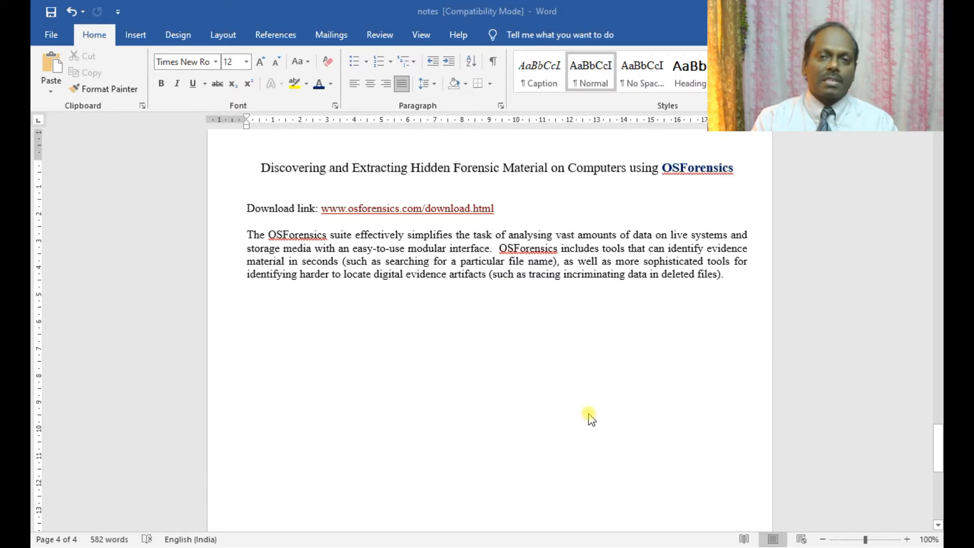
Step: Switch from the Word notes to the osforensics.com download page offering OSForensics 8.0
{"action": "key", "text": "alt+Tab"}
{"action": "key", "text": "alt+Tab"}
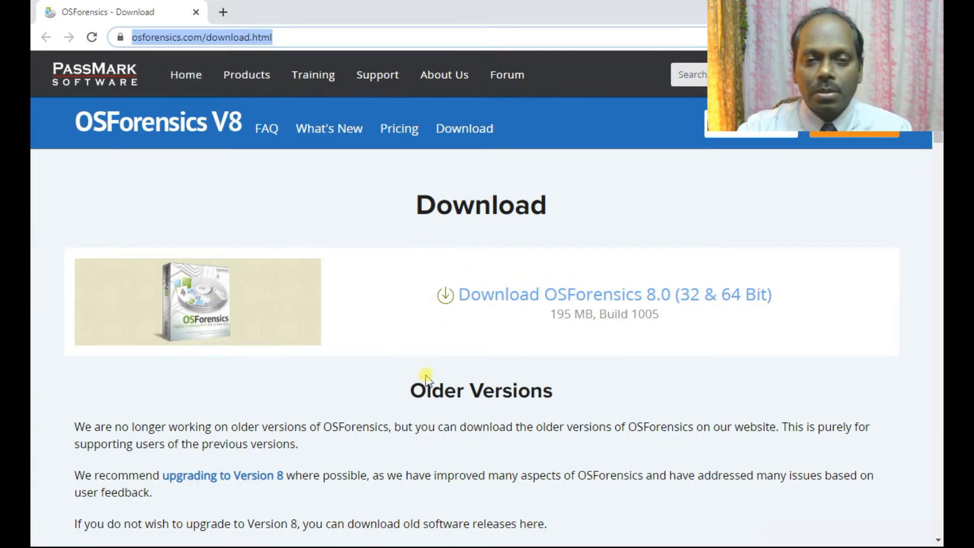
Step: Launch the 37,045 KB OSForensics installer from the Desktop\Forensics\OS Forensics folder
{"action": "key", "text": "alt+Tab"}
{"action": "key", "text": "alt+Tab"}
{"action": "key", "text": "alt+Tab"}
{"action": "key", "text": "alt+Tab"}
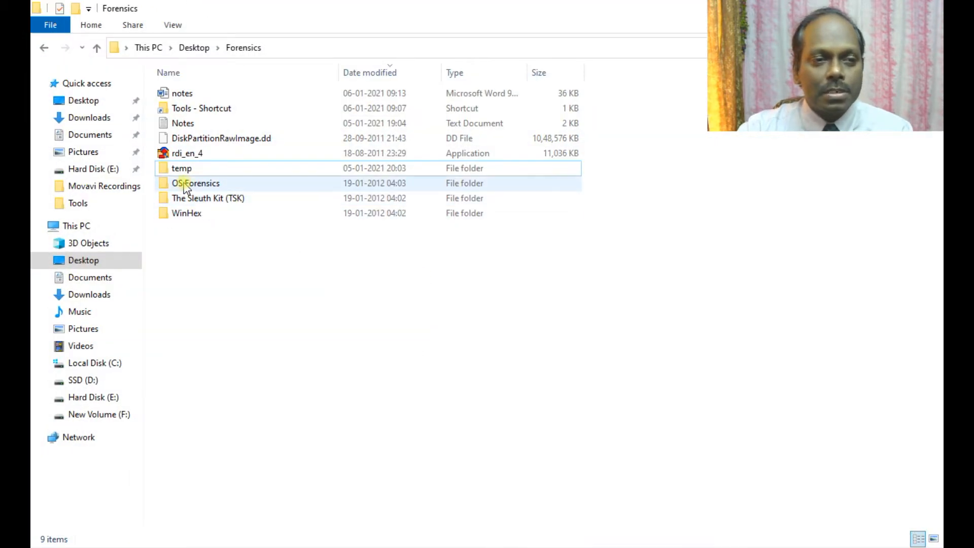
{"action": "left_click", "coordinate": [184, 184]}
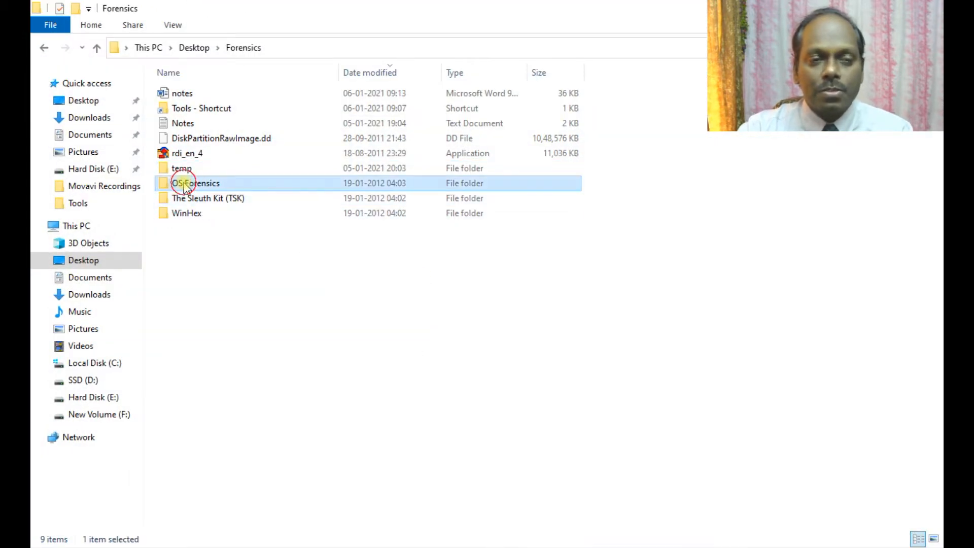
{"action": "double_click", "coordinate": [183, 183]}
{"action": "left_click", "coordinate": [175, 95]}
{"action": "double_click", "coordinate": [175, 95]}
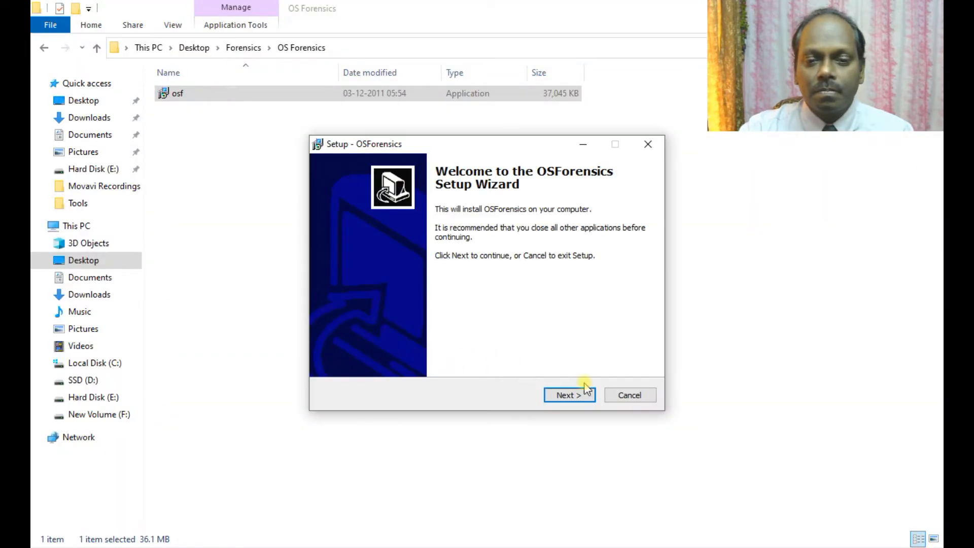
Step: Accept the licence agreement and confirm installing into the existing Program Files folder
{"action": "left_click", "coordinate": [585, 395]}
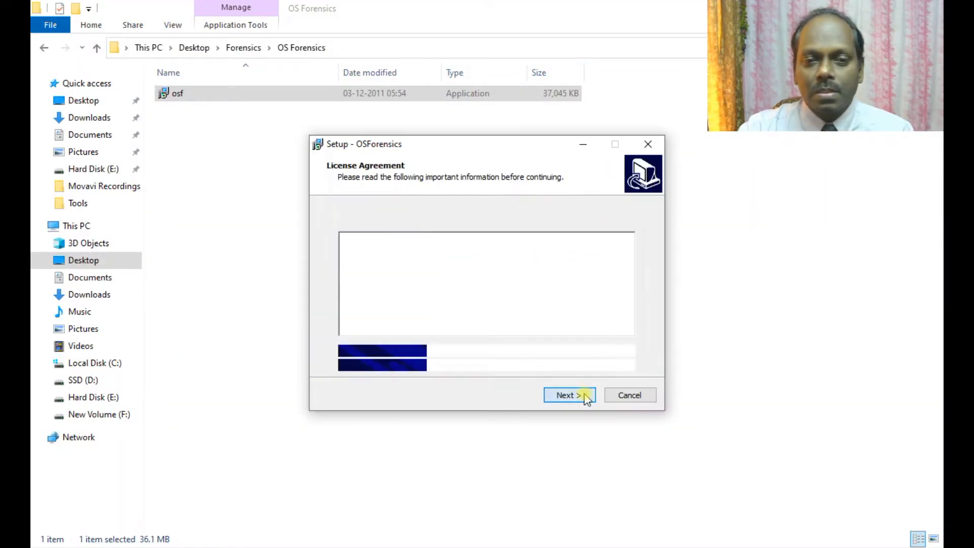
{"action": "left_click", "coordinate": [375, 351]}
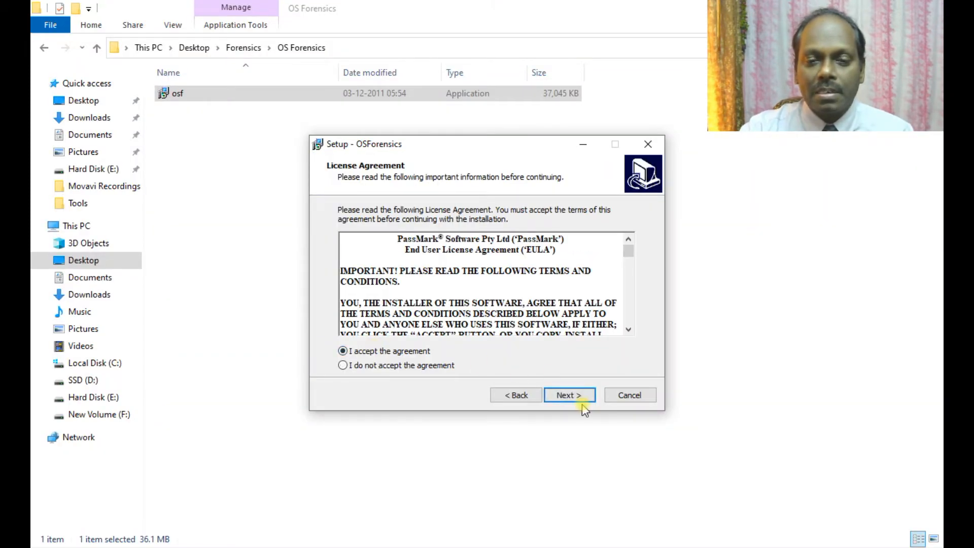
{"action": "left_click", "coordinate": [579, 399]}
{"action": "left_click", "coordinate": [578, 399]}
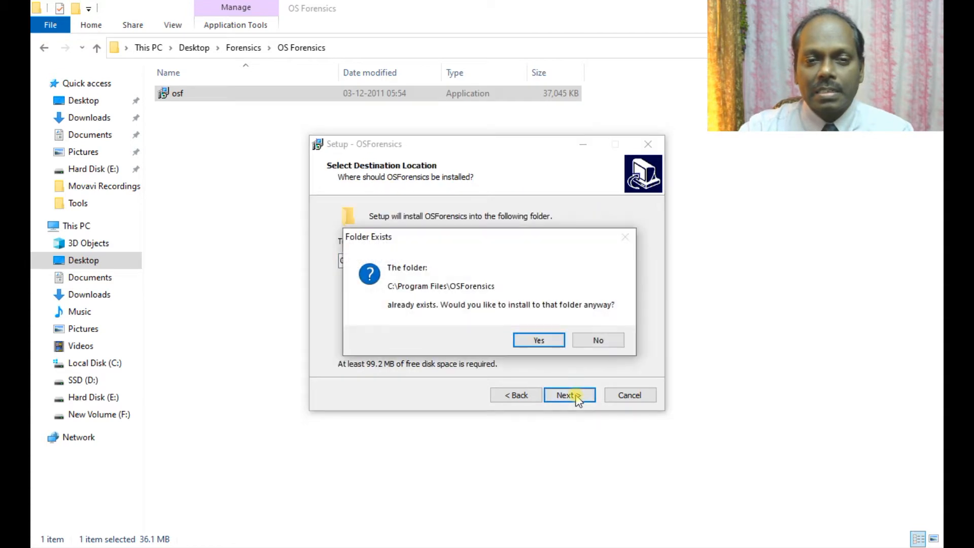
{"action": "left_click", "coordinate": [530, 340]}
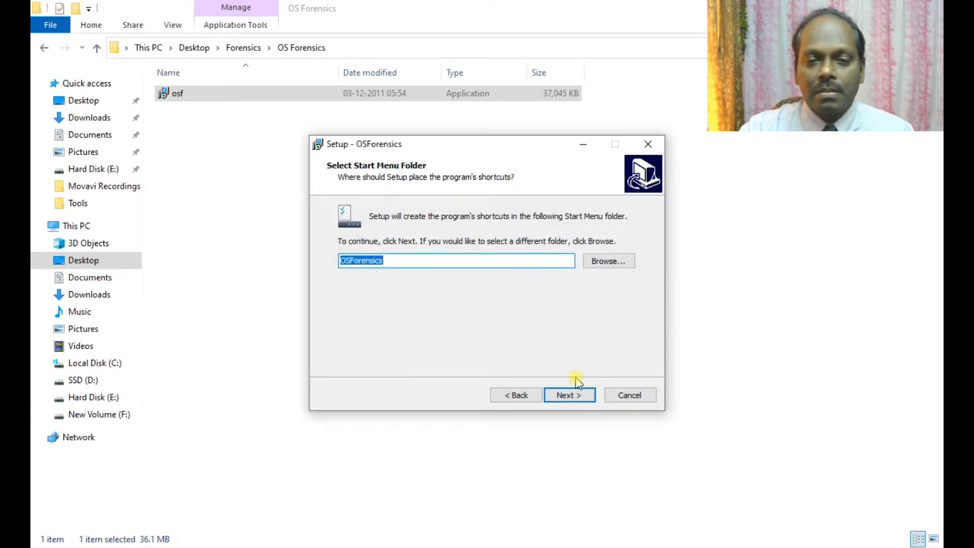
Step: Keep the default Start Menu folder and desktop icon, install, and finish with Launch checked
{"action": "left_click", "coordinate": [576, 400]}
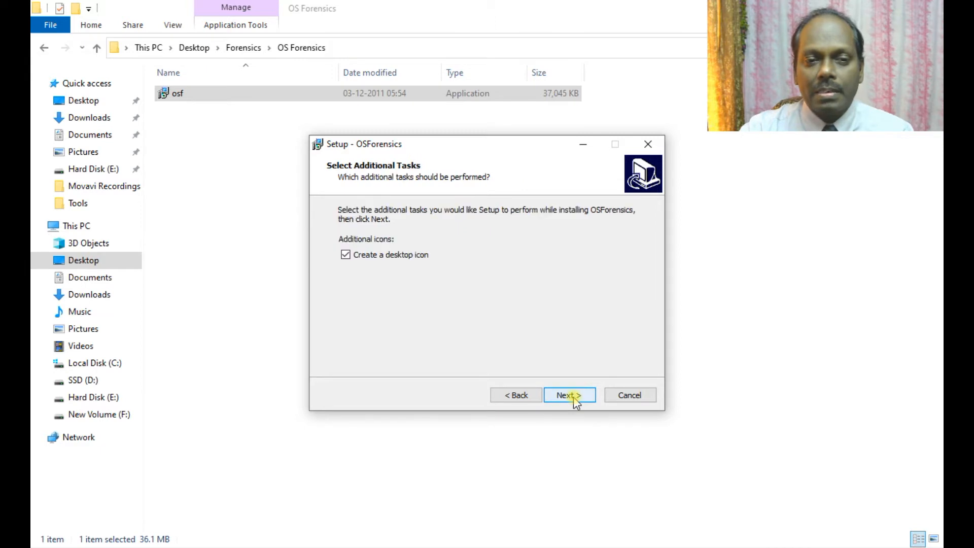
{"action": "left_click", "coordinate": [576, 400]}
{"action": "left_click", "coordinate": [569, 395]}
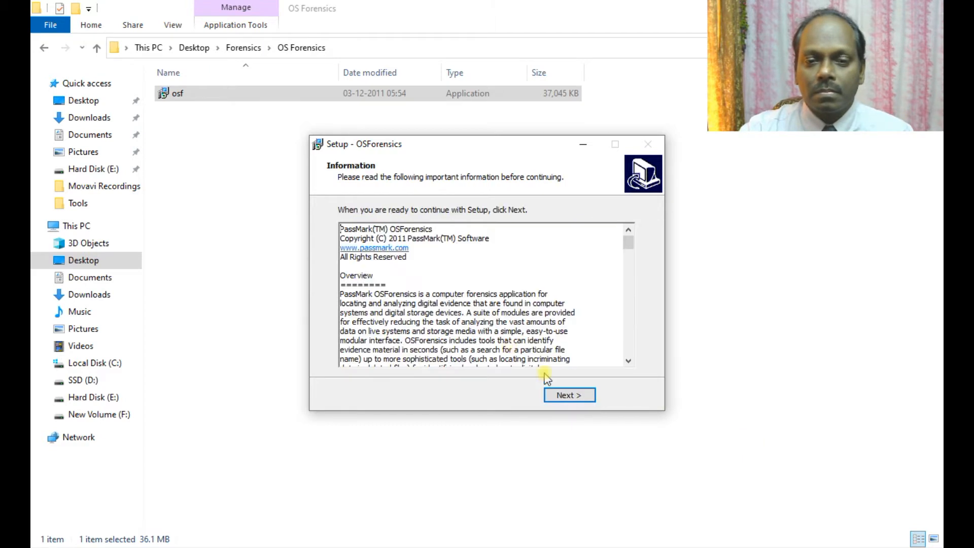
{"action": "left_click", "coordinate": [569, 395]}
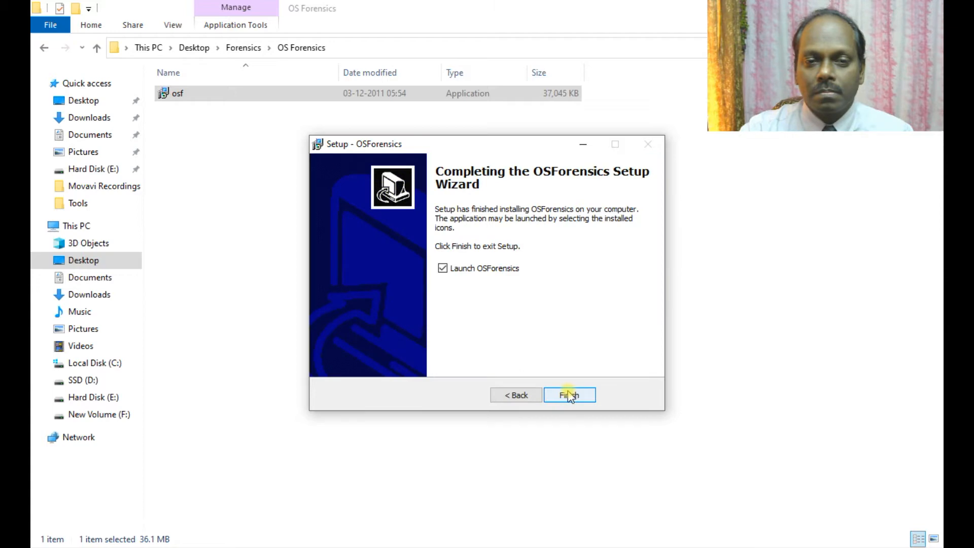
{"action": "left_click", "coordinate": [569, 395]}
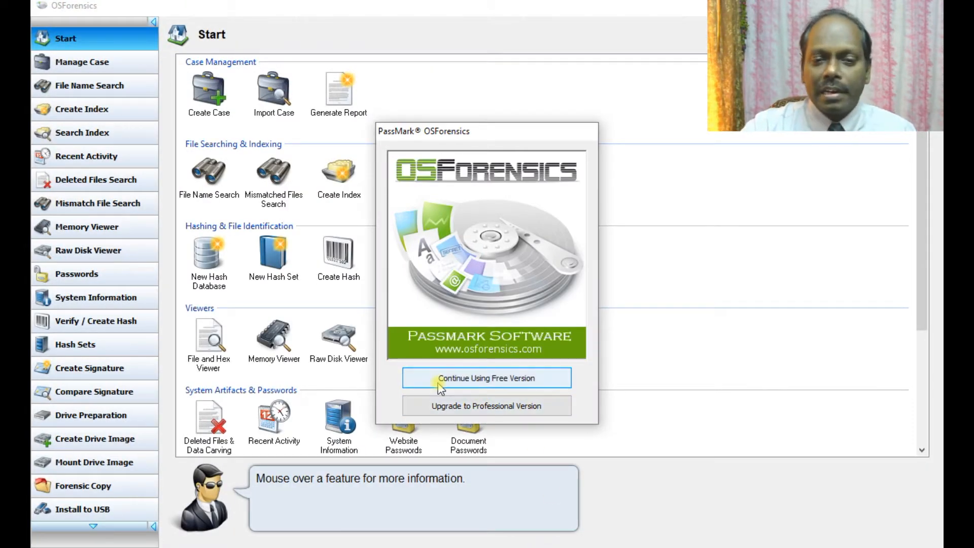
Step: Continue with the free version and open a blank New Case dialog under Manage Case
{"action": "left_click", "coordinate": [490, 381]}
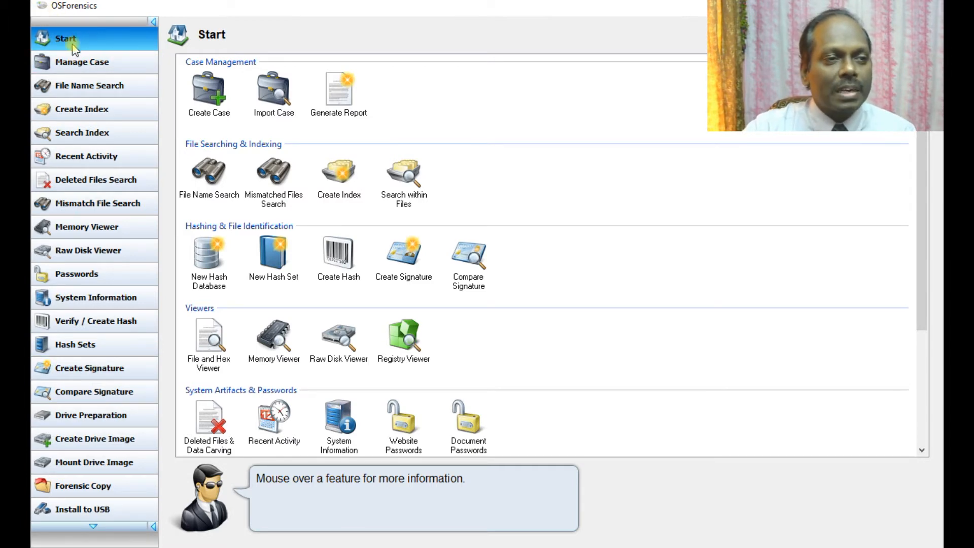
{"action": "left_click", "coordinate": [92, 63]}
{"action": "left_click", "coordinate": [218, 77]}
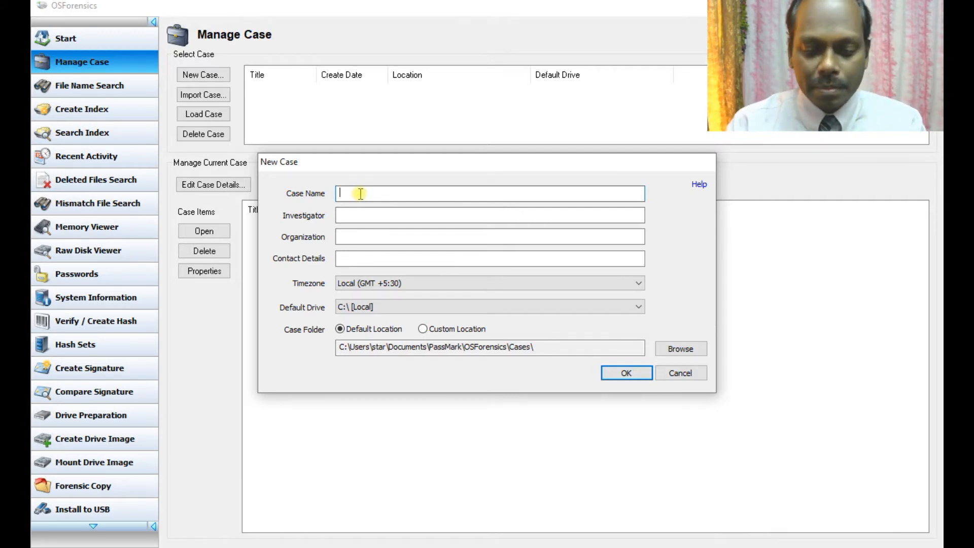
Step: Name the case 'Case 1' and enter the investigator's name, organisation and contact e-mail
{"action": "type", "text": "Case 12"}
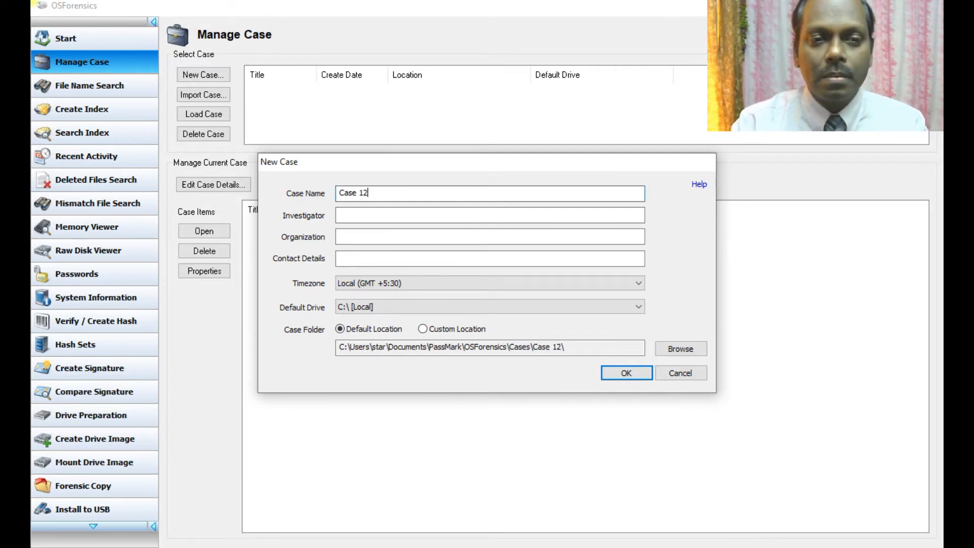
{"action": "key", "text": "BackSpace"}
{"action": "key", "text": "Tab"}
{"action": "type", "text": "Anand"}
{"action": "key", "text": "Tab"}
{"action": "type", "text": "STAR"}
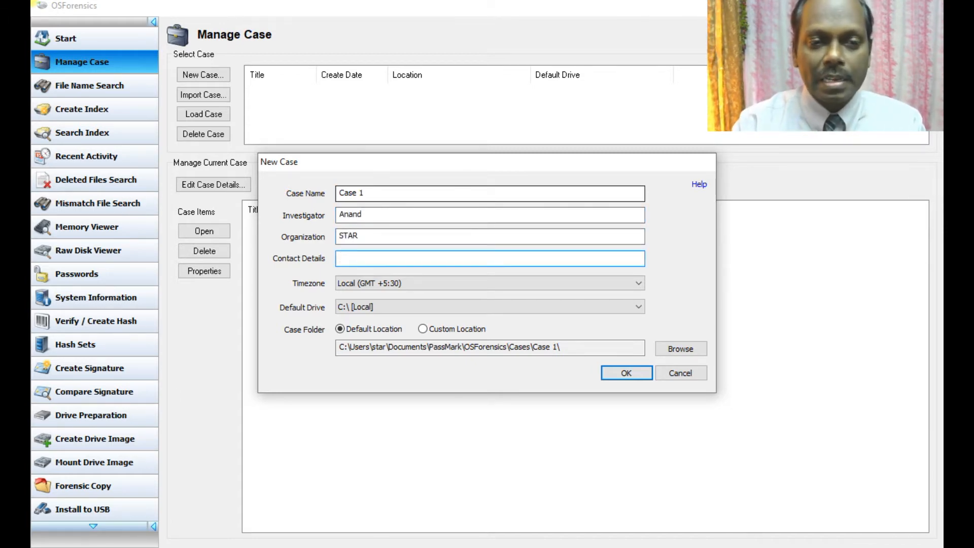
{"action": "key", "text": "Tab"}
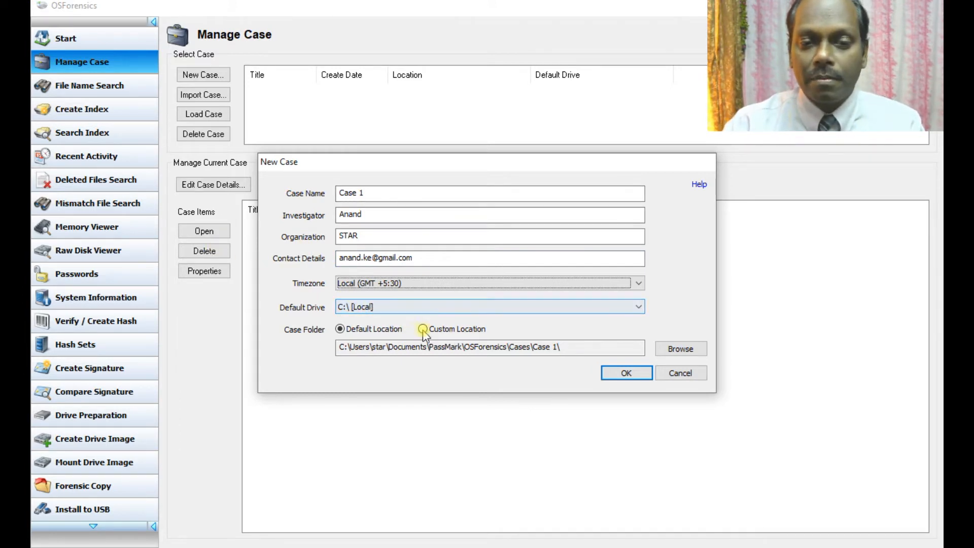
Step: Store Case 1 in the custom location D:\case1\, create it, and go to File Name Search
{"action": "left_click", "coordinate": [672, 354]}
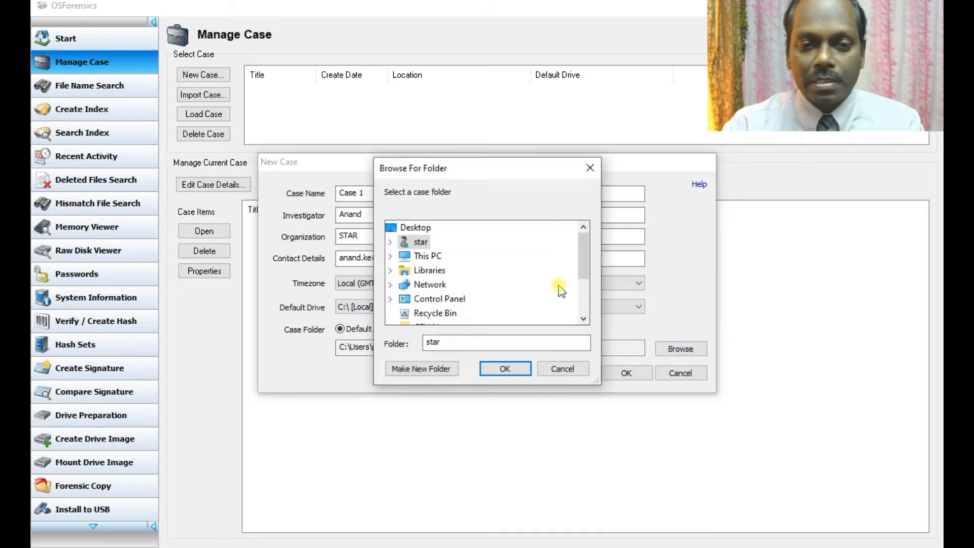
{"action": "left_click_drag", "start_coordinate": [584, 252], "coordinate": [583, 283]}
{"action": "double_click", "coordinate": [435, 284]}
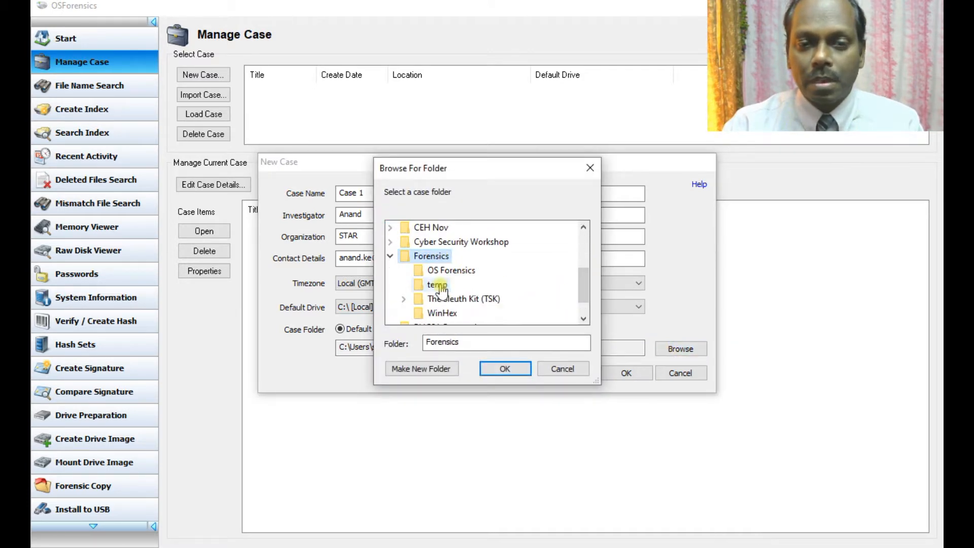
{"action": "left_click", "coordinate": [507, 368]}
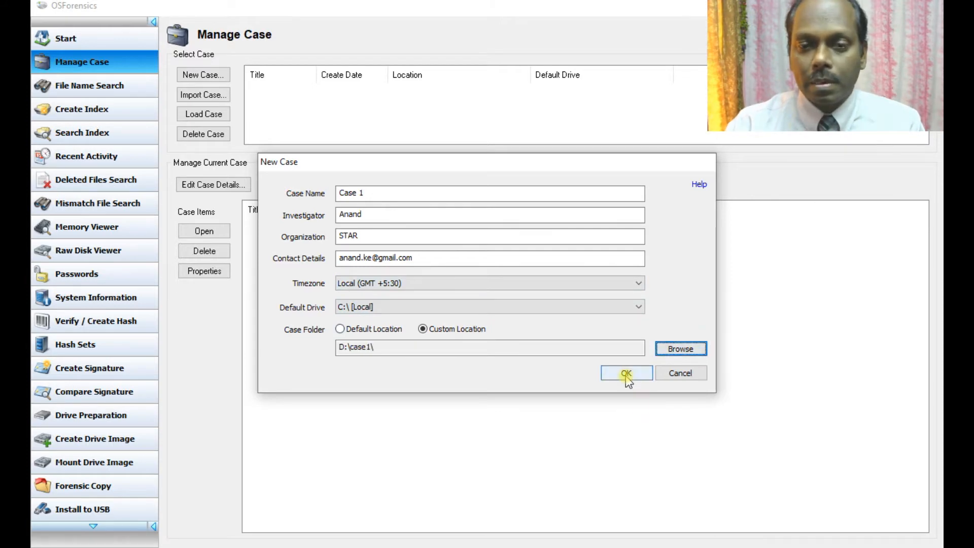
{"action": "left_click", "coordinate": [627, 373]}
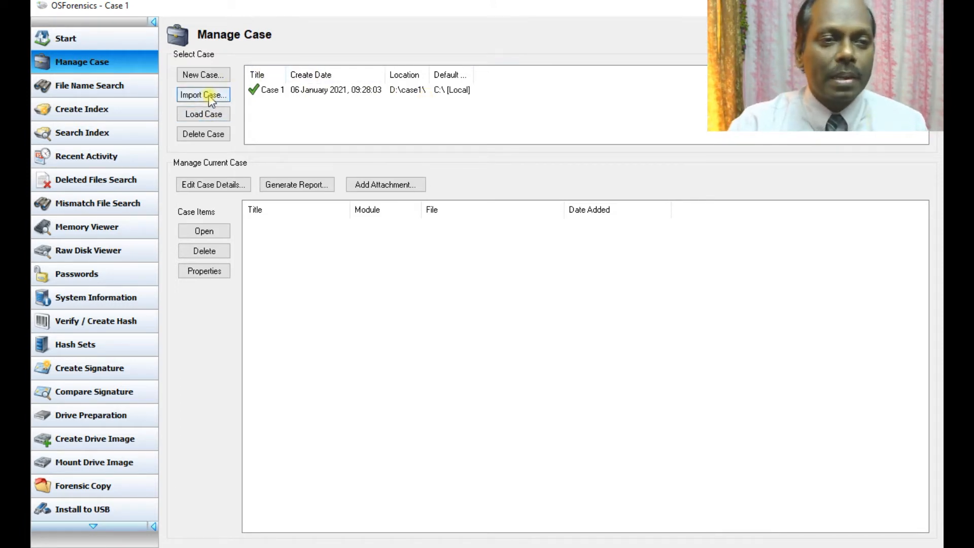
{"action": "left_click", "coordinate": [101, 87]}
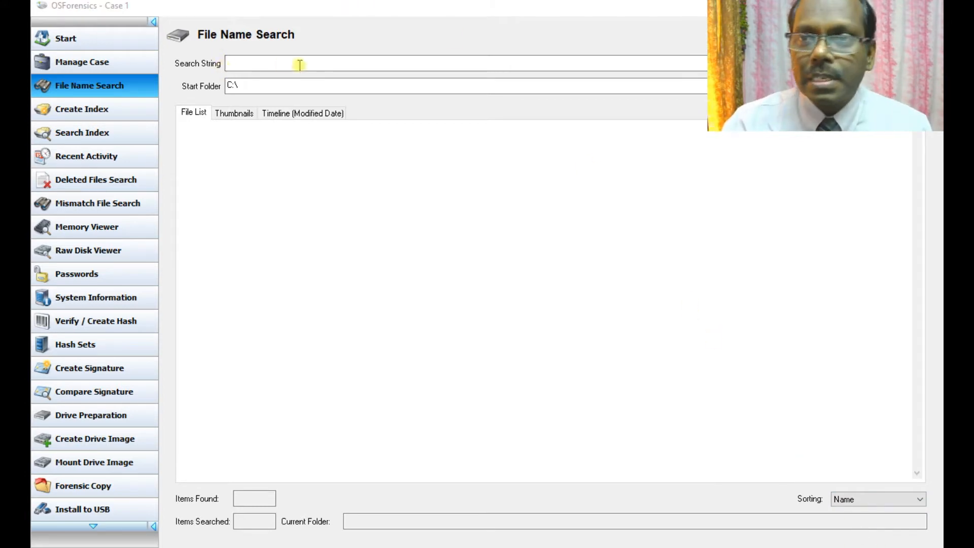
Step: Apply the image preset (*.gif;*.png;*.bmp;*.jpg;*.jpeg) and set the start folder to E:\Tools
{"action": "left_click", "coordinate": [842, 34]}
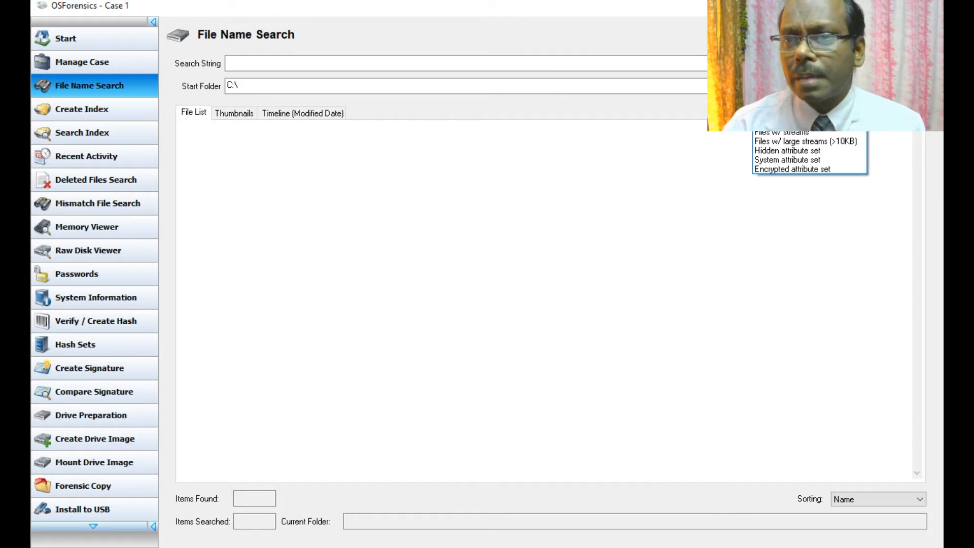
{"action": "left_click", "coordinate": [802, 57]}
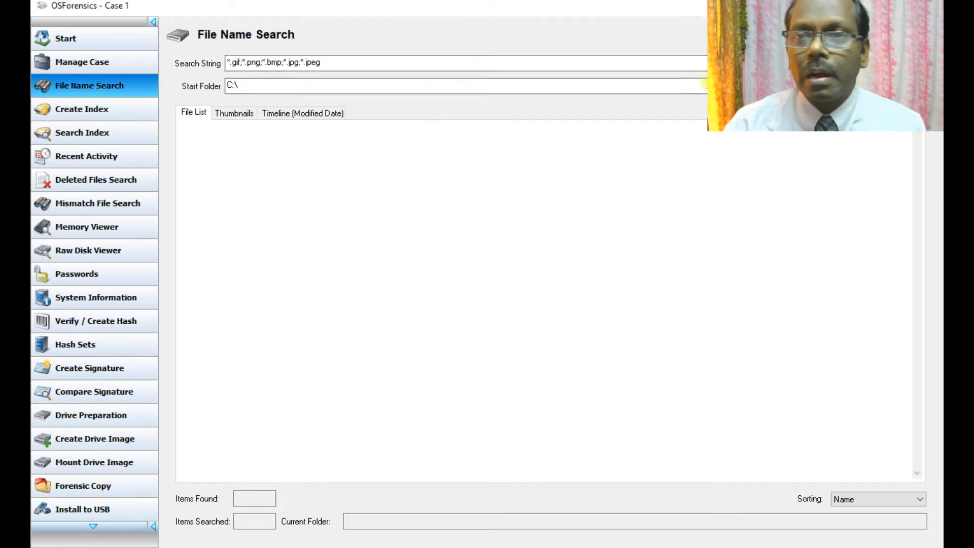
{"action": "left_click", "coordinate": [832, 85]}
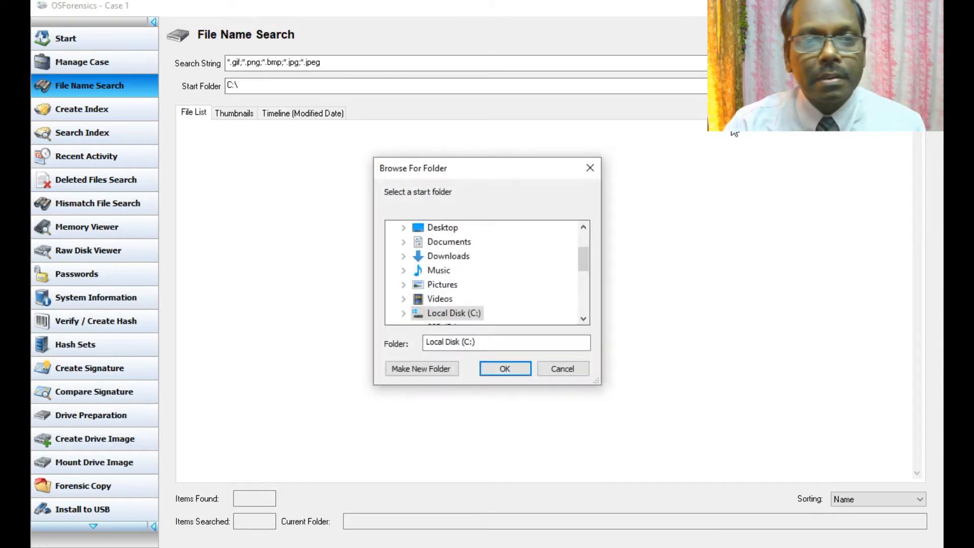
{"action": "scroll", "coordinate": [490, 298], "scroll_direction": "down", "scroll_amount": 1}
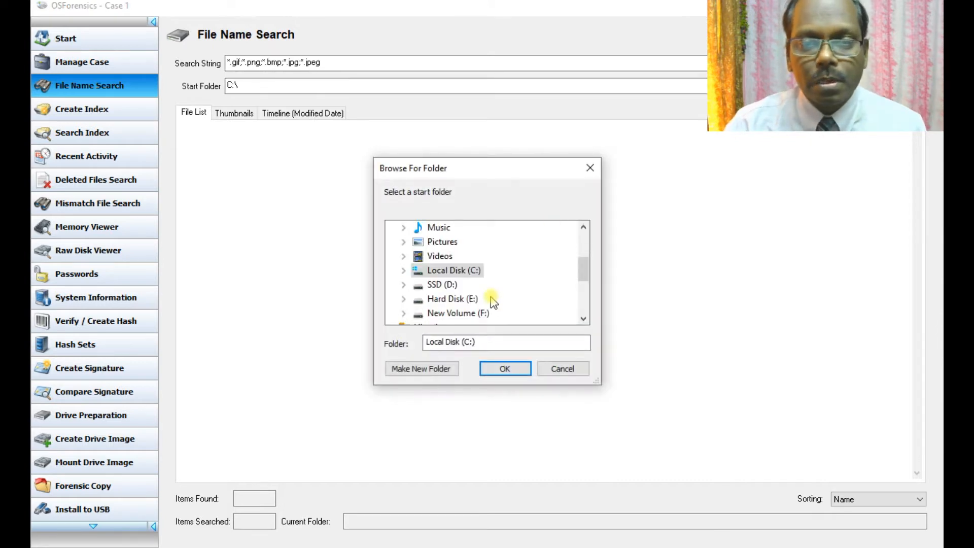
{"action": "double_click", "coordinate": [447, 299]}
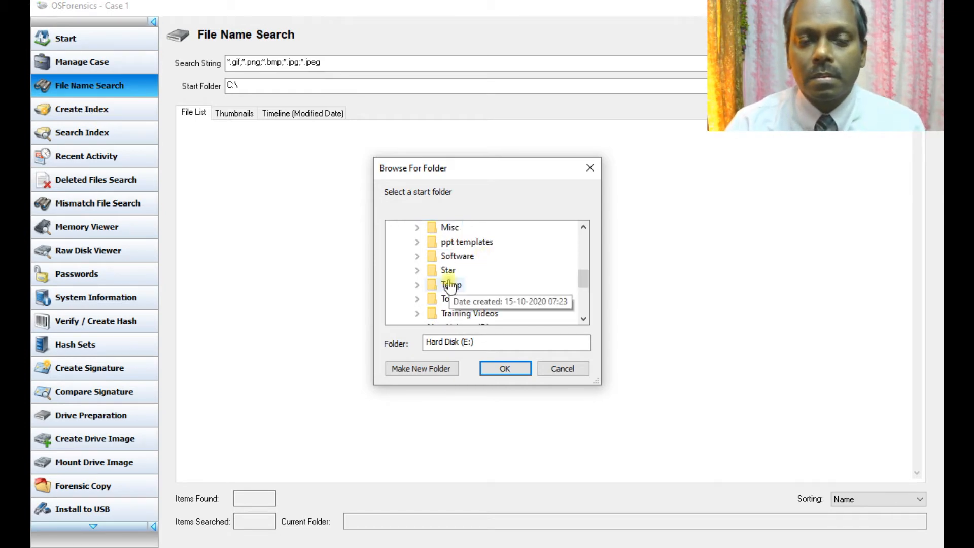
{"action": "left_click", "coordinate": [448, 298]}
{"action": "left_click", "coordinate": [504, 368]}
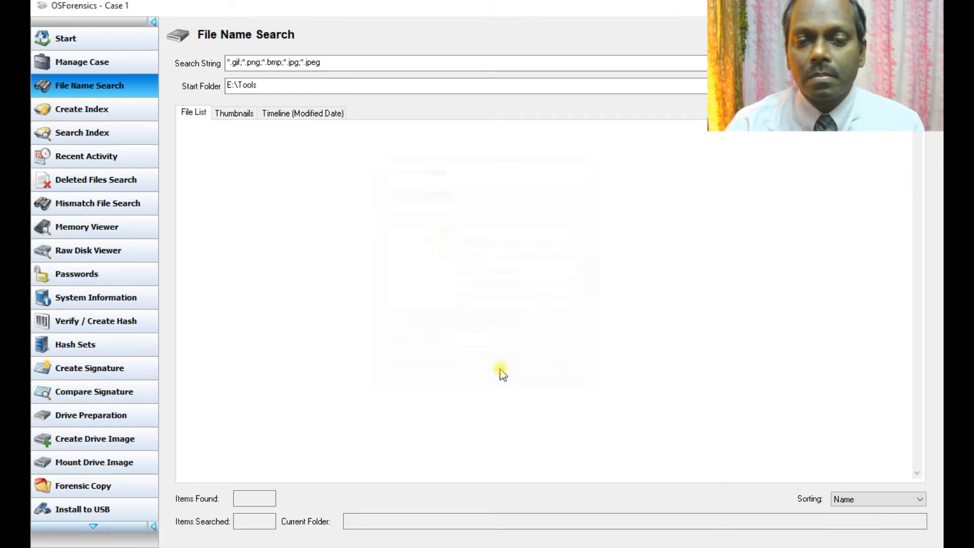
{"action": "left_click", "coordinate": [896, 62]}
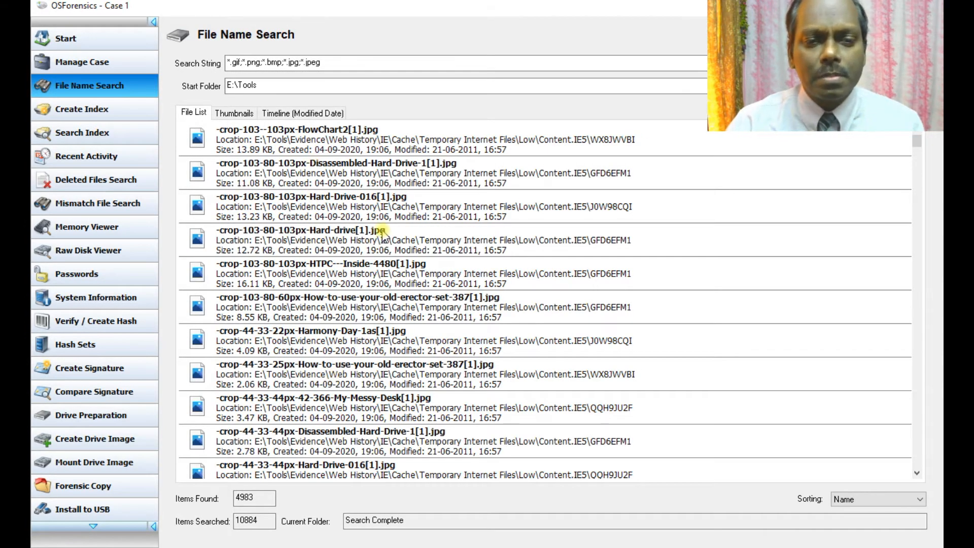
{"action": "scroll", "coordinate": [383, 234], "scroll_direction": "down", "scroll_amount": 15}
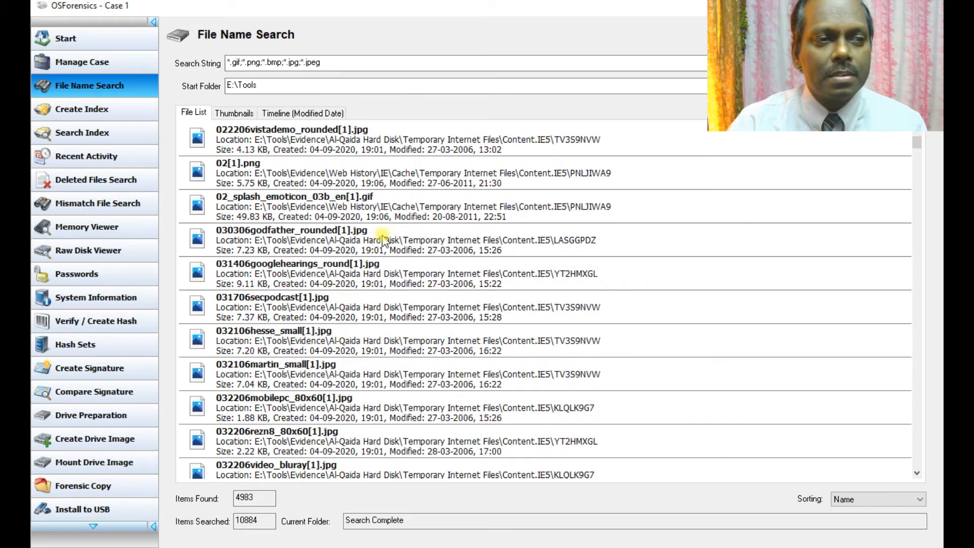
{"action": "scroll", "coordinate": [383, 238], "scroll_direction": "down", "scroll_amount": 10}
{"action": "scroll", "coordinate": [383, 238], "scroll_direction": "up", "scroll_amount": 4}
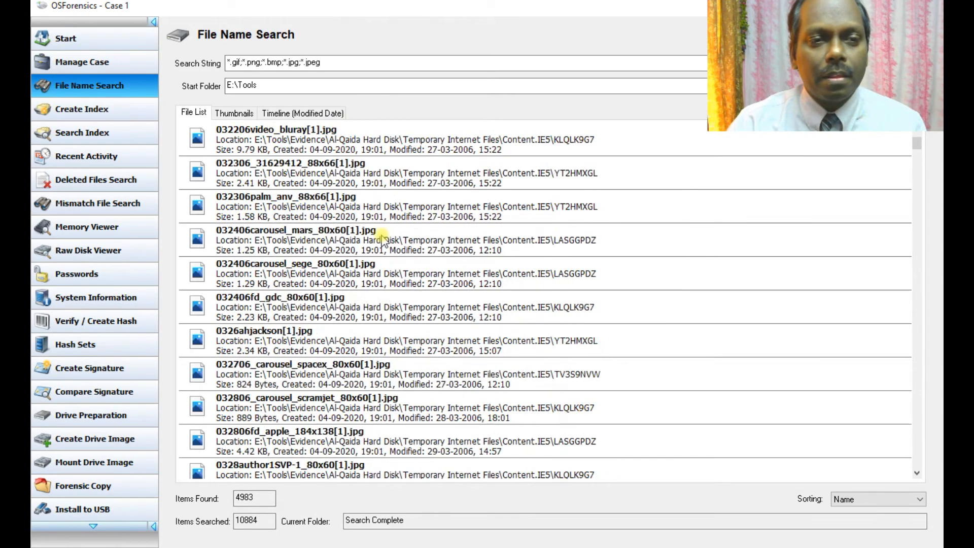
{"action": "scroll", "coordinate": [383, 238], "scroll_direction": "up", "scroll_amount": 20}
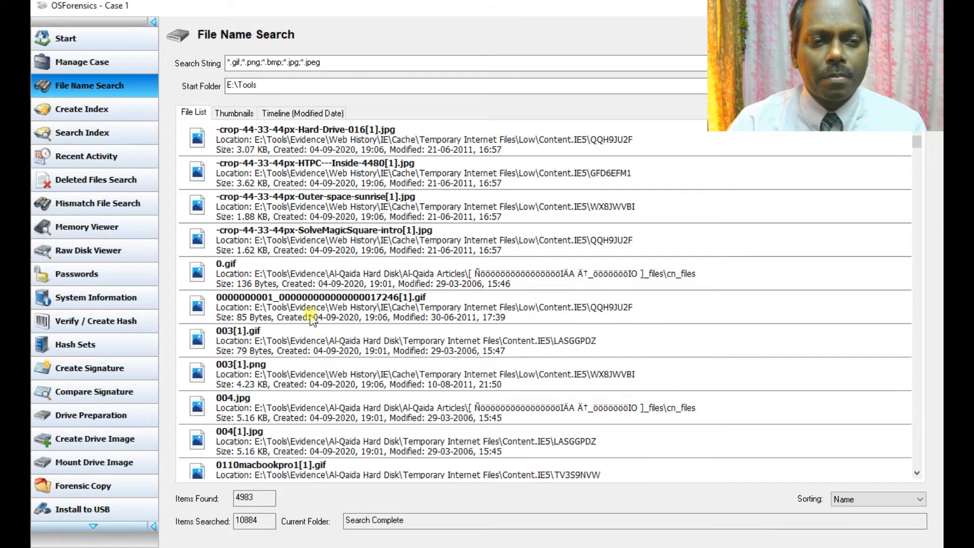
{"action": "scroll", "coordinate": [327, 307], "scroll_direction": "up", "scroll_amount": 3}
{"action": "scroll", "coordinate": [326, 308], "scroll_direction": "down", "scroll_amount": 8}
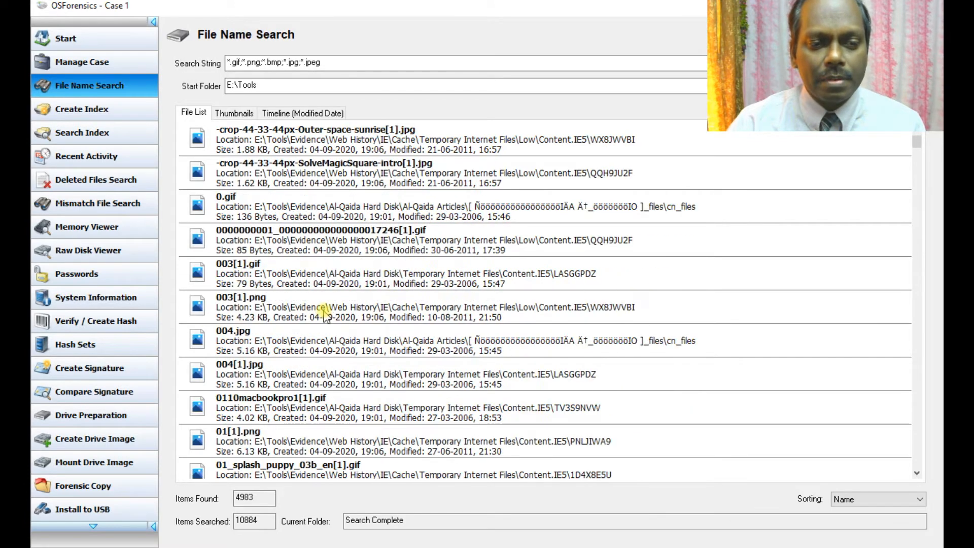
{"action": "left_click", "coordinate": [259, 432]}
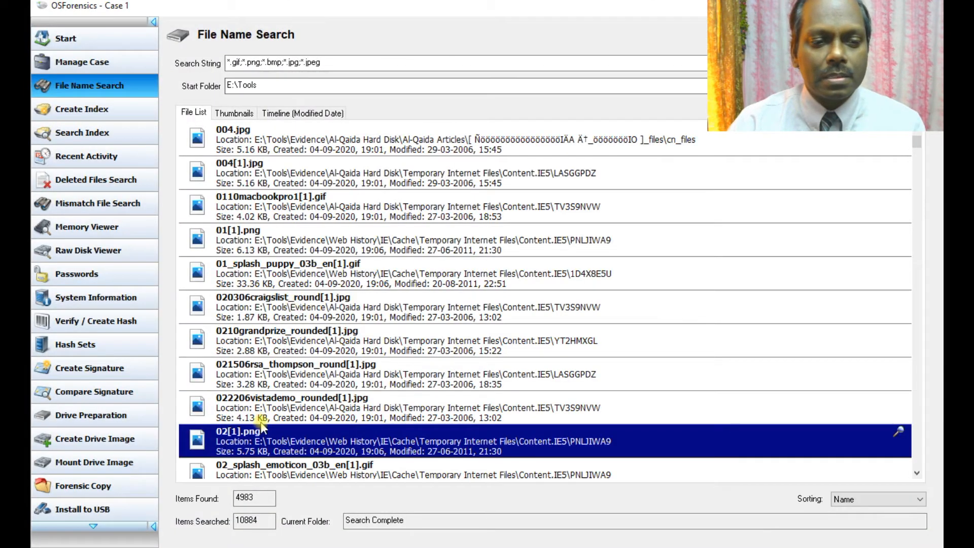
{"action": "scroll", "coordinate": [387, 285], "scroll_direction": "down", "scroll_amount": 10}
{"action": "scroll", "coordinate": [388, 289], "scroll_direction": "up", "scroll_amount": 4}
{"action": "scroll", "coordinate": [388, 288], "scroll_direction": "up", "scroll_amount": 6}
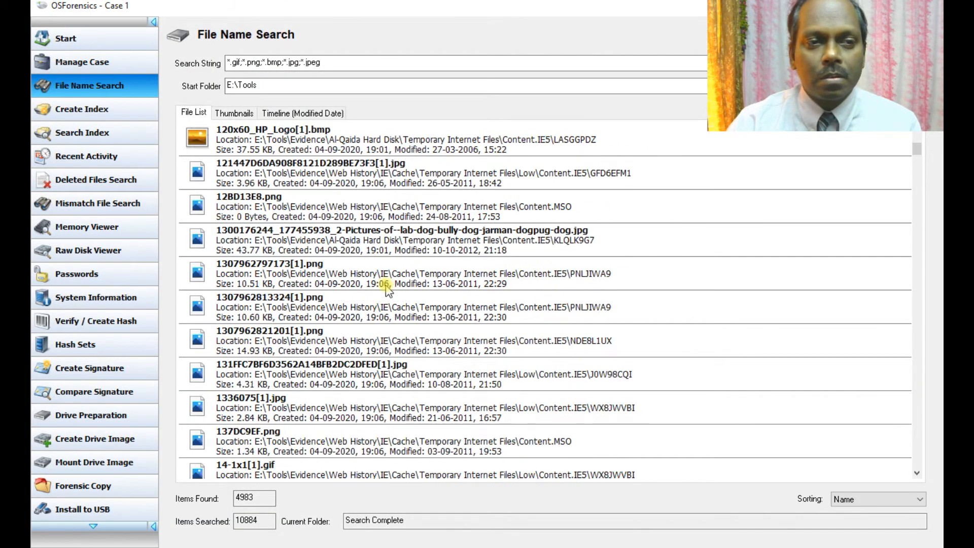
{"action": "scroll", "coordinate": [388, 288], "scroll_direction": "up", "scroll_amount": 8}
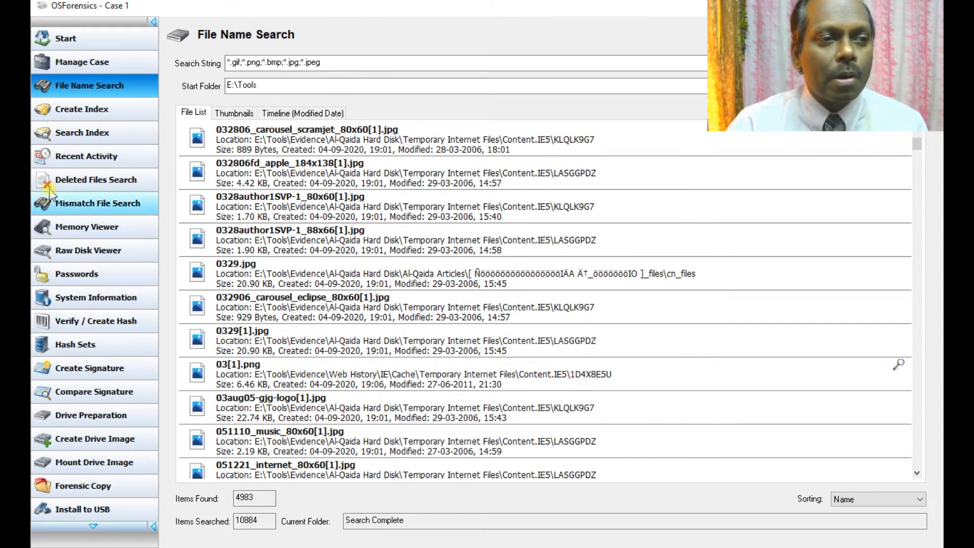
Step: Start a new index with the default email, image and plain text file types
{"action": "left_click", "coordinate": [93, 109]}
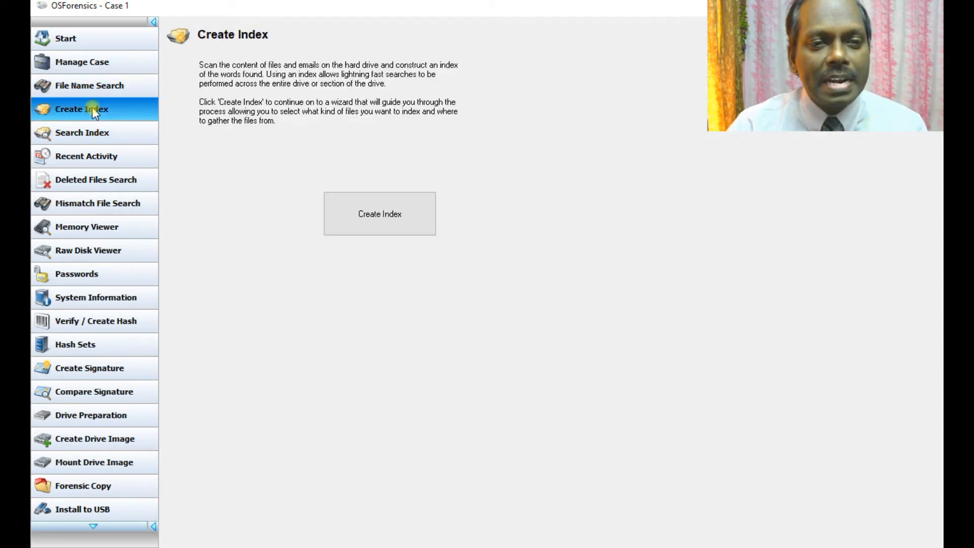
{"action": "left_click", "coordinate": [375, 219]}
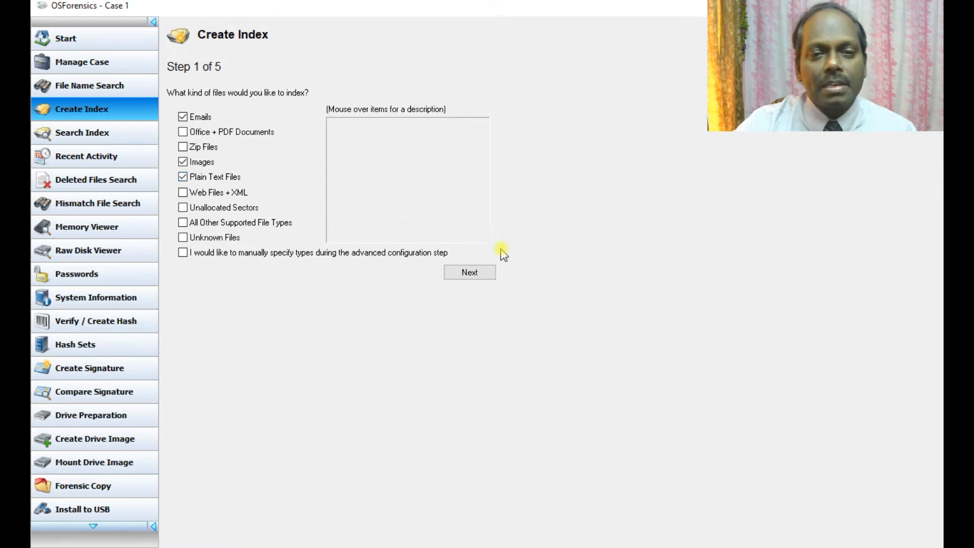
{"action": "left_click", "coordinate": [469, 273]}
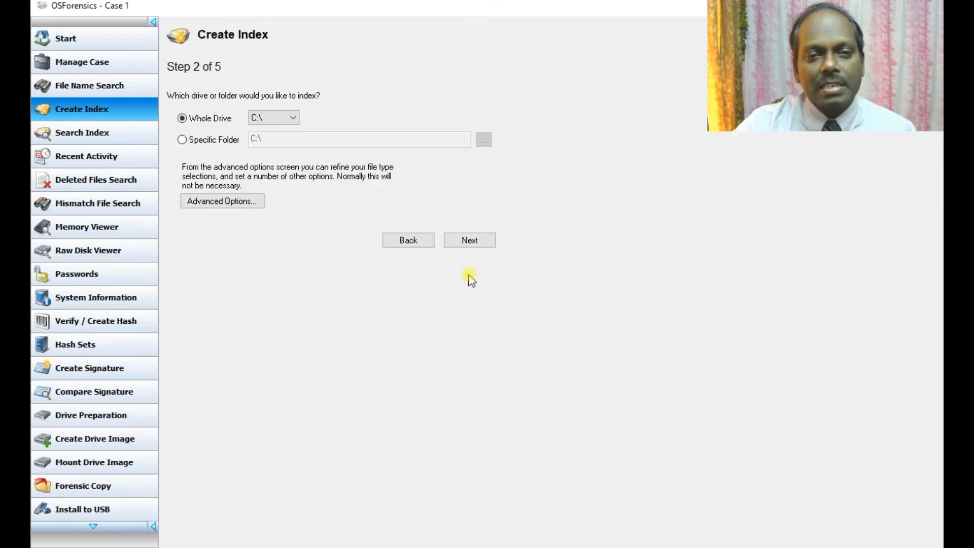
{"action": "left_click", "coordinate": [294, 118]}
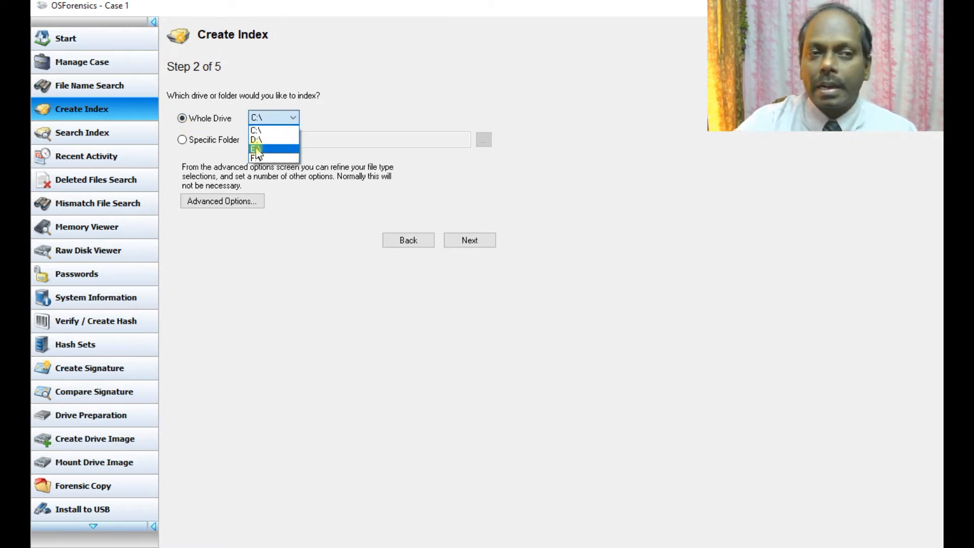
{"action": "left_click", "coordinate": [211, 146]}
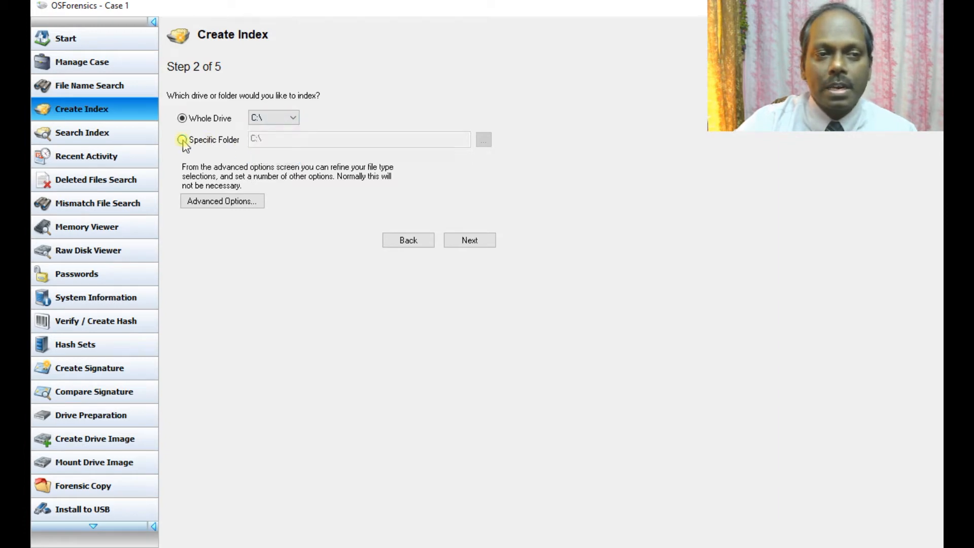
Step: Limit the index to the specific folder E:\Tools
{"action": "left_click", "coordinate": [182, 140]}
{"action": "left_click", "coordinate": [483, 139]}
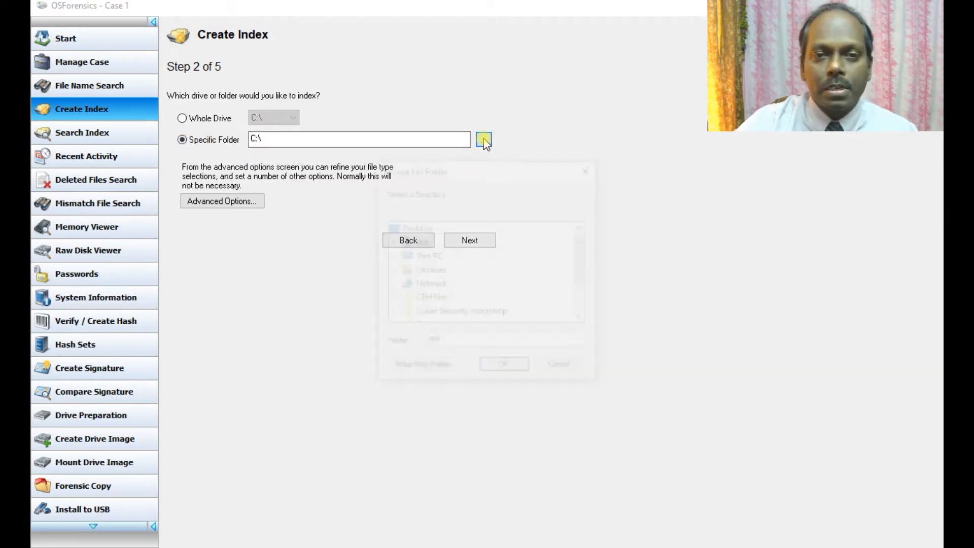
{"action": "scroll", "coordinate": [449, 282], "scroll_direction": "down", "scroll_amount": 1}
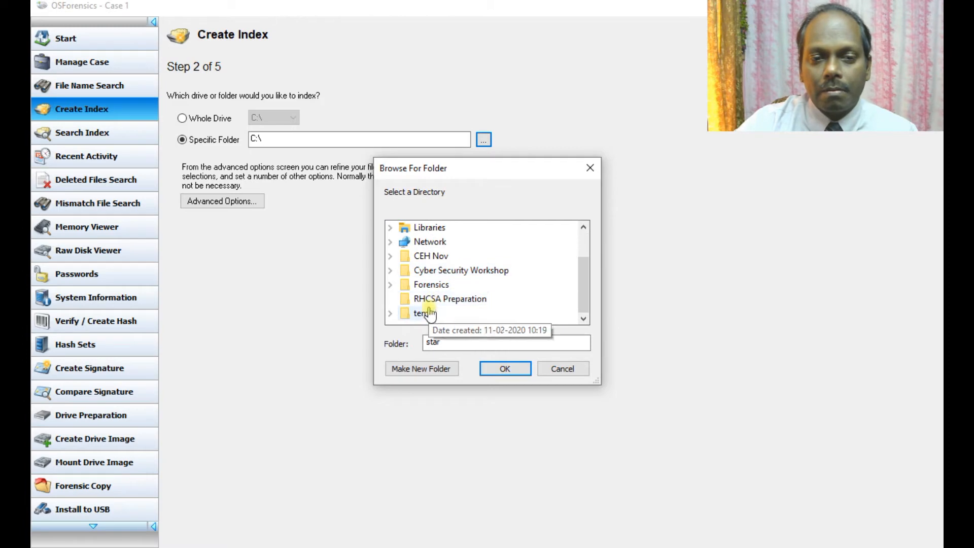
{"action": "scroll", "coordinate": [458, 246], "scroll_direction": "up", "scroll_amount": 1}
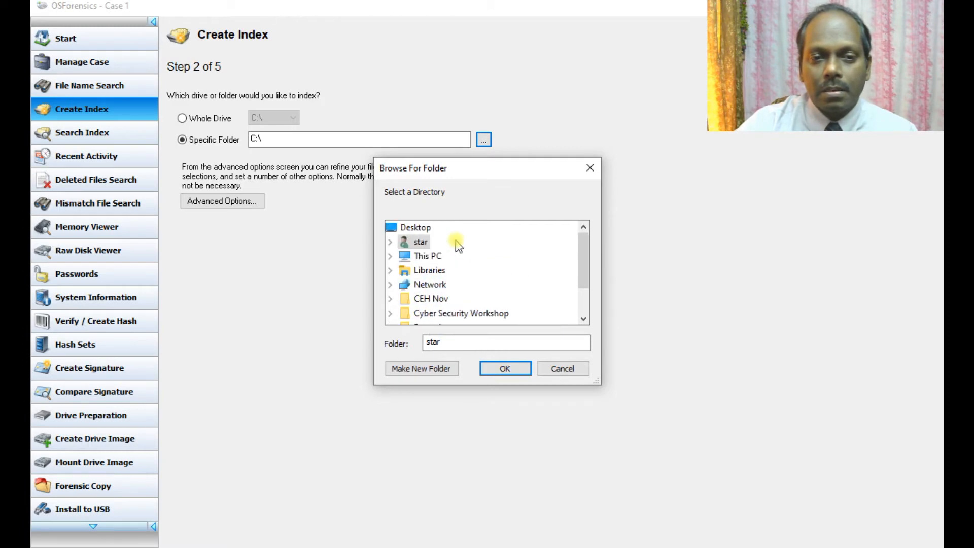
{"action": "left_click", "coordinate": [428, 255]}
{"action": "scroll", "coordinate": [480, 271], "scroll_direction": "down", "scroll_amount": 3}
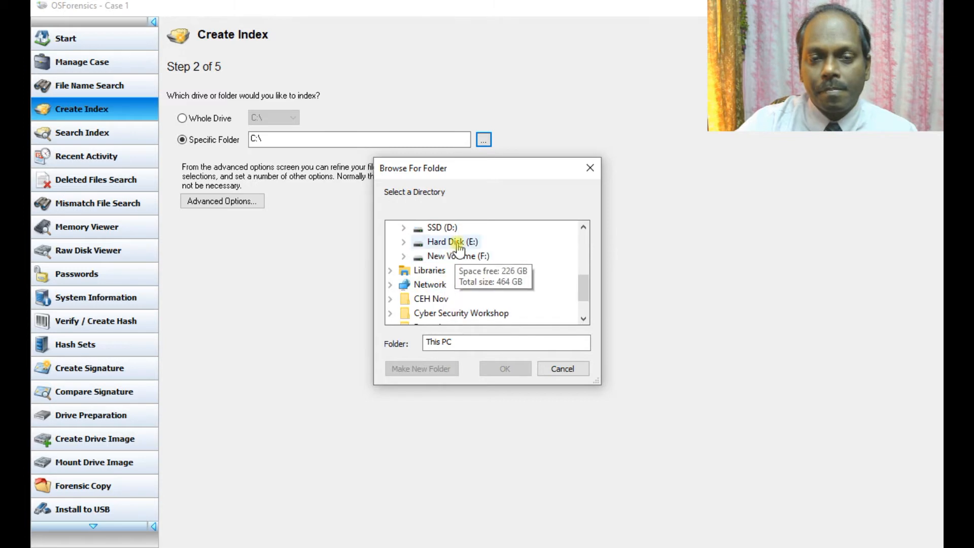
{"action": "left_click", "coordinate": [458, 245]}
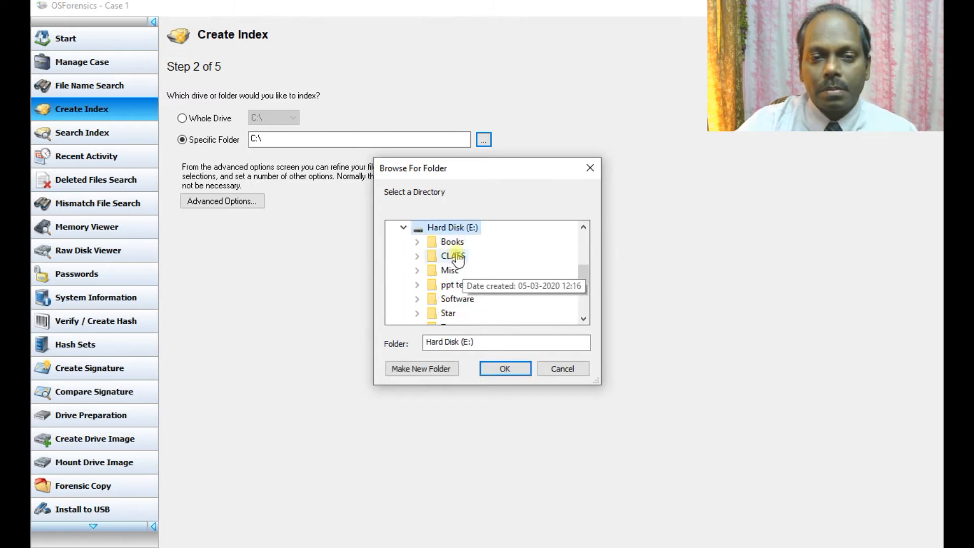
{"action": "scroll", "coordinate": [474, 269], "scroll_direction": "down", "scroll_amount": 1}
{"action": "left_click", "coordinate": [449, 299]}
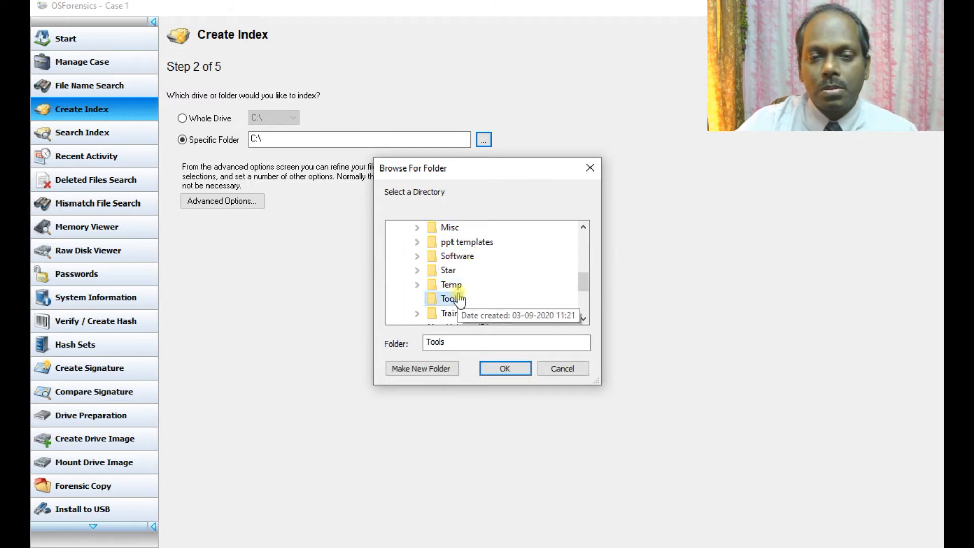
{"action": "left_click", "coordinate": [504, 370]}
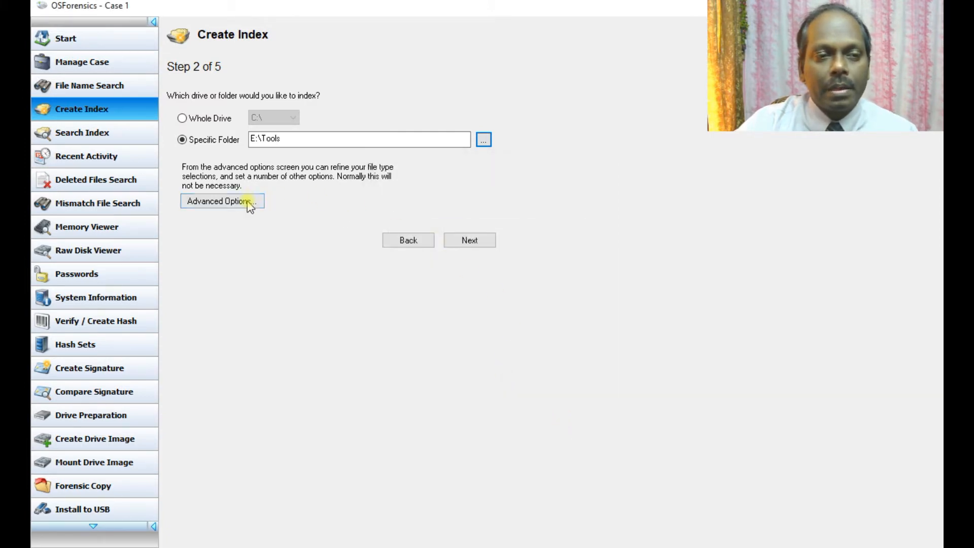
{"action": "left_click", "coordinate": [228, 202]}
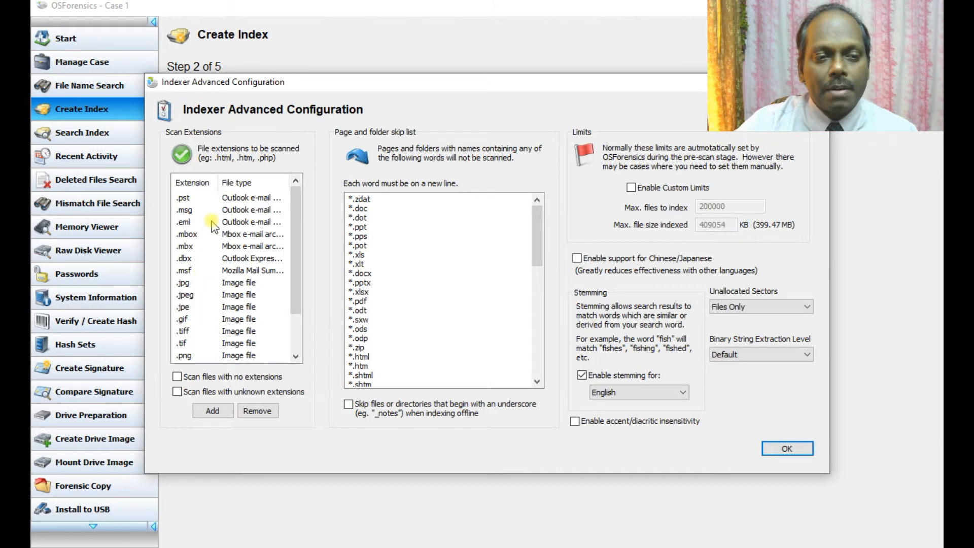
Step: Leave the scan extensions unchanged, cancelling the Add extension dialog, and advance to Step 3
{"action": "scroll", "coordinate": [225, 249], "scroll_direction": "down", "scroll_amount": 2}
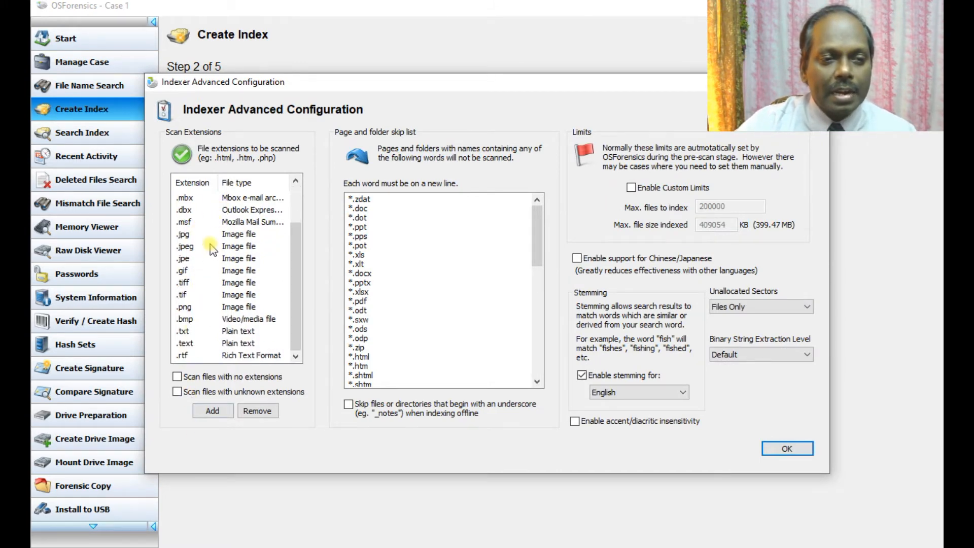
{"action": "scroll", "coordinate": [197, 274], "scroll_direction": "up", "scroll_amount": 2}
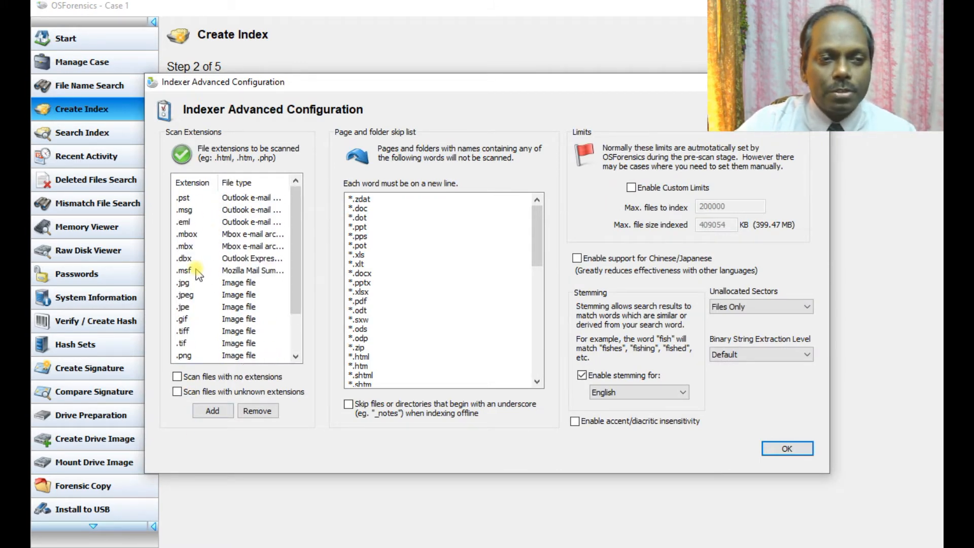
{"action": "left_click", "coordinate": [208, 411]}
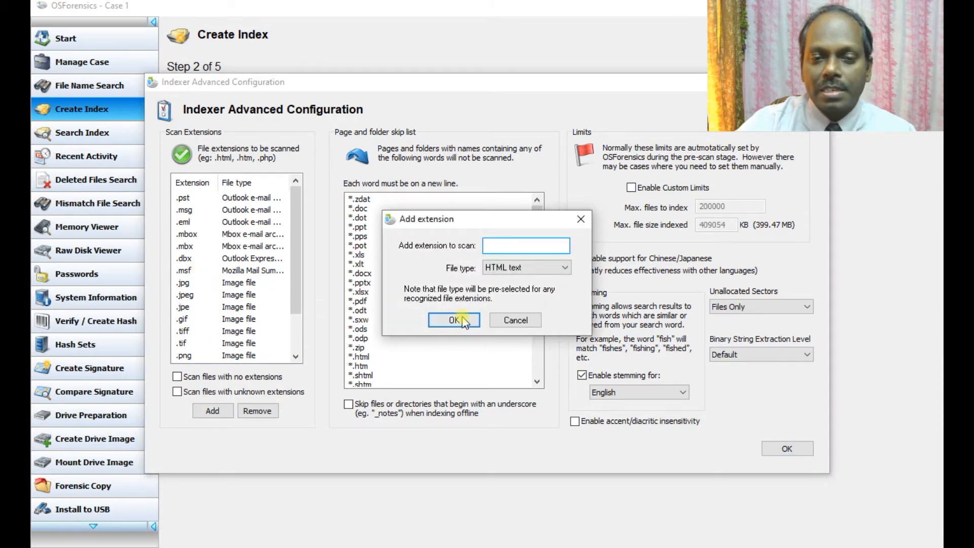
{"action": "left_click", "coordinate": [564, 268]}
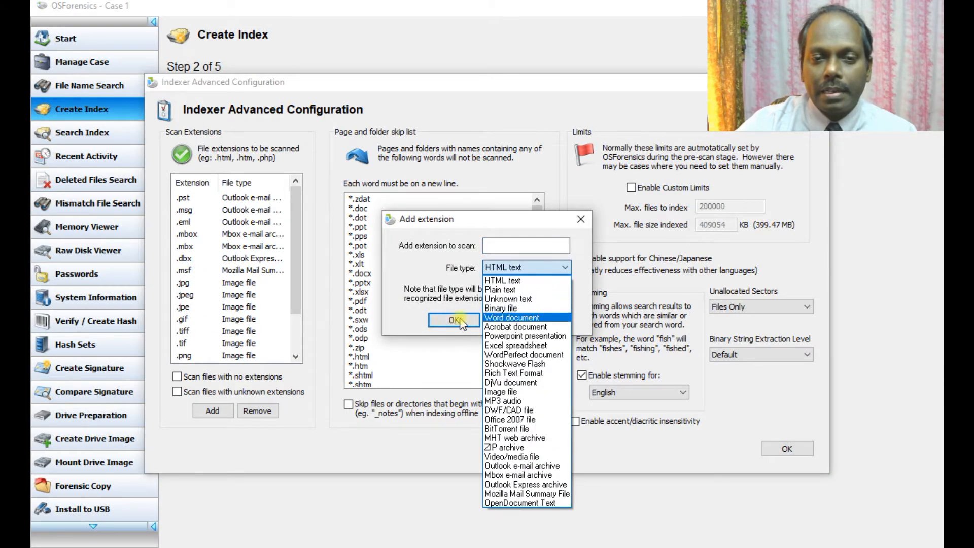
{"action": "left_click", "coordinate": [403, 325]}
{"action": "left_click", "coordinate": [513, 320]}
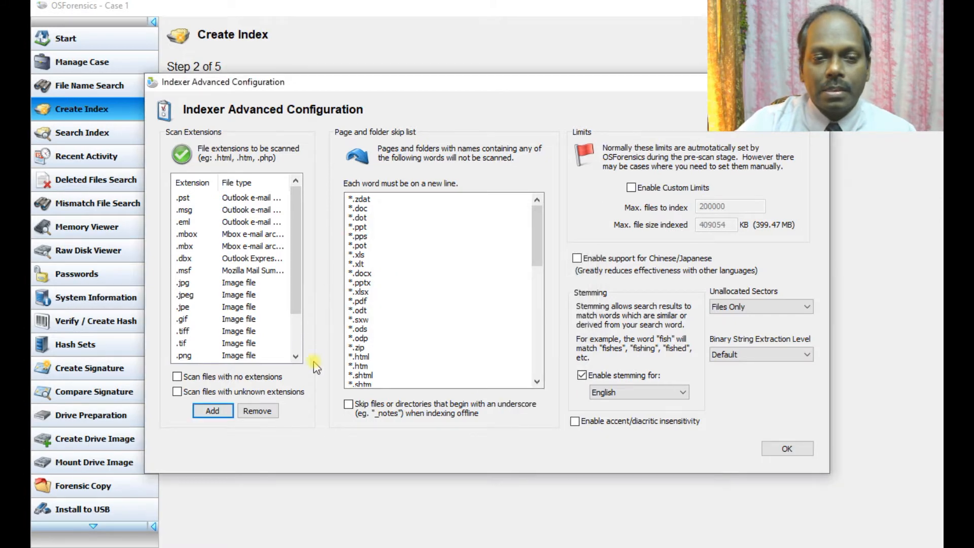
{"action": "left_click", "coordinate": [766, 450]}
{"action": "left_click", "coordinate": [478, 240]}
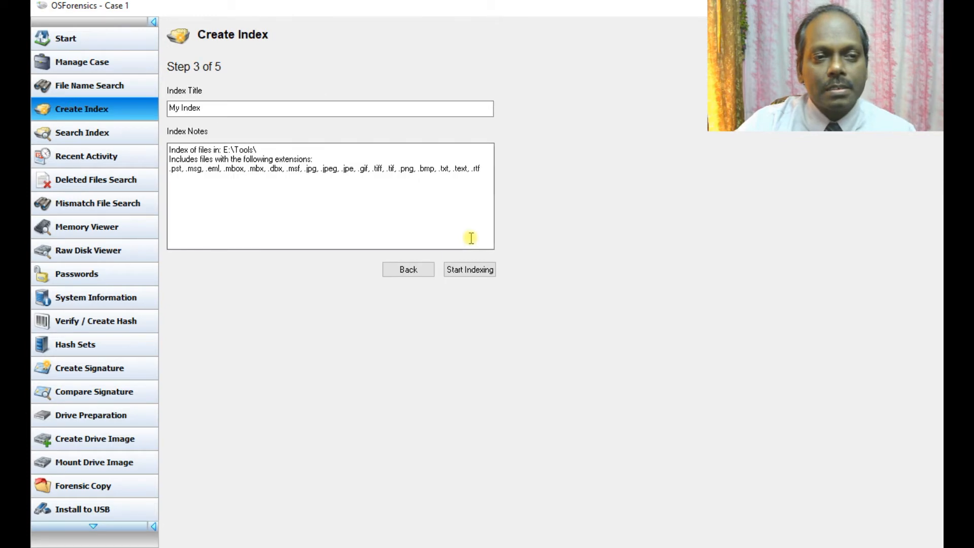
Step: Index E:\Tools as 'My Index', acknowledge the 47-file finished-with-errors result, and go to Search Index
{"action": "triple_click", "coordinate": [209, 107]}
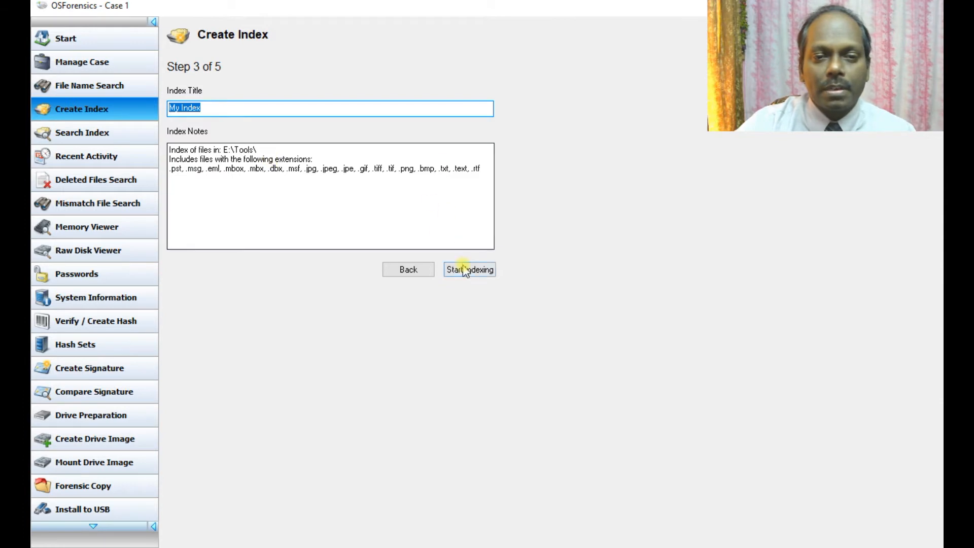
{"action": "left_click", "coordinate": [464, 269]}
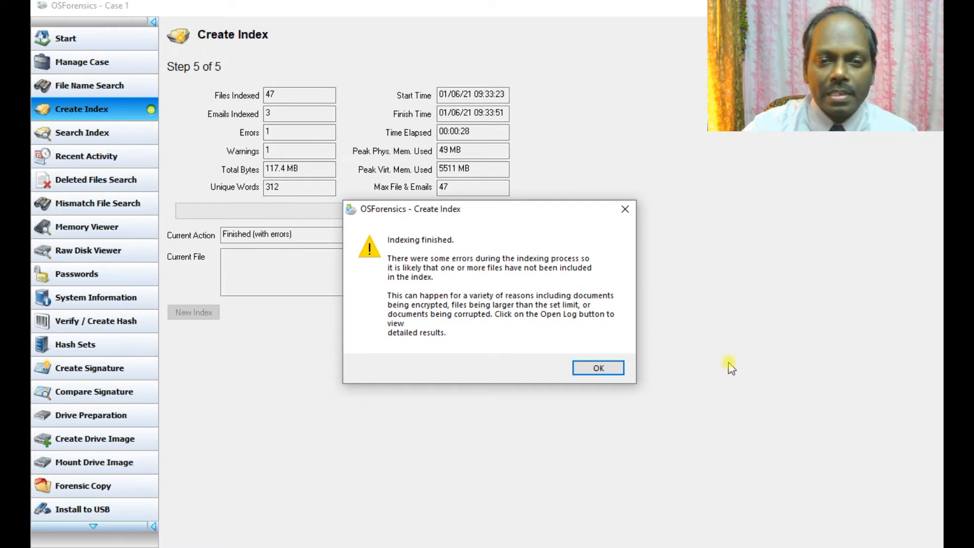
{"action": "left_click", "coordinate": [598, 367]}
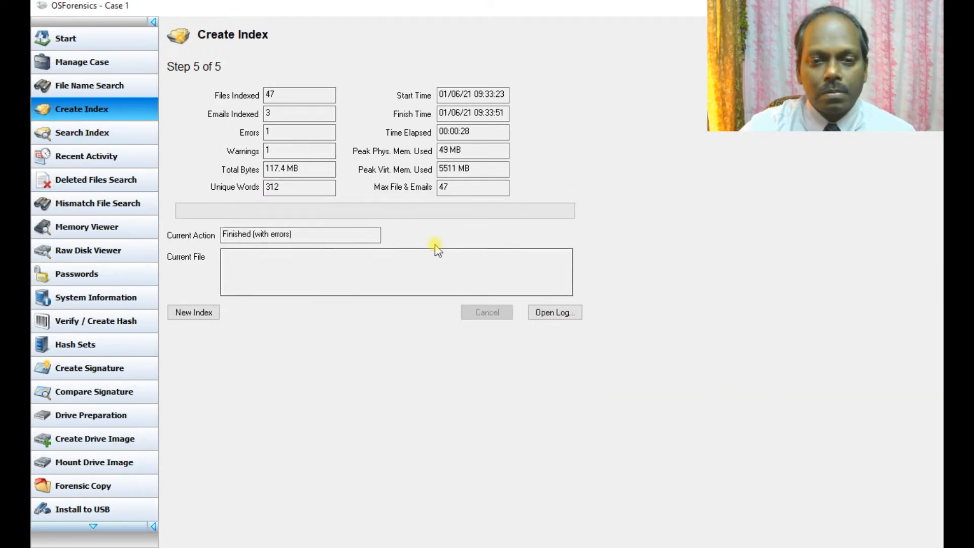
{"action": "left_click", "coordinate": [78, 133]}
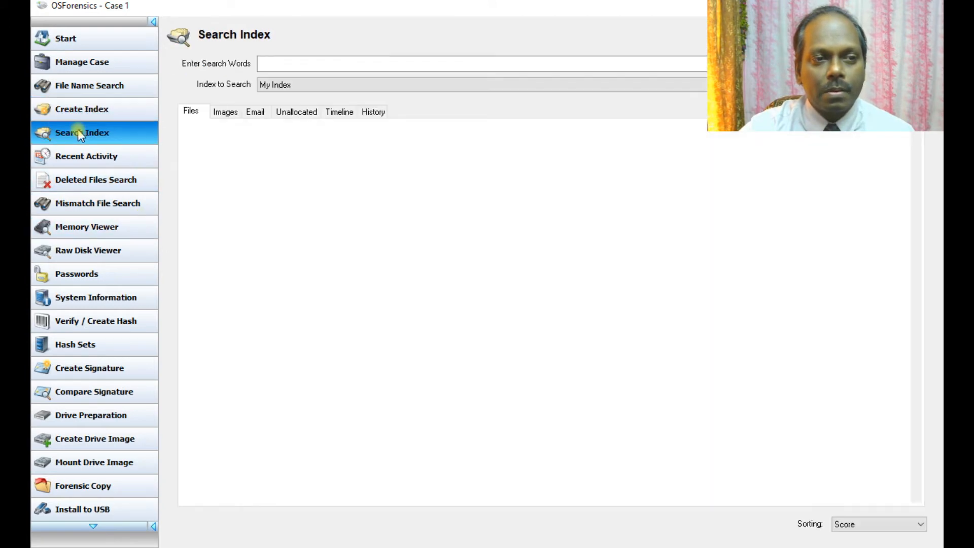
Step: Run a search on My Index, returning all 47 image results with thumbnails
{"action": "left_click", "coordinate": [280, 63]}
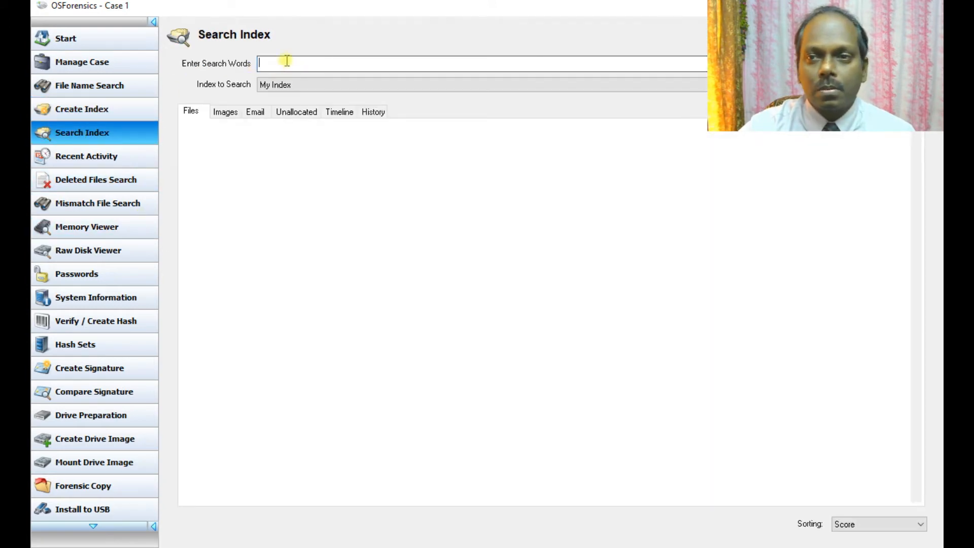
{"action": "left_click", "coordinate": [897, 85]}
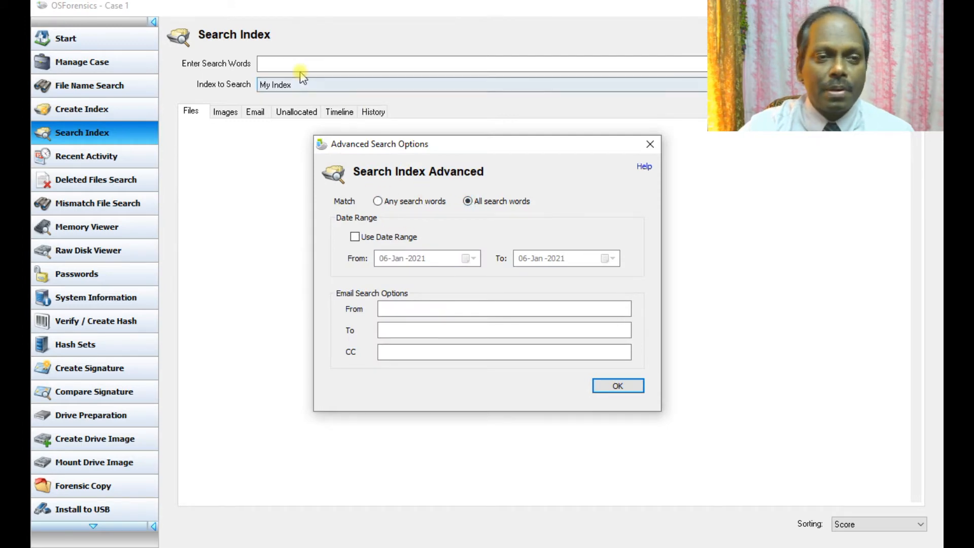
{"action": "left_click", "coordinate": [650, 145]}
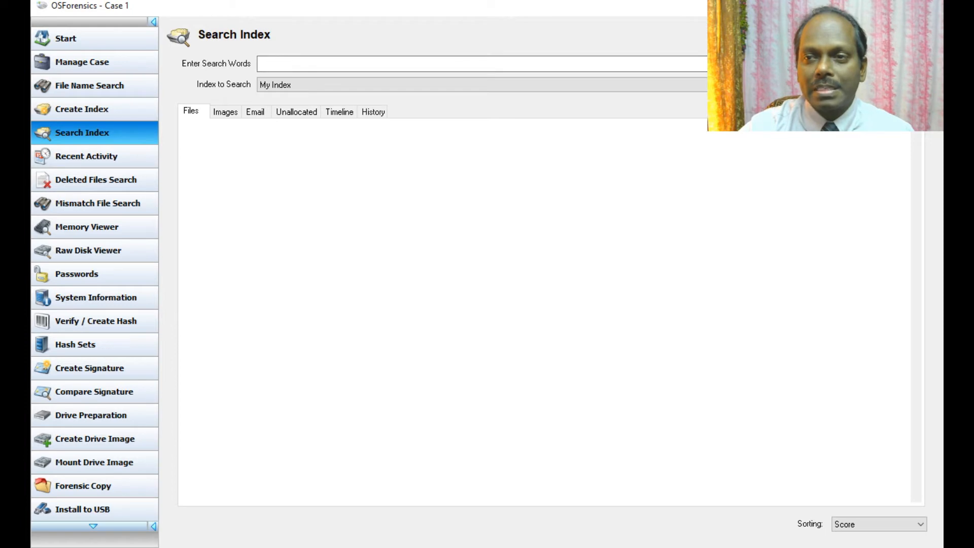
{"action": "left_click", "coordinate": [556, 87]}
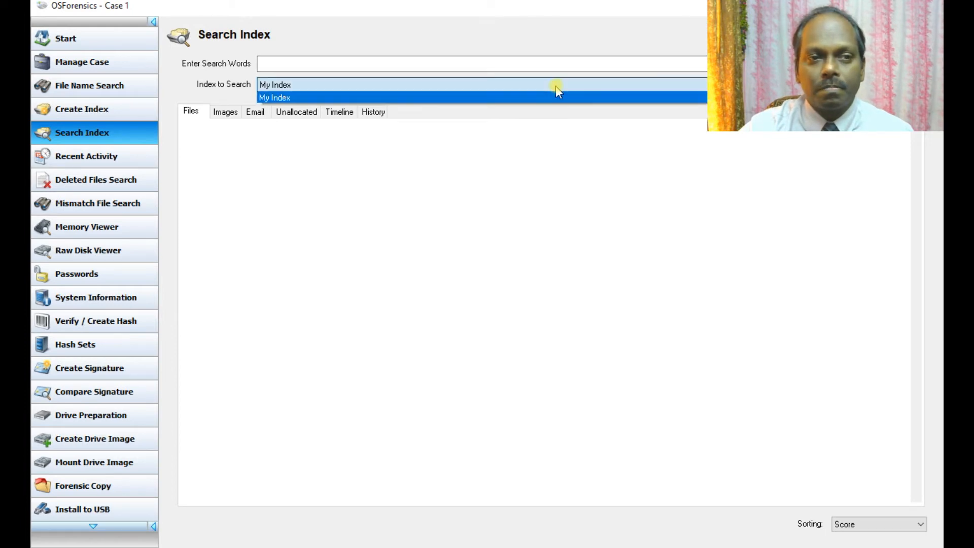
{"action": "left_click", "coordinate": [558, 88]}
{"action": "left_click", "coordinate": [897, 64]}
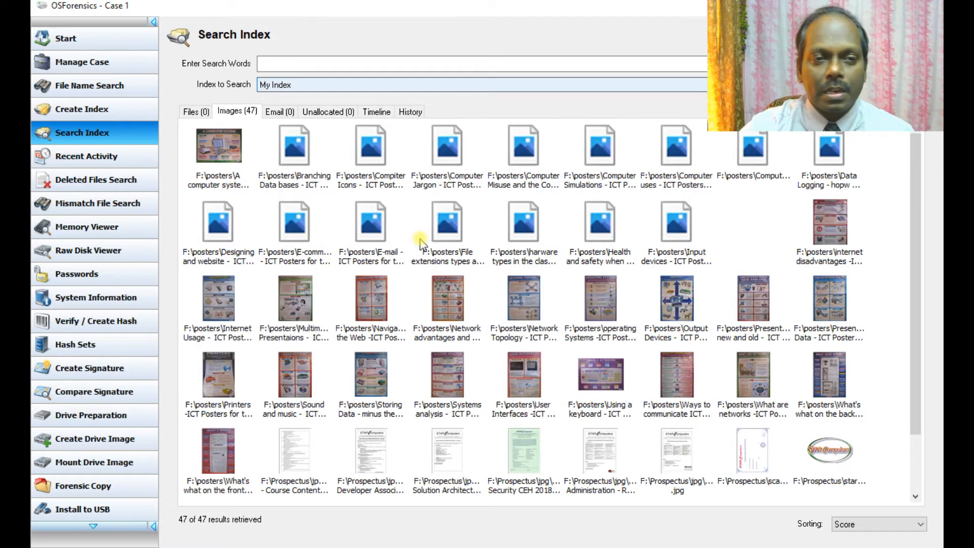
Step: Preview the Computer Icons poster from the indexed image results, then close the viewer
{"action": "scroll", "coordinate": [421, 244], "scroll_direction": "down", "scroll_amount": 2}
{"action": "scroll", "coordinate": [350, 167], "scroll_direction": "up", "scroll_amount": 2}
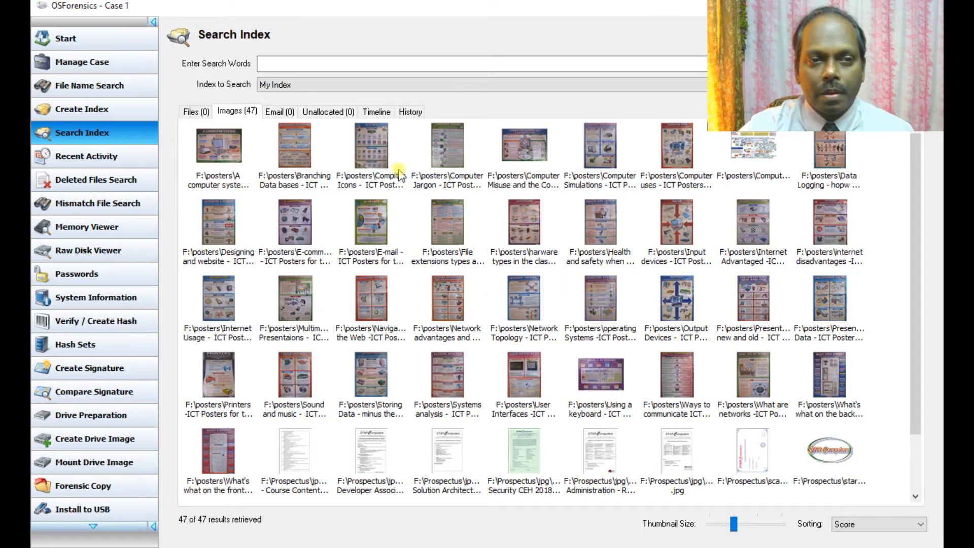
{"action": "double_click", "coordinate": [376, 157]}
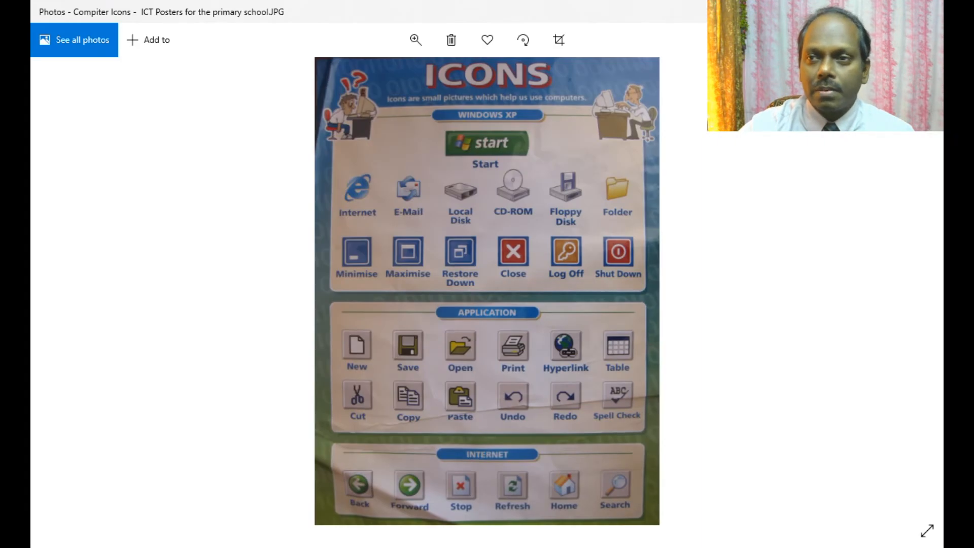
{"action": "left_click", "coordinate": [927, 11]}
Step: Review the Files, Email, Unallocated, yearly Timeline and History results, then open Recent Activity
{"action": "scroll", "coordinate": [522, 235], "scroll_direction": "down", "scroll_amount": 2}
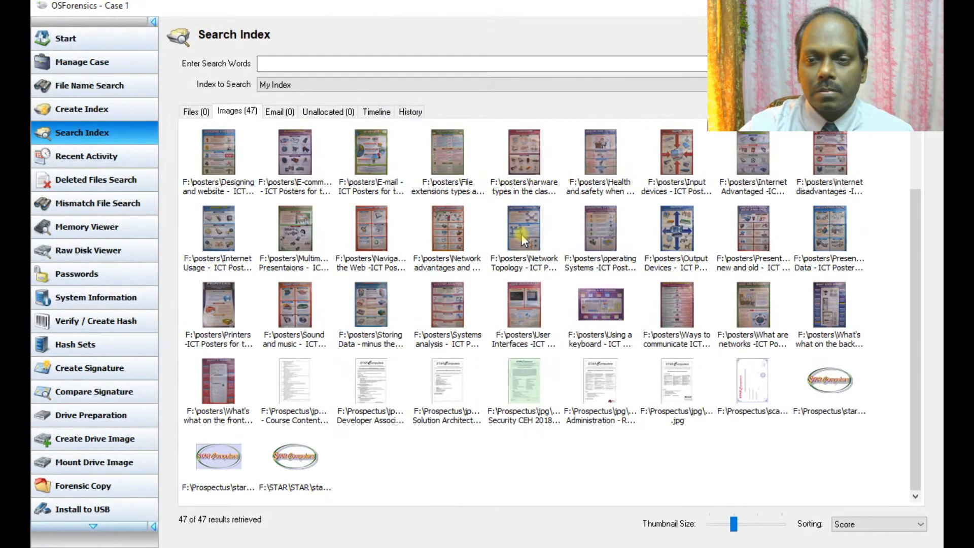
{"action": "scroll", "coordinate": [522, 235], "scroll_direction": "up", "scroll_amount": 2}
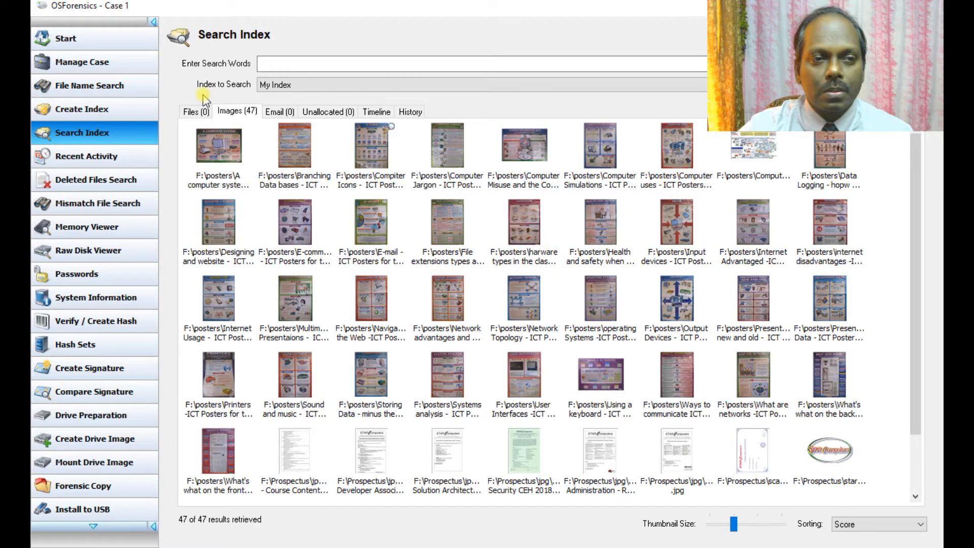
{"action": "left_click", "coordinate": [192, 113]}
{"action": "left_click", "coordinate": [233, 111]}
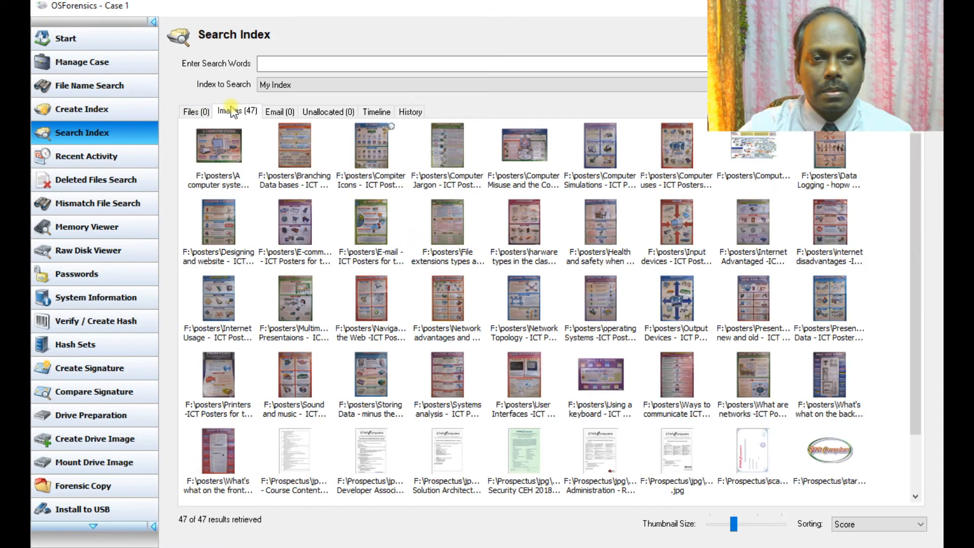
{"action": "left_click", "coordinate": [294, 114]}
{"action": "left_click", "coordinate": [325, 113]}
{"action": "left_click", "coordinate": [375, 113]}
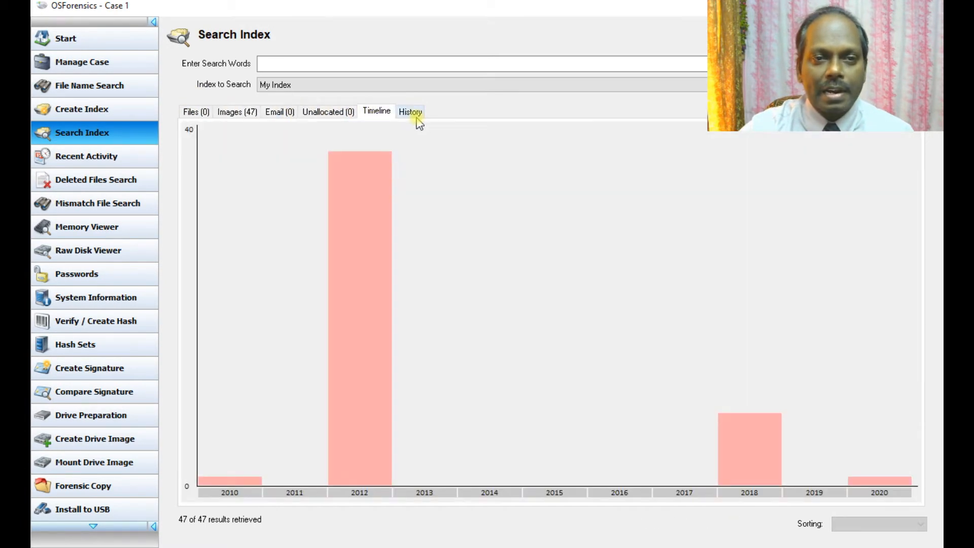
{"action": "left_click", "coordinate": [417, 115]}
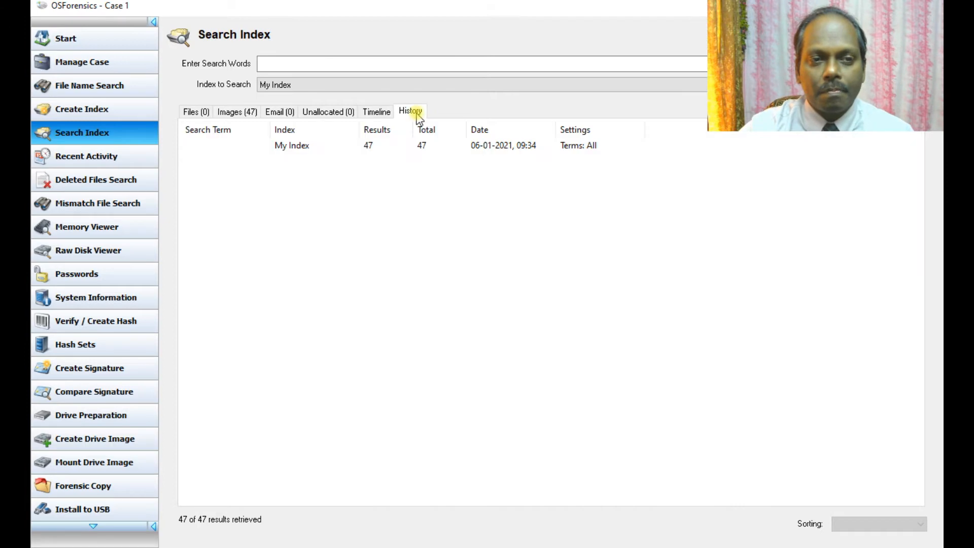
{"action": "left_click", "coordinate": [365, 117]}
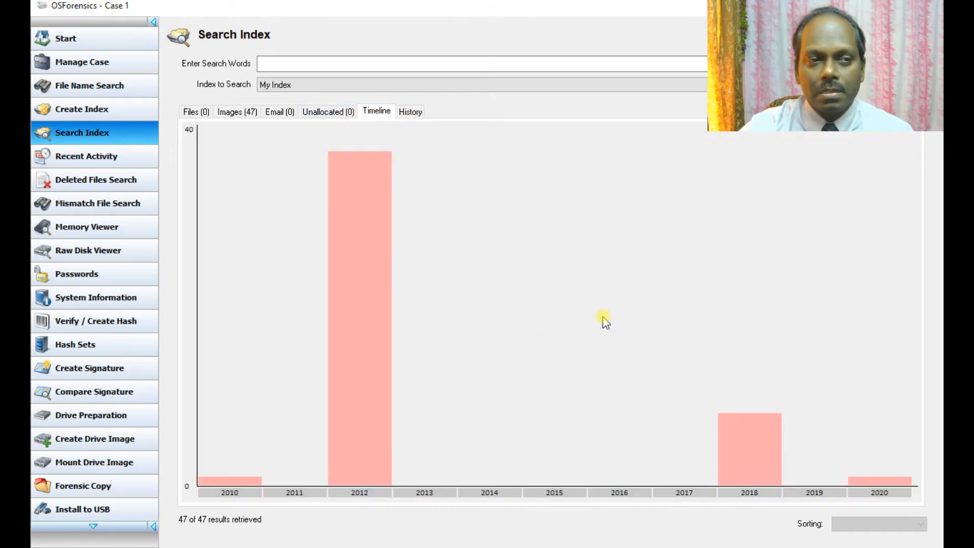
{"action": "left_click", "coordinate": [91, 157]}
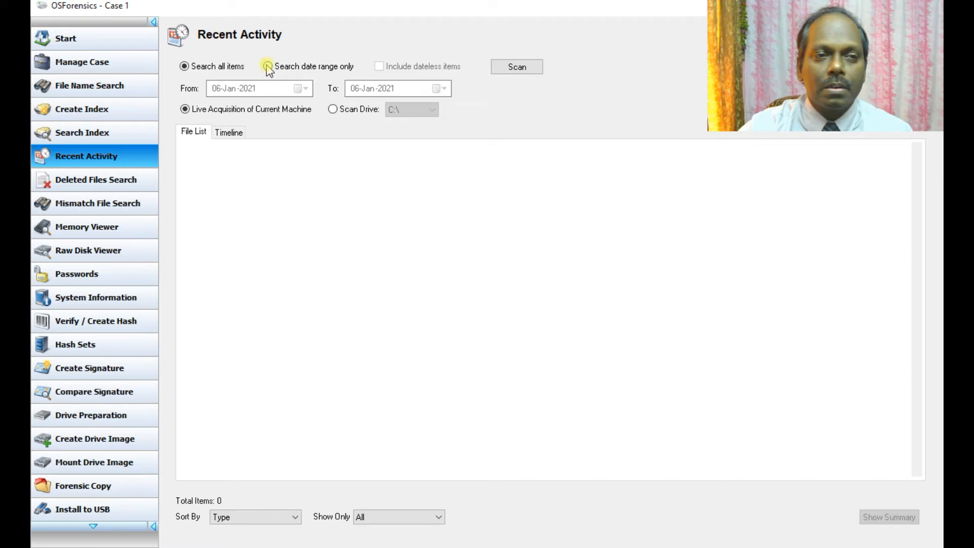
Step: Scan the live machine's recent activity, dismissing the error and the 4139-item summary
{"action": "left_click", "coordinate": [524, 70]}
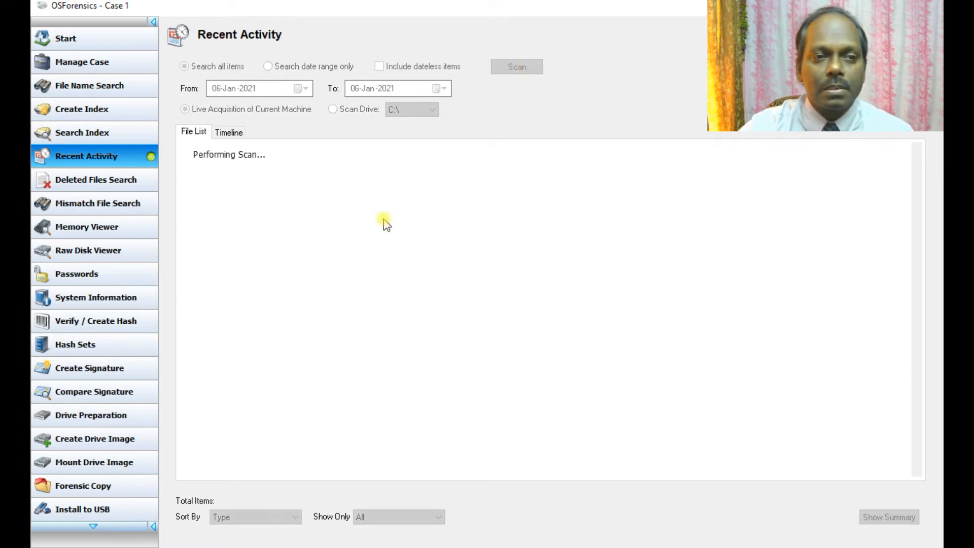
{"action": "left_click", "coordinate": [574, 329]}
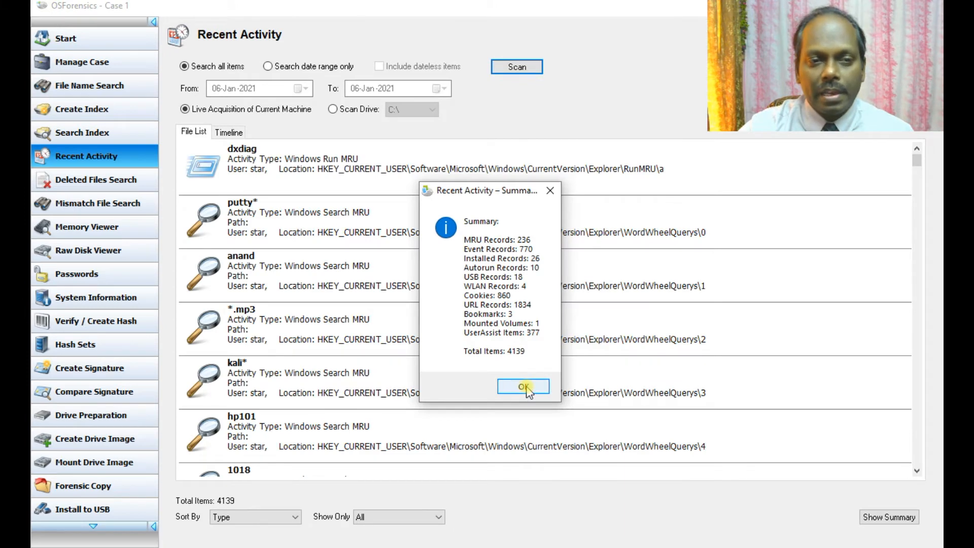
{"action": "left_click", "coordinate": [524, 386]}
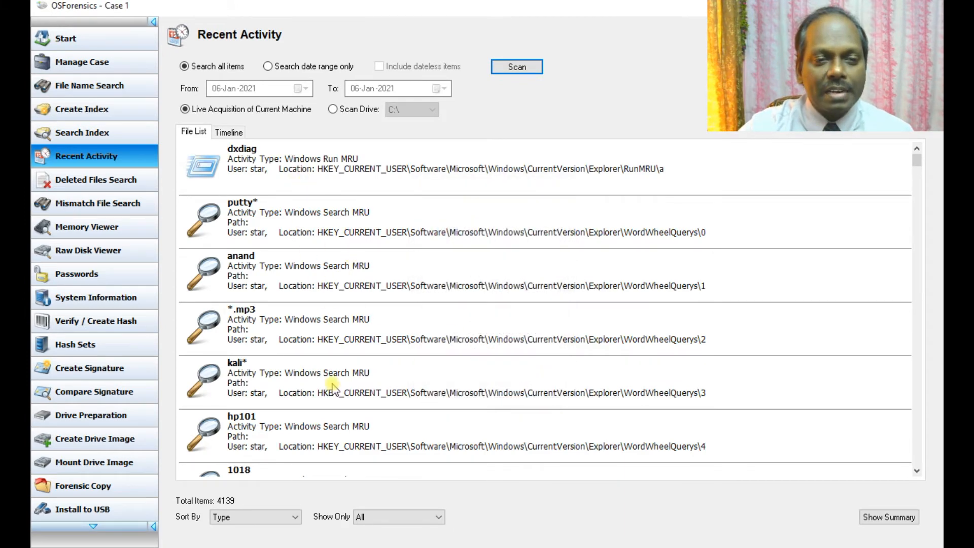
{"action": "scroll", "coordinate": [406, 257], "scroll_direction": "down", "scroll_amount": 3}
{"action": "scroll", "coordinate": [409, 258], "scroll_direction": "up", "scroll_amount": 3}
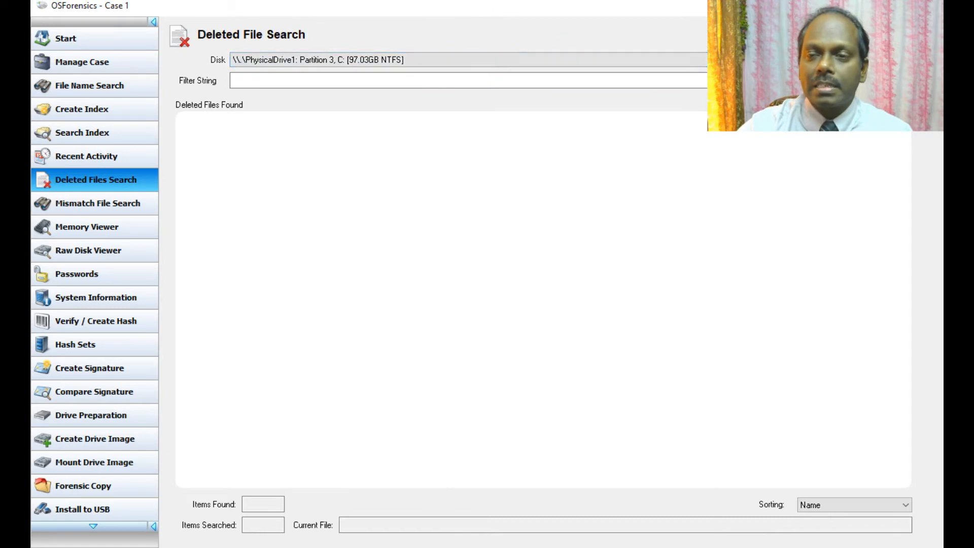
Step: Search C: for deleted files at Excellent or Good quality and browse the 39801 results
{"action": "left_click", "coordinate": [882, 60]}
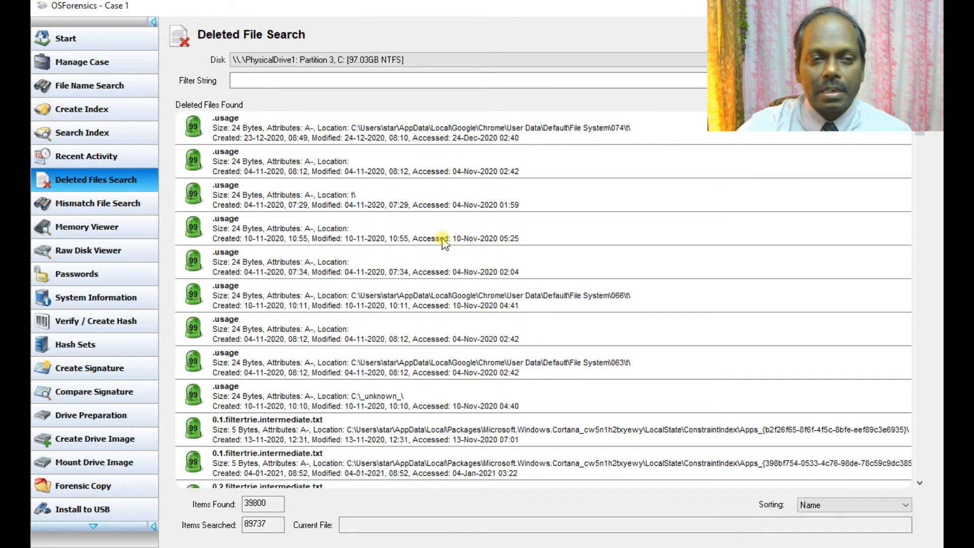
{"action": "scroll", "coordinate": [444, 243], "scroll_direction": "down", "scroll_amount": 5}
{"action": "scroll", "coordinate": [444, 243], "scroll_direction": "down", "scroll_amount": 3}
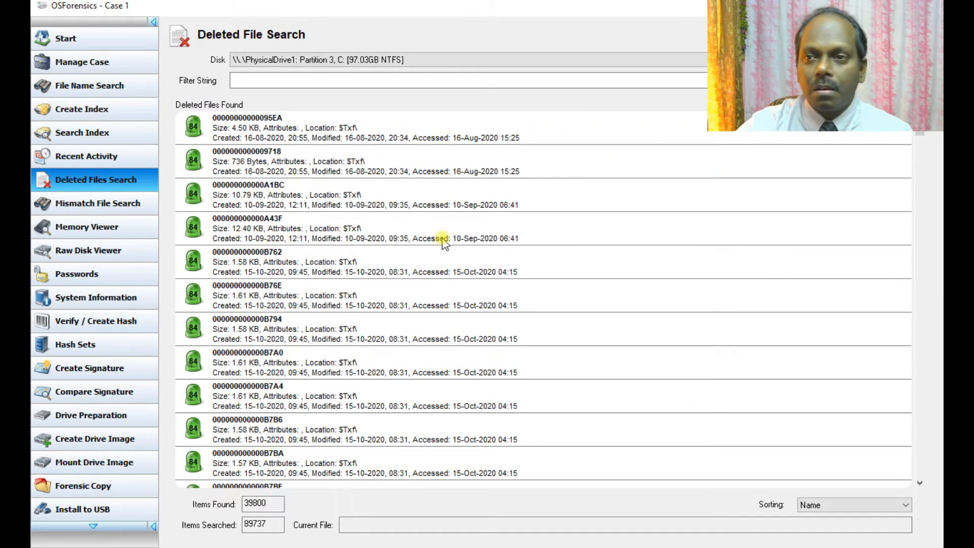
{"action": "left_click", "coordinate": [884, 81]}
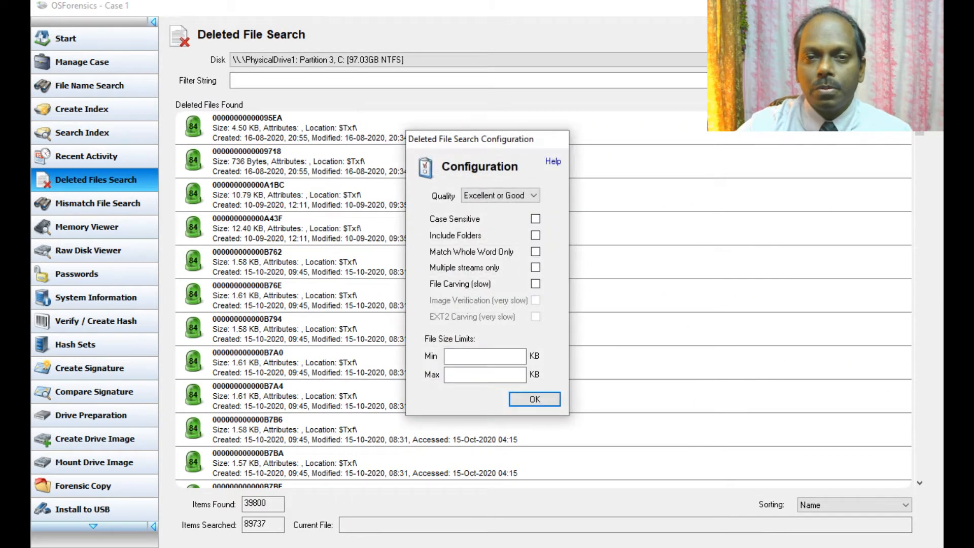
{"action": "left_click", "coordinate": [534, 198]}
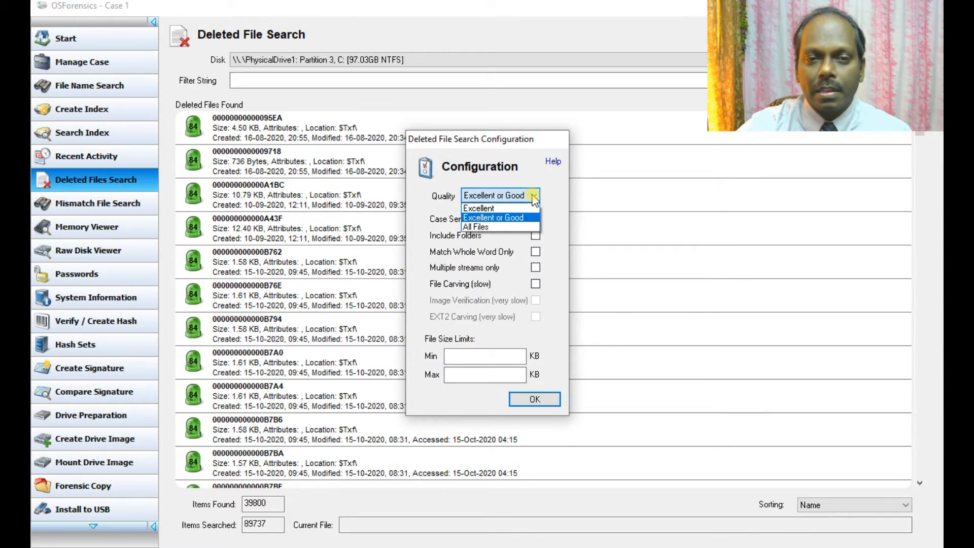
{"action": "left_click", "coordinate": [503, 218]}
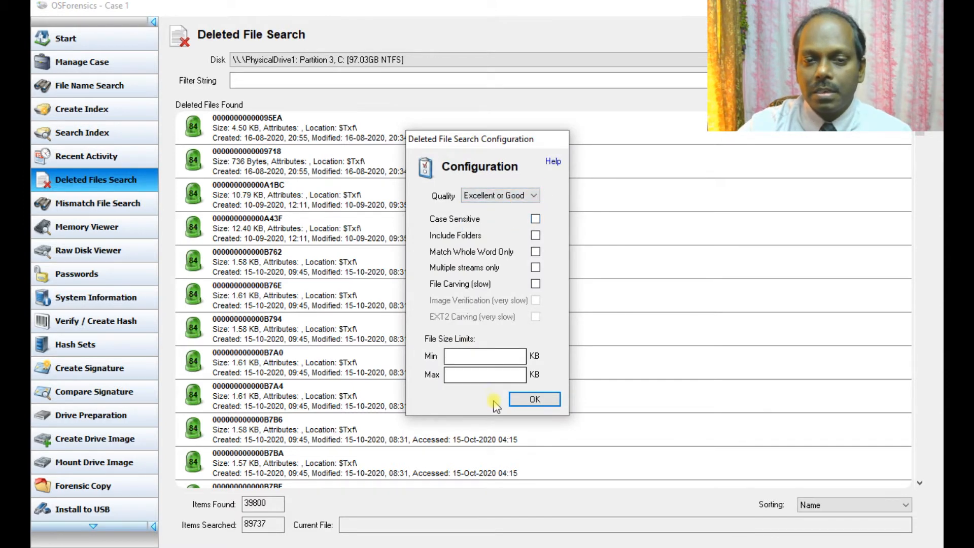
{"action": "left_click", "coordinate": [533, 399]}
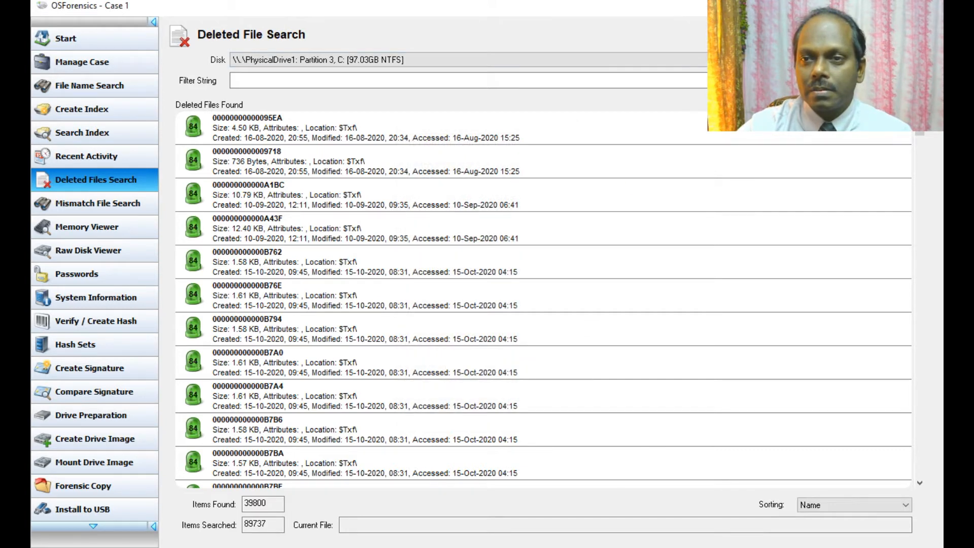
{"action": "left_click", "coordinate": [877, 60]}
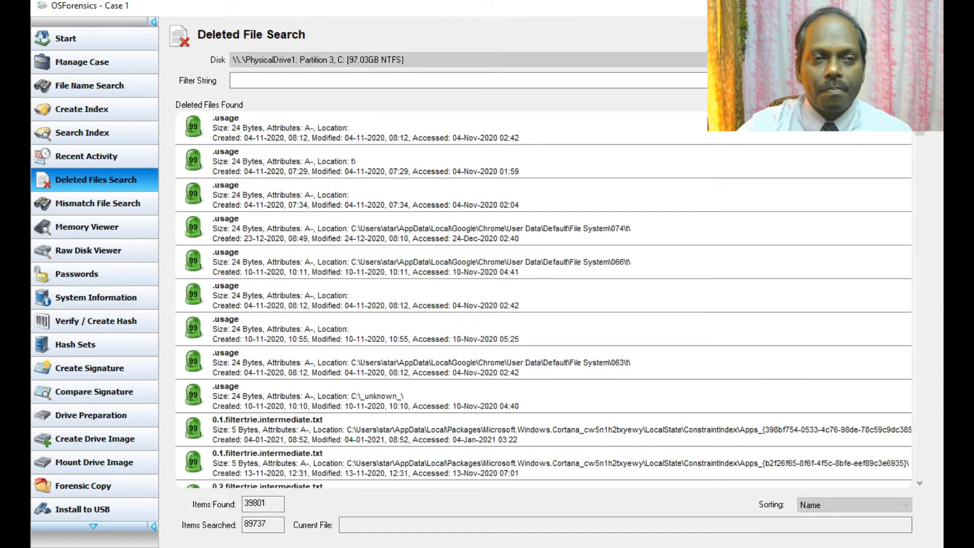
{"action": "left_click_drag", "start_coordinate": [921, 140], "coordinate": [905, 267]}
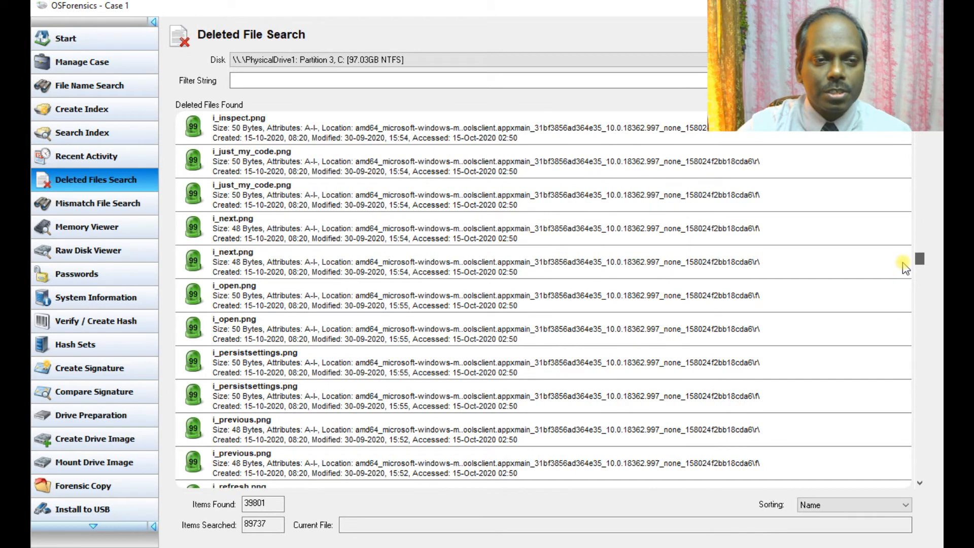
Step: Rerun the C: deleted-file search with the Images filter, finding 4097 of 89740 items
{"action": "left_click", "coordinate": [603, 60]}
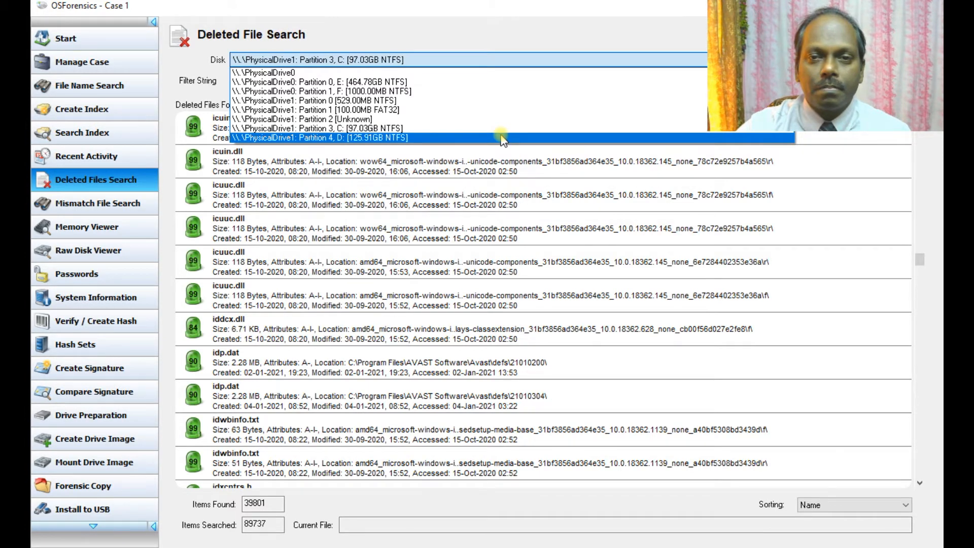
{"action": "left_click", "coordinate": [674, 31]}
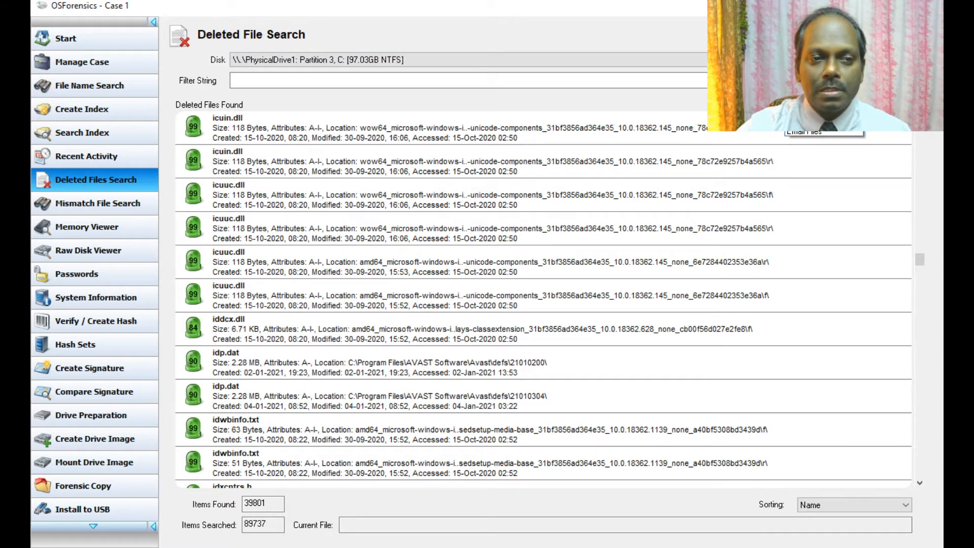
{"action": "left_click", "coordinate": [819, 99]}
{"action": "left_click", "coordinate": [883, 60]}
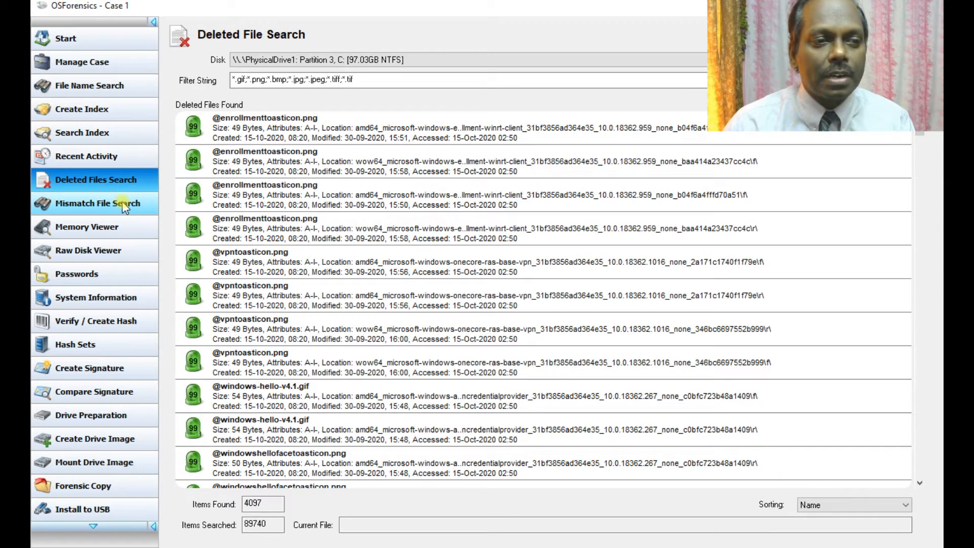
{"action": "left_click", "coordinate": [124, 205]}
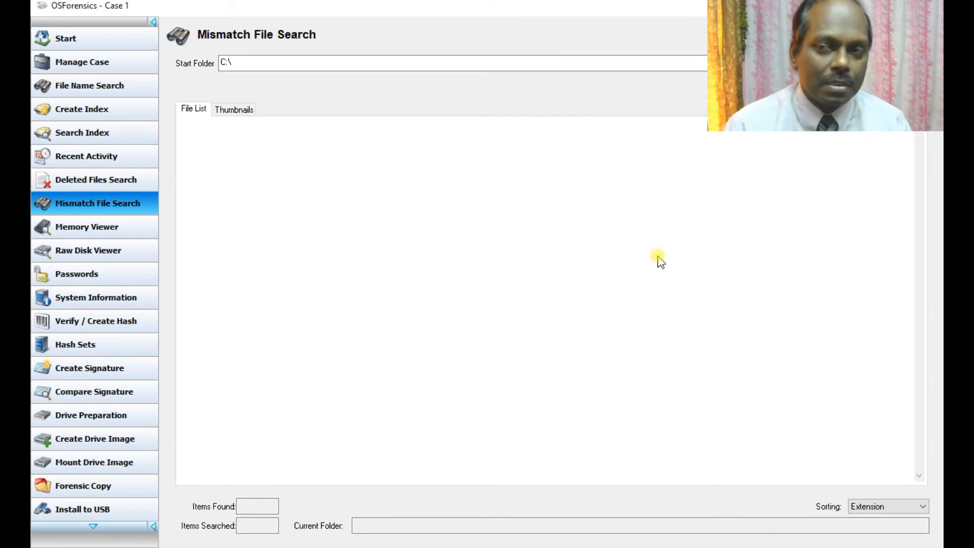
Step: Set the start folder to E:\Tools\Image Files and run the mismatch search, flagging 6 of 29 files
{"action": "left_click", "coordinate": [843, 63]}
{"action": "scroll", "coordinate": [491, 298], "scroll_direction": "down", "scroll_amount": 1}
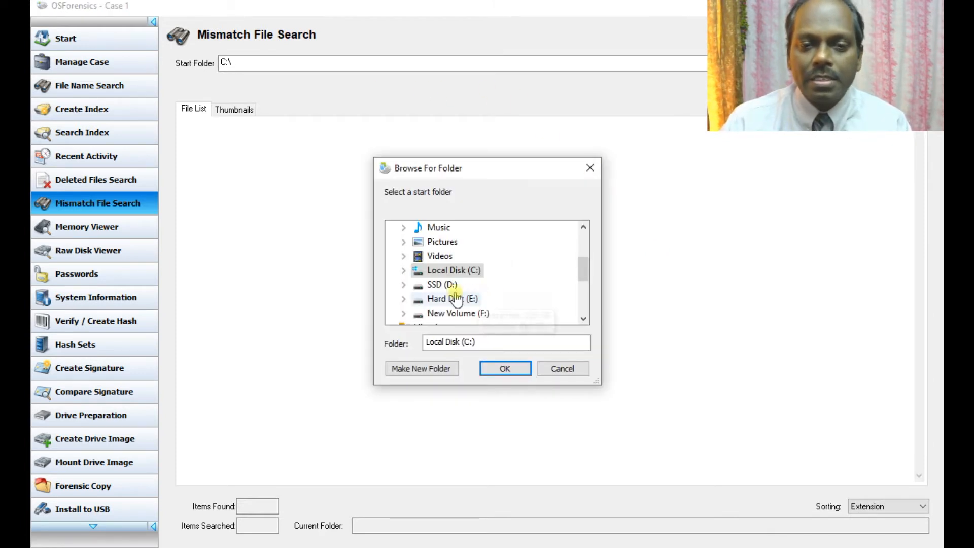
{"action": "left_click", "coordinate": [443, 285]}
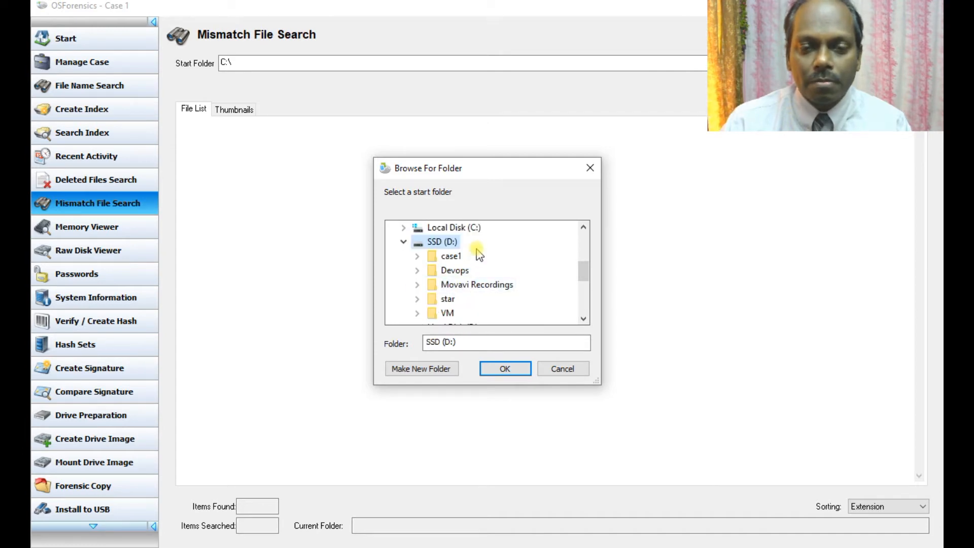
{"action": "scroll", "coordinate": [478, 271], "scroll_direction": "down", "scroll_amount": 2}
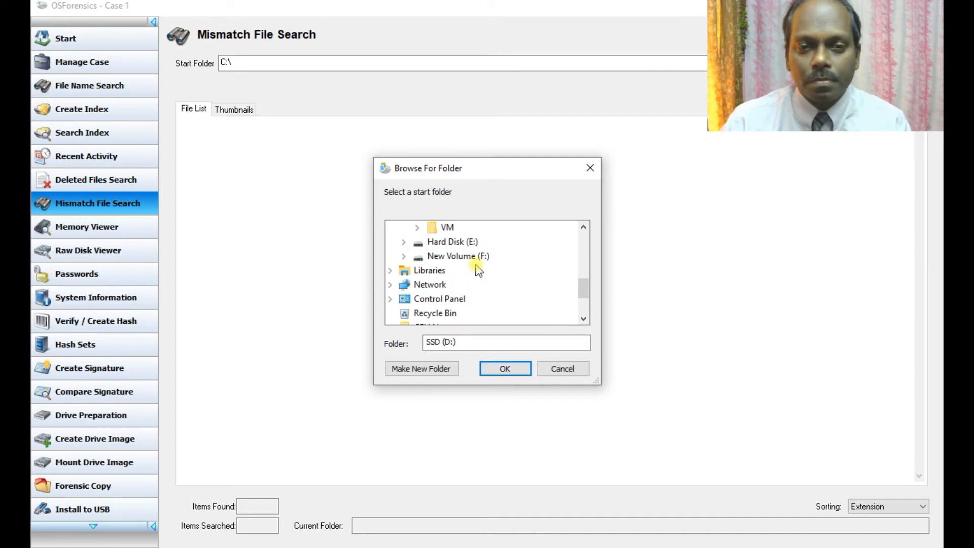
{"action": "scroll", "coordinate": [478, 271], "scroll_direction": "up", "scroll_amount": 1}
{"action": "scroll", "coordinate": [478, 270], "scroll_direction": "up", "scroll_amount": 1}
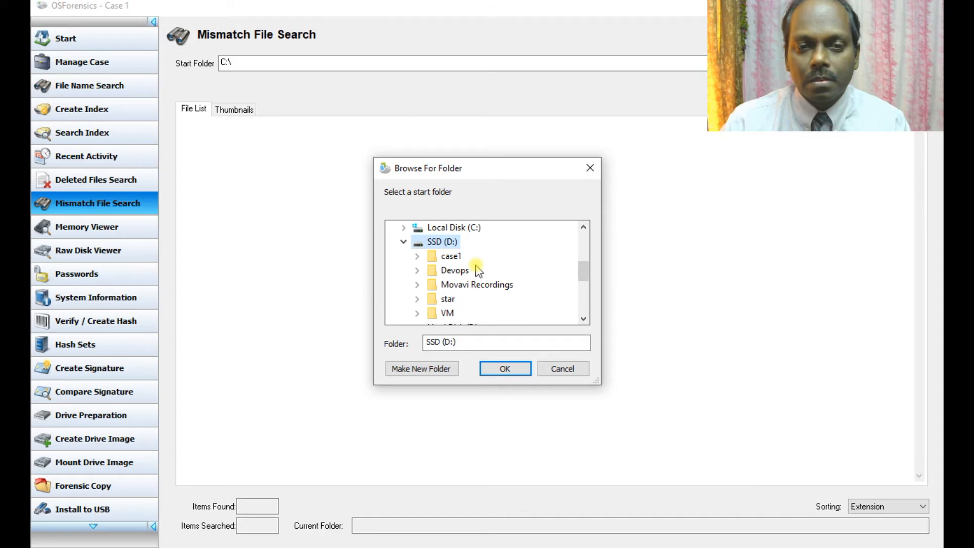
{"action": "scroll", "coordinate": [478, 270], "scroll_direction": "down", "scroll_amount": 2}
{"action": "left_click", "coordinate": [459, 241]}
{"action": "scroll", "coordinate": [497, 256], "scroll_direction": "down", "scroll_amount": 1}
{"action": "left_click", "coordinate": [450, 299]}
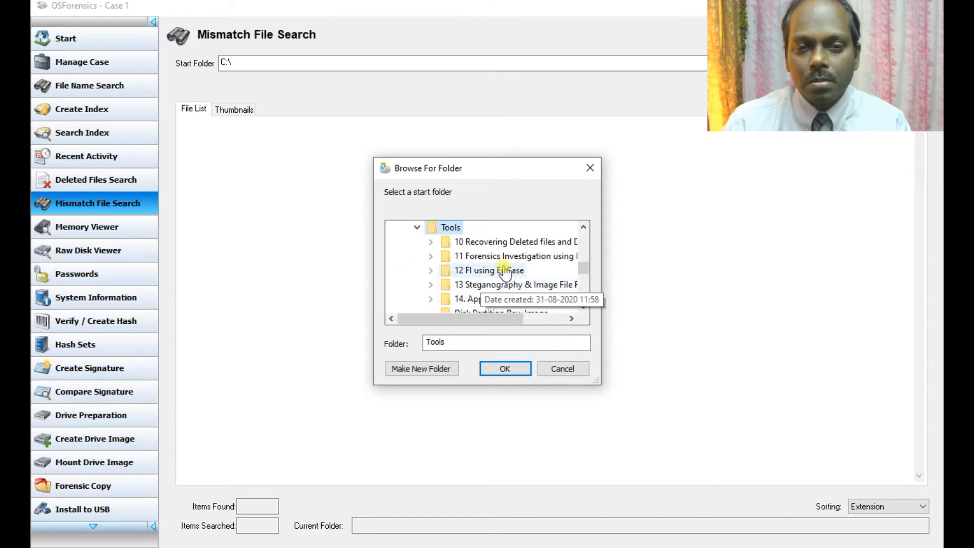
{"action": "scroll", "coordinate": [523, 262], "scroll_direction": "down", "scroll_amount": 2}
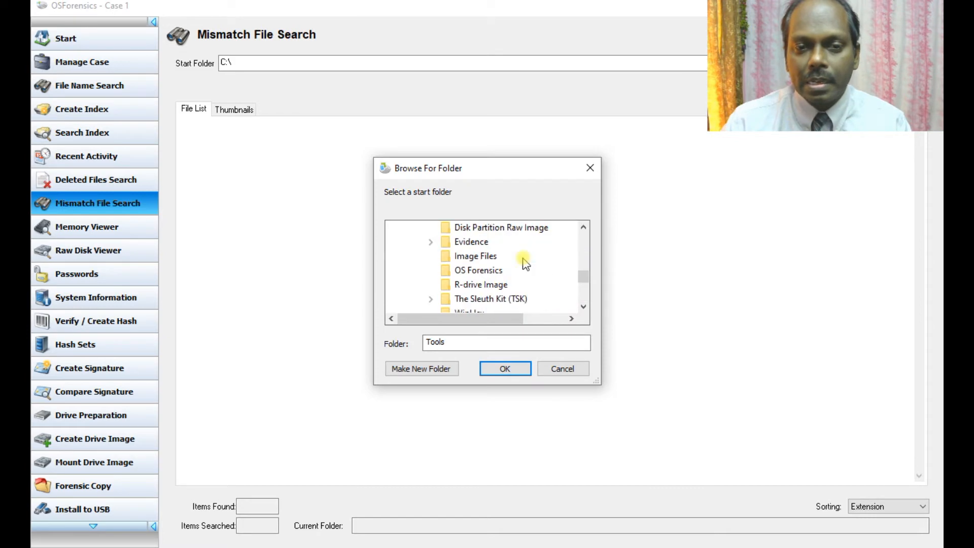
{"action": "left_click", "coordinate": [486, 256]}
{"action": "left_click", "coordinate": [504, 368]}
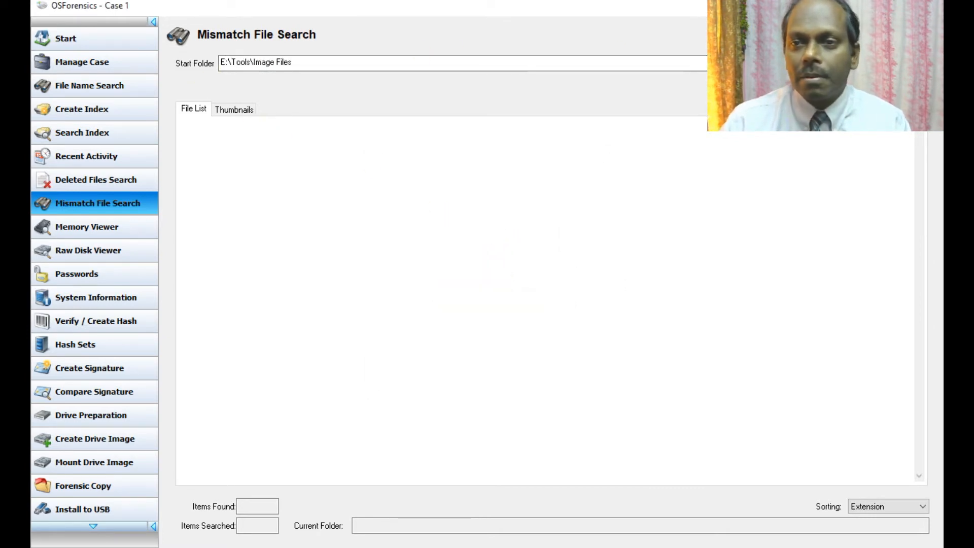
{"action": "left_click", "coordinate": [897, 63]}
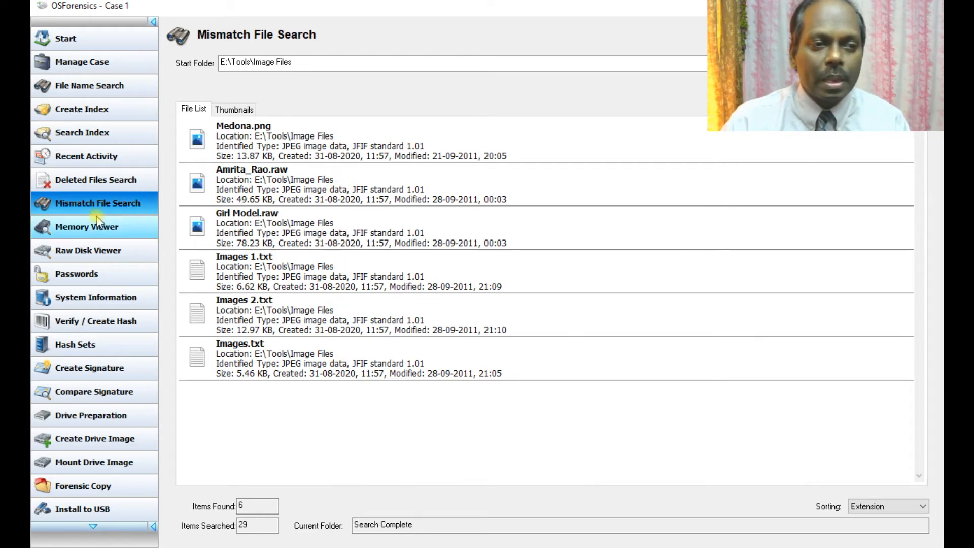
Step: Open the Memory Viewer past the live-memory warning and scroll ApplicationFrameHost.exe's (PID 1132) address ranges
{"action": "left_click", "coordinate": [99, 232]}
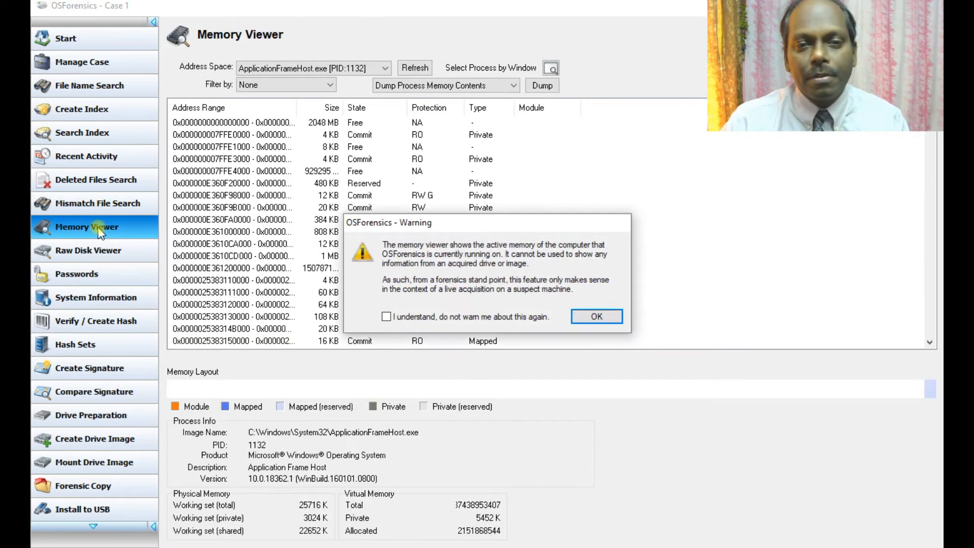
{"action": "left_click", "coordinate": [577, 319]}
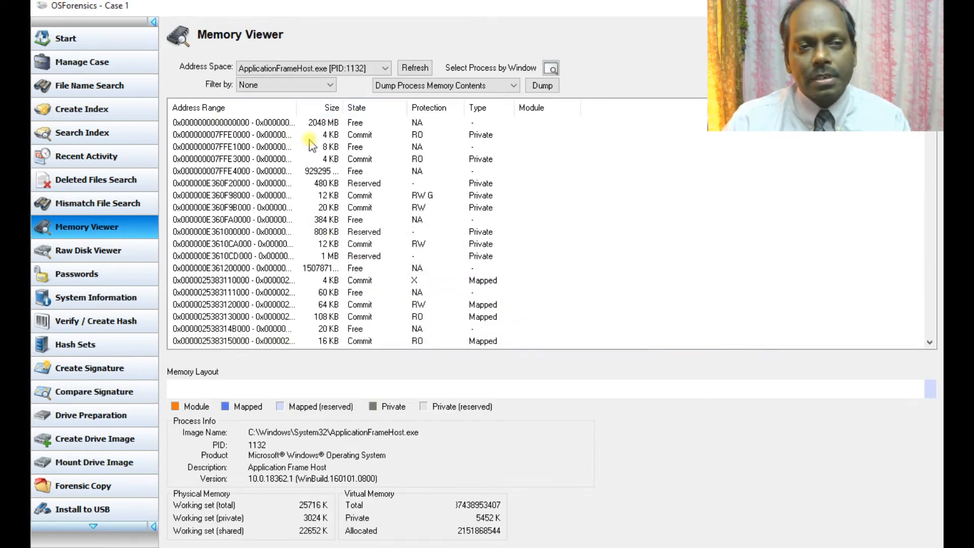
{"action": "scroll", "coordinate": [329, 127], "scroll_direction": "down", "scroll_amount": 10}
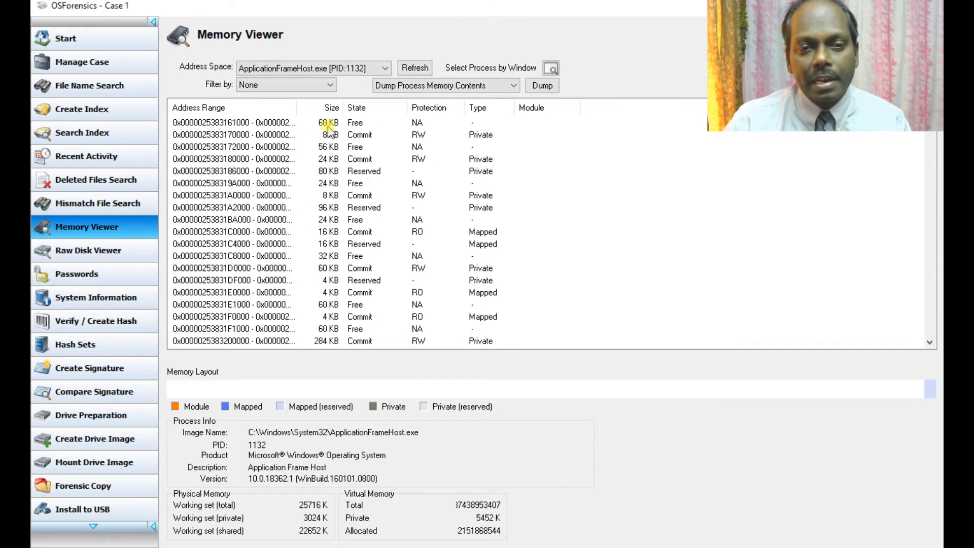
{"action": "scroll", "coordinate": [329, 133], "scroll_direction": "down", "scroll_amount": 4}
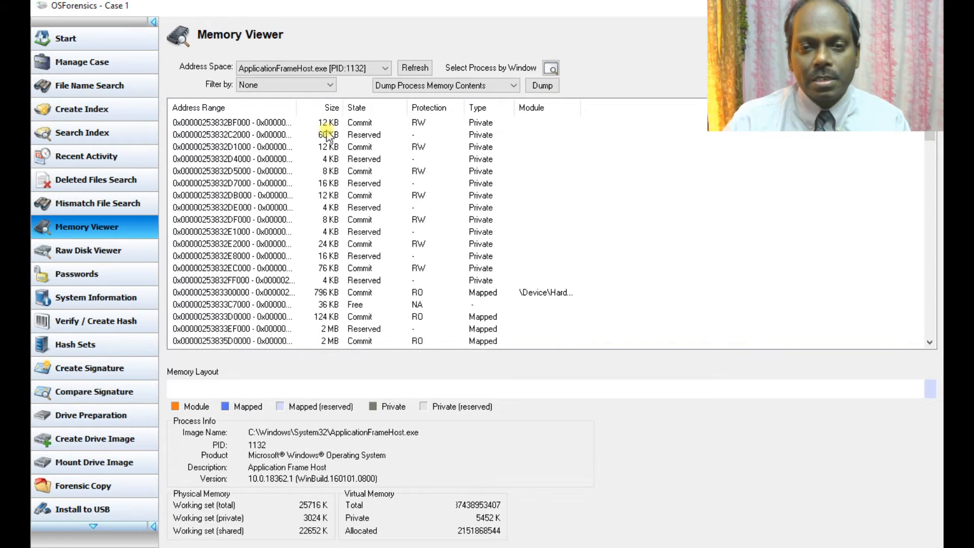
{"action": "scroll", "coordinate": [327, 134], "scroll_direction": "down", "scroll_amount": 15}
{"action": "scroll", "coordinate": [328, 138], "scroll_direction": "down", "scroll_amount": 15}
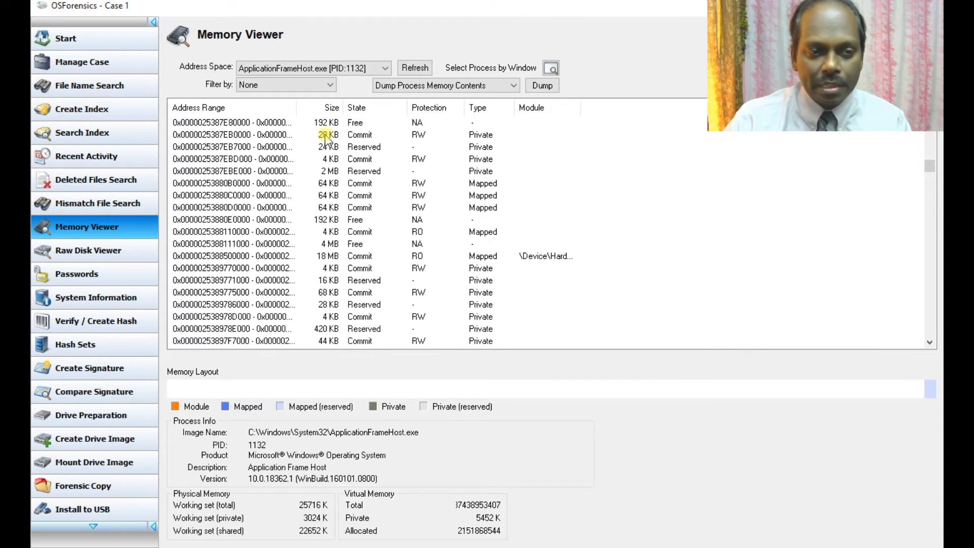
{"action": "scroll", "coordinate": [325, 138], "scroll_direction": "down", "scroll_amount": 4}
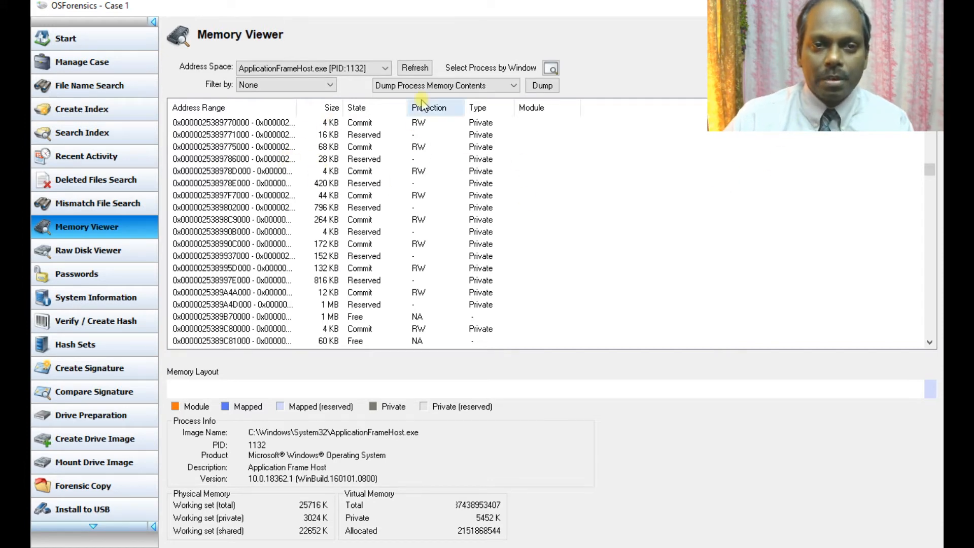
{"action": "scroll", "coordinate": [413, 185], "scroll_direction": "down", "scroll_amount": 15}
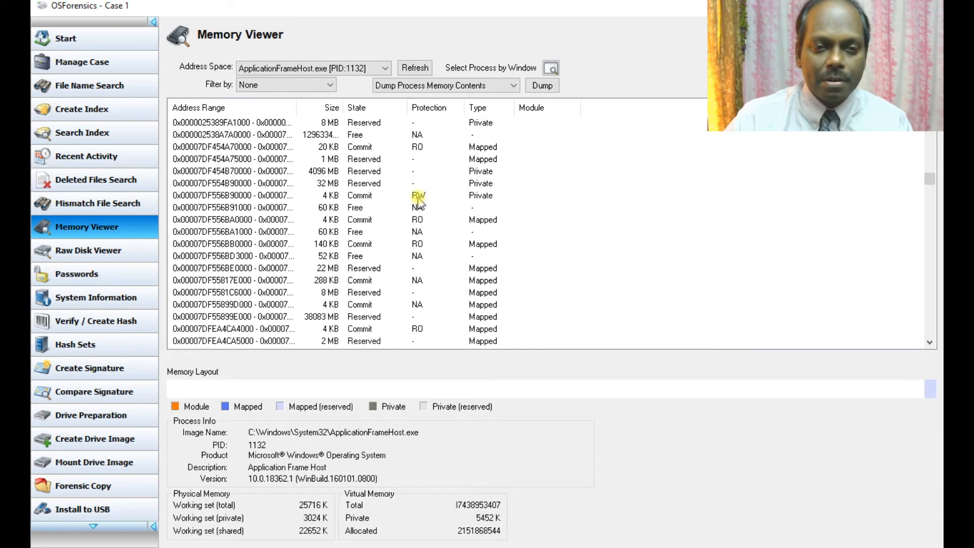
{"action": "scroll", "coordinate": [417, 202], "scroll_direction": "down", "scroll_amount": 6}
{"action": "scroll", "coordinate": [417, 202], "scroll_direction": "down", "scroll_amount": 8}
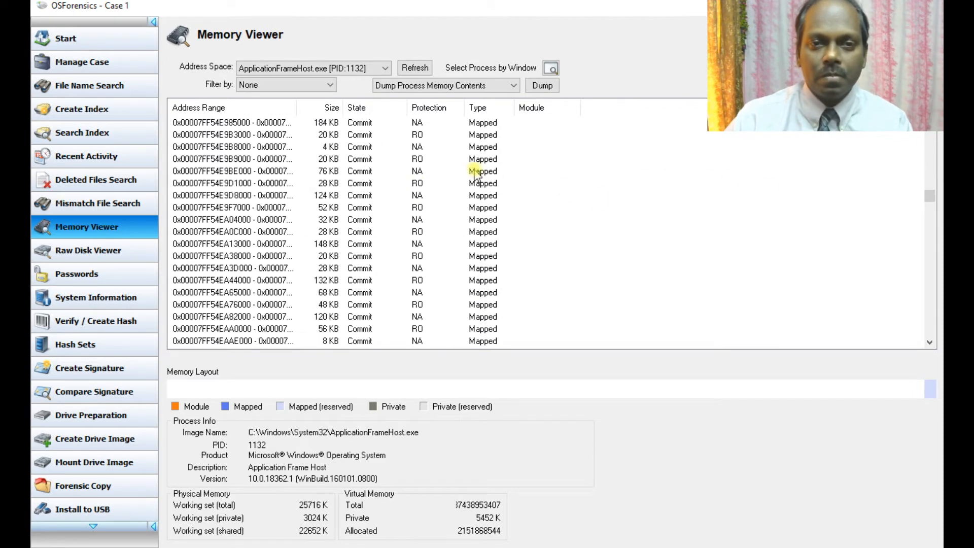
{"action": "left_click_drag", "start_coordinate": [931, 196], "coordinate": [931, 332]}
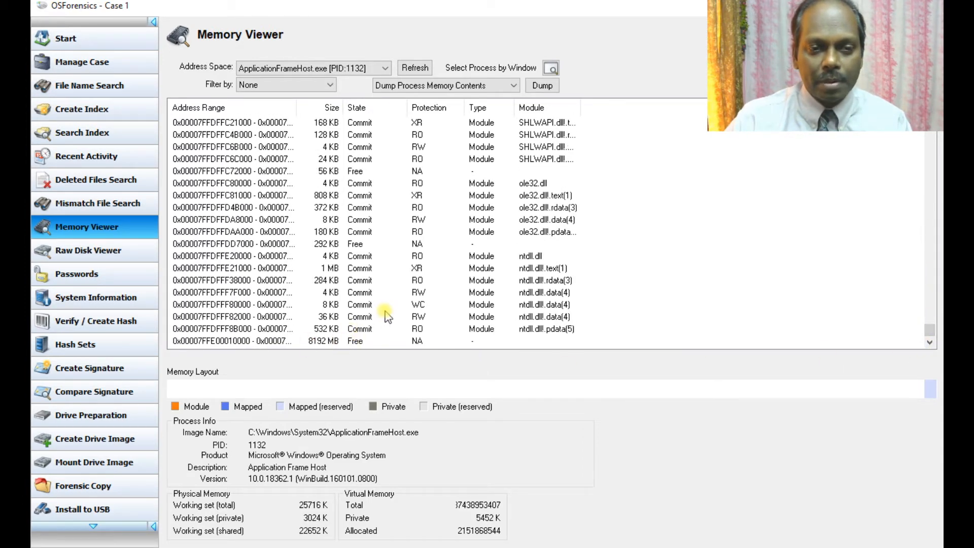
{"action": "scroll", "coordinate": [371, 243], "scroll_direction": "up", "scroll_amount": 1}
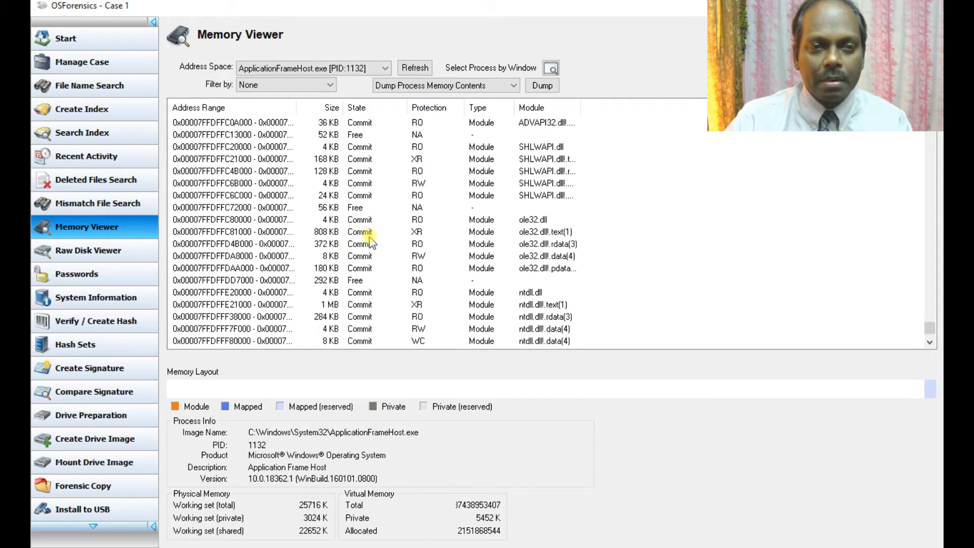
{"action": "scroll", "coordinate": [371, 243], "scroll_direction": "up", "scroll_amount": 3}
{"action": "scroll", "coordinate": [360, 243], "scroll_direction": "down", "scroll_amount": 3}
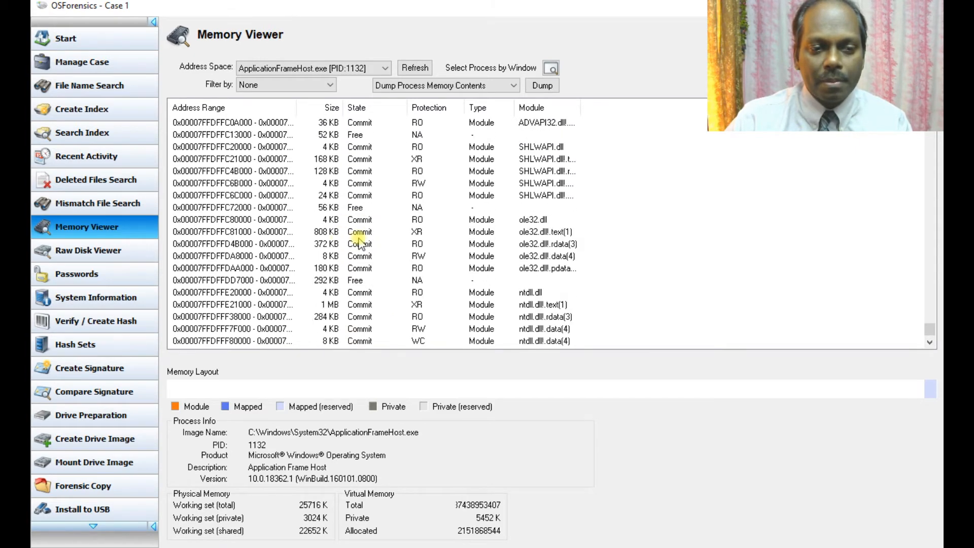
{"action": "scroll", "coordinate": [360, 243], "scroll_direction": "down", "scroll_amount": 1}
{"action": "scroll", "coordinate": [359, 244], "scroll_direction": "up", "scroll_amount": 10}
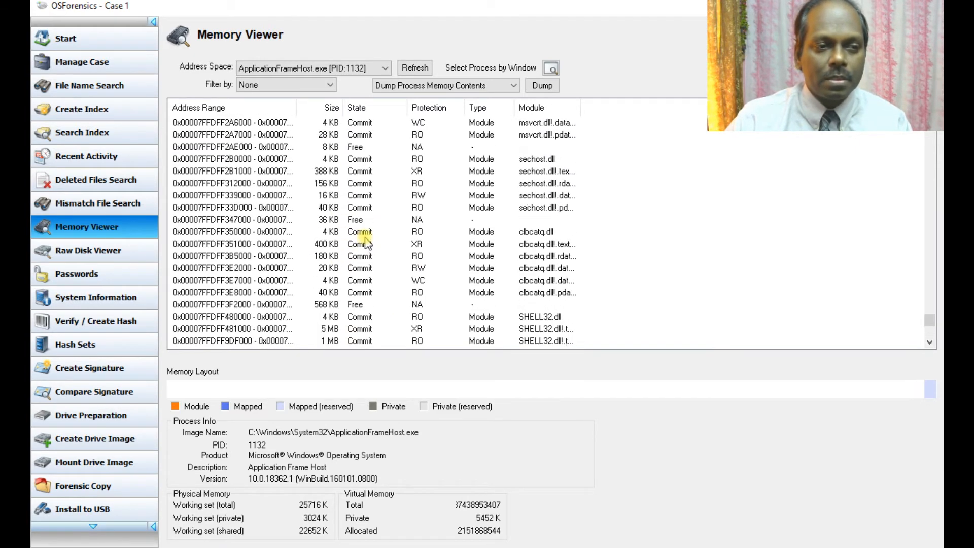
Step: Show C:'s NTFS boot sector in Raw Disk Viewer, with Decode beside it and Config cancelled
{"action": "left_click", "coordinate": [74, 245]}
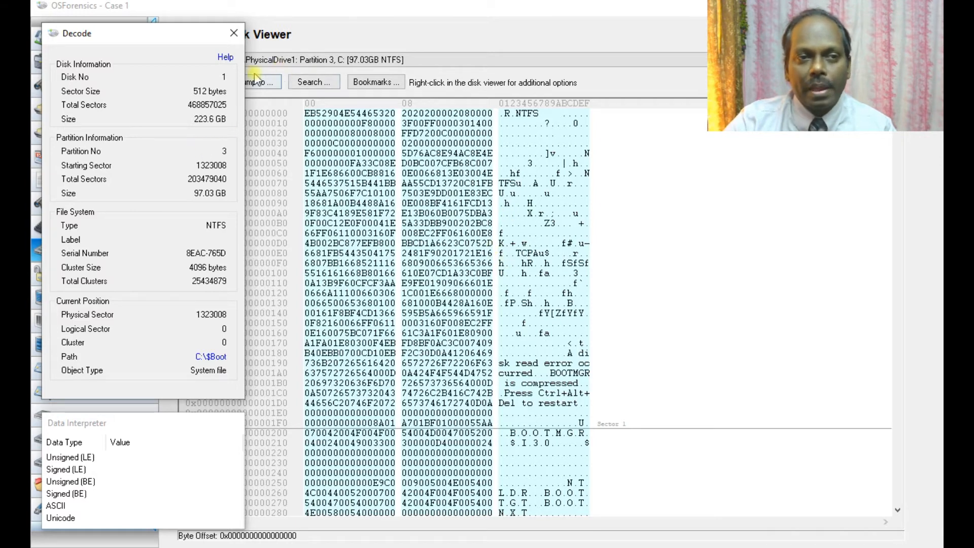
{"action": "left_click_drag", "start_coordinate": [127, 34], "coordinate": [765, 104]}
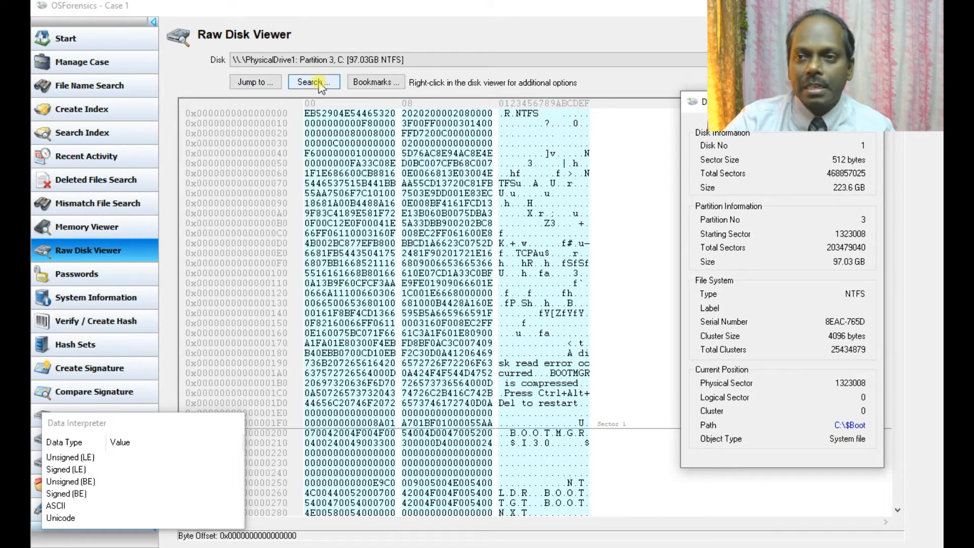
{"action": "left_click", "coordinate": [877, 60]}
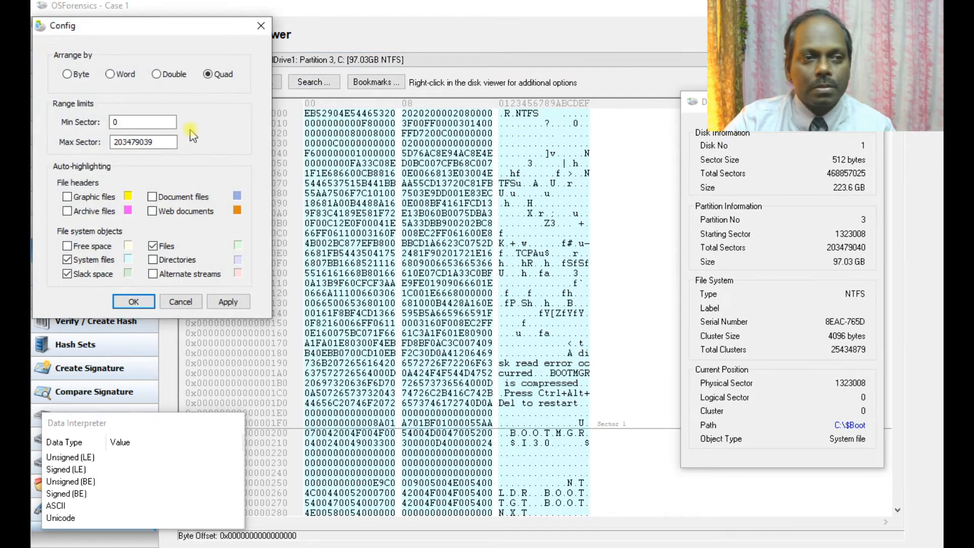
{"action": "left_click", "coordinate": [181, 303]}
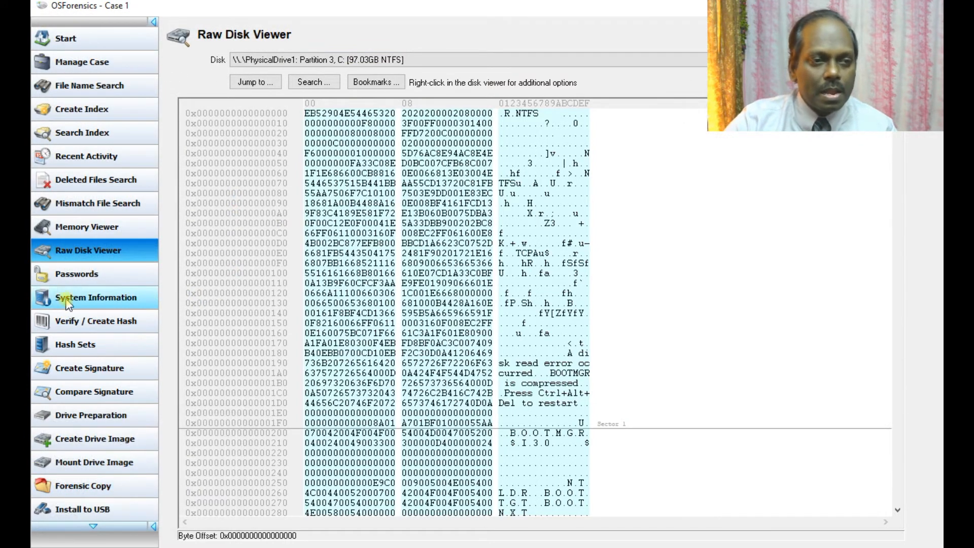
Step: Retrieve the live machine's saved Chrome browser logins, then move to Windows Login Passwords
{"action": "left_click", "coordinate": [89, 277]}
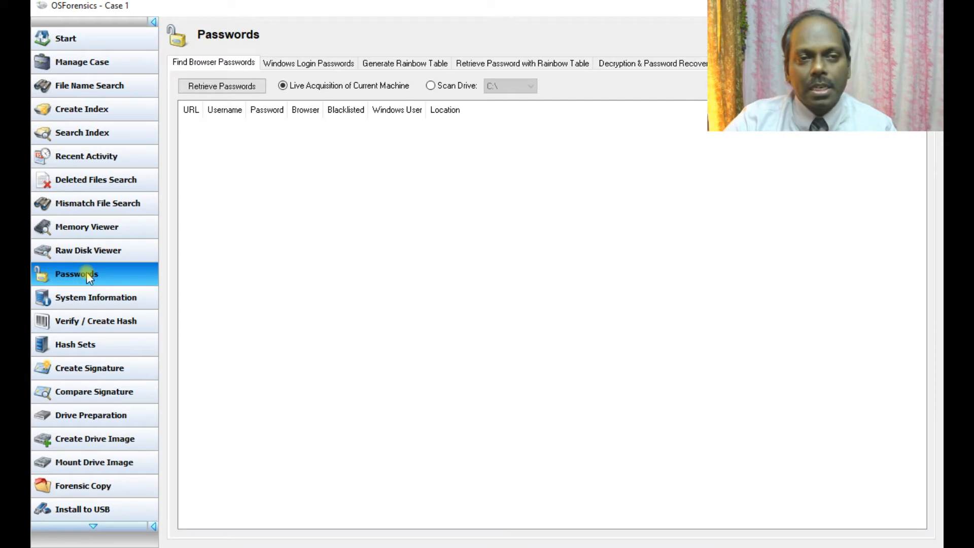
{"action": "left_click", "coordinate": [245, 87]}
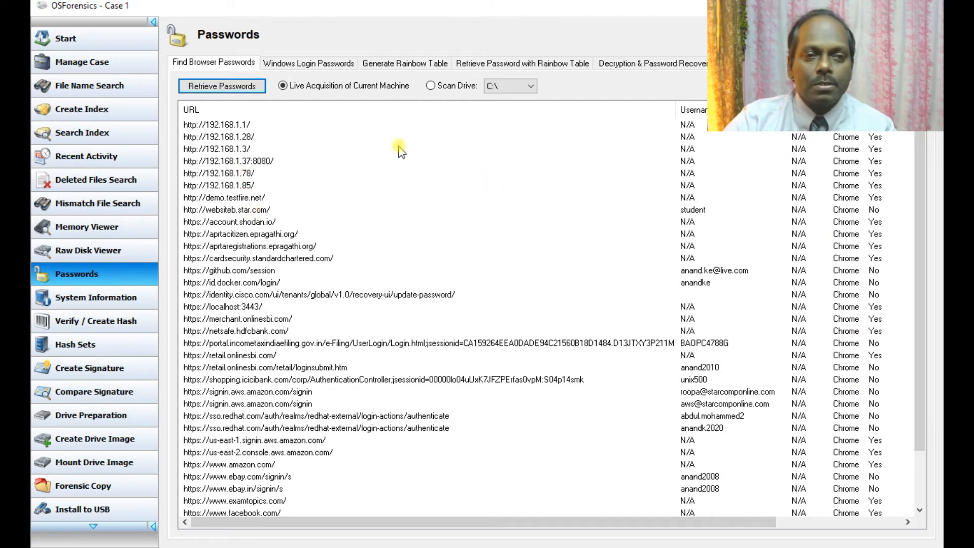
{"action": "left_click", "coordinate": [307, 65]}
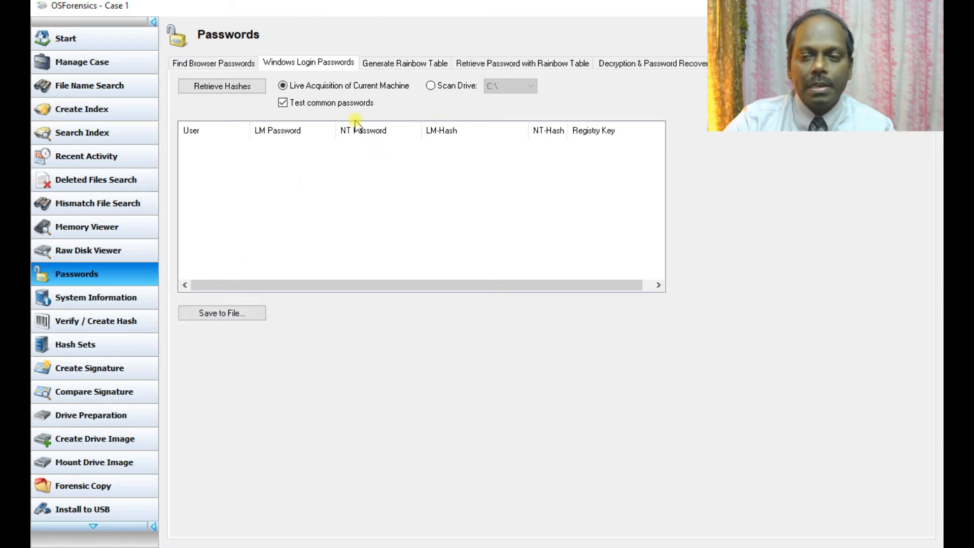
Step: Retrieve the Windows login hashes for the five user accounts
{"action": "left_click", "coordinate": [226, 87]}
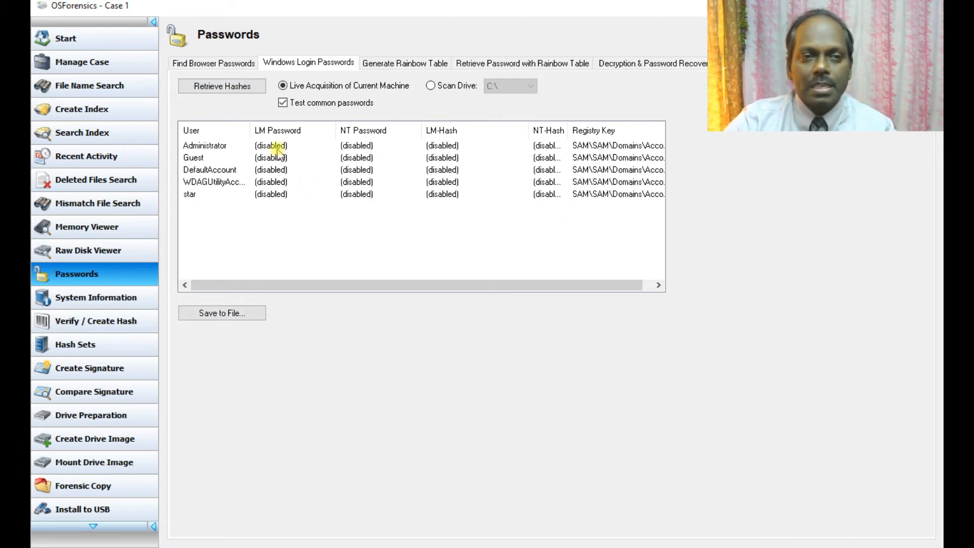
{"action": "left_click_drag", "start_coordinate": [317, 284], "coordinate": [328, 286]}
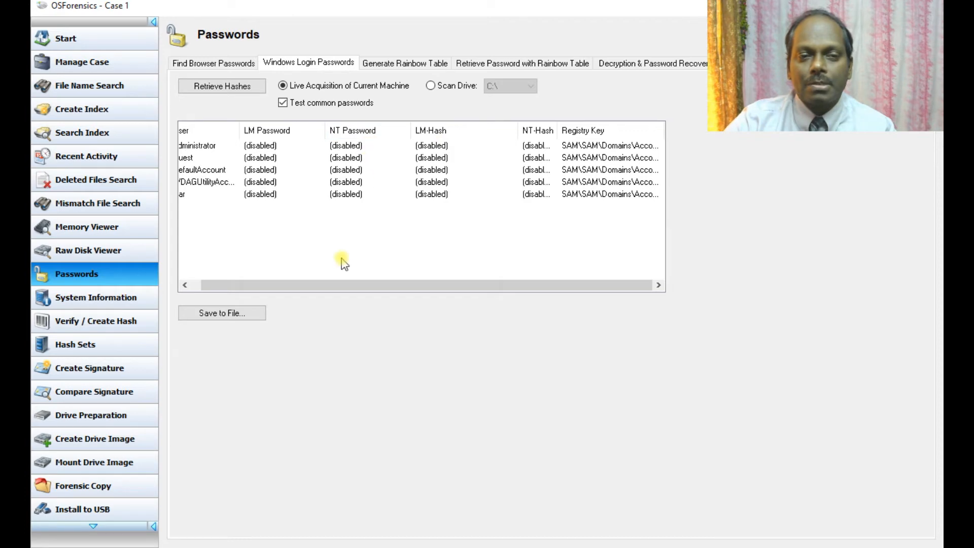
{"action": "left_click_drag", "start_coordinate": [361, 283], "coordinate": [289, 277]}
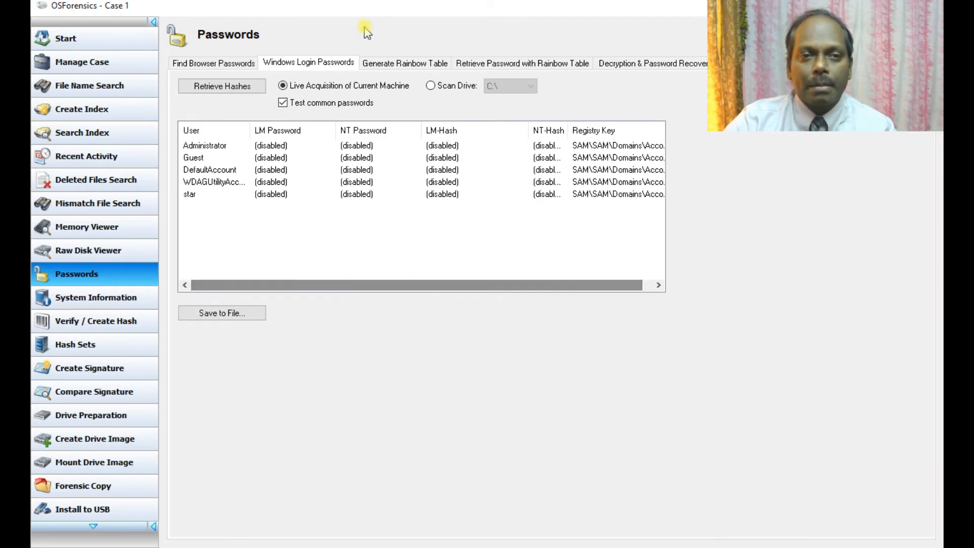
Step: Review the Generate Rainbow Table hash options, leaving md5 selected
{"action": "left_click", "coordinate": [387, 65]}
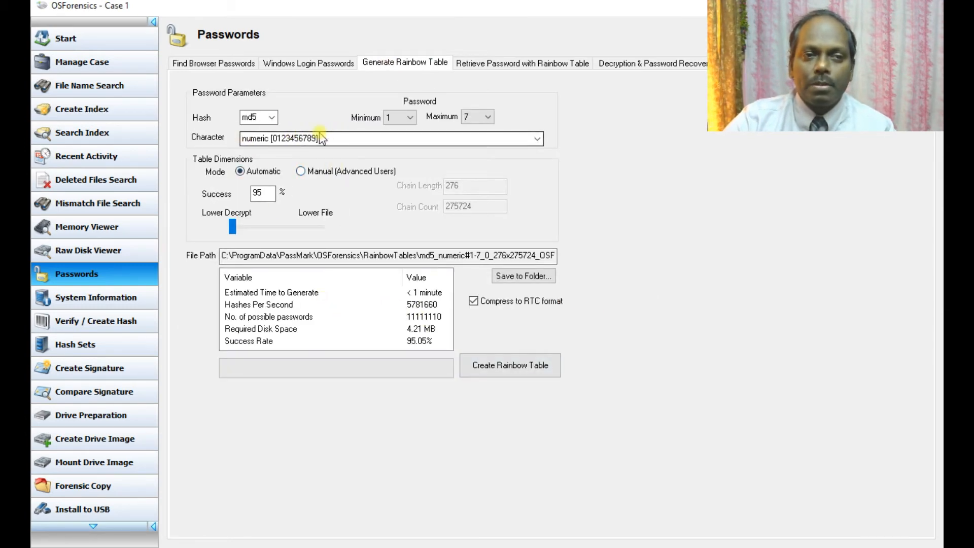
{"action": "left_click", "coordinate": [259, 118]}
{"action": "left_click", "coordinate": [259, 118]}
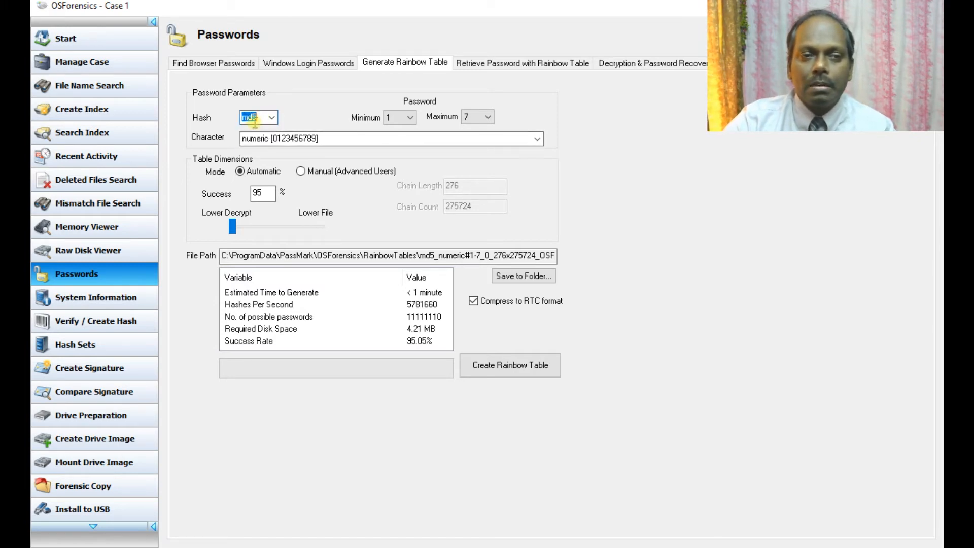
{"action": "left_click", "coordinate": [141, 293]}
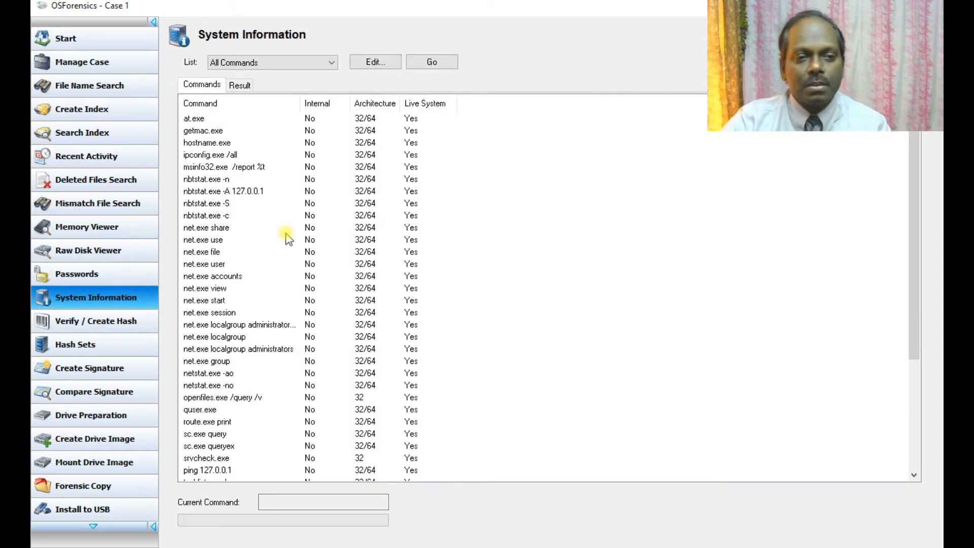
Step: Look over the All Commands list and its results view in System Information
{"action": "scroll", "coordinate": [341, 195], "scroll_direction": "down", "scroll_amount": 4}
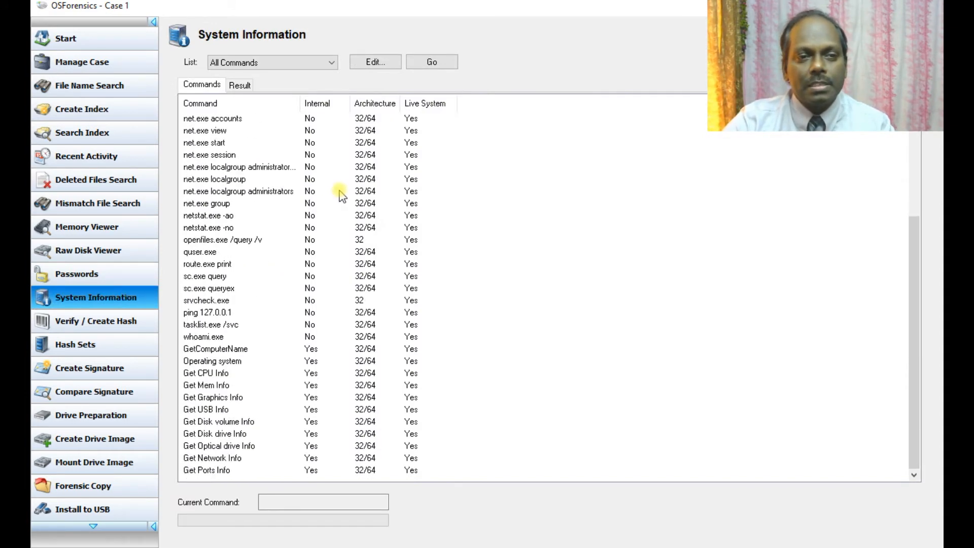
{"action": "scroll", "coordinate": [341, 195], "scroll_direction": "up", "scroll_amount": 4}
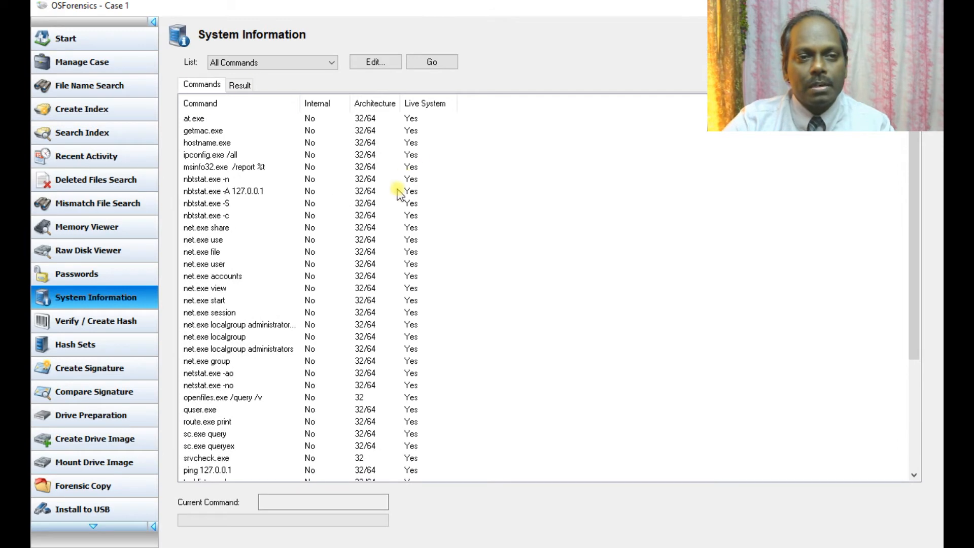
{"action": "scroll", "coordinate": [355, 203], "scroll_direction": "down", "scroll_amount": 2}
{"action": "scroll", "coordinate": [332, 213], "scroll_direction": "up", "scroll_amount": 2}
{"action": "left_click", "coordinate": [241, 87]}
{"action": "left_click", "coordinate": [197, 87]}
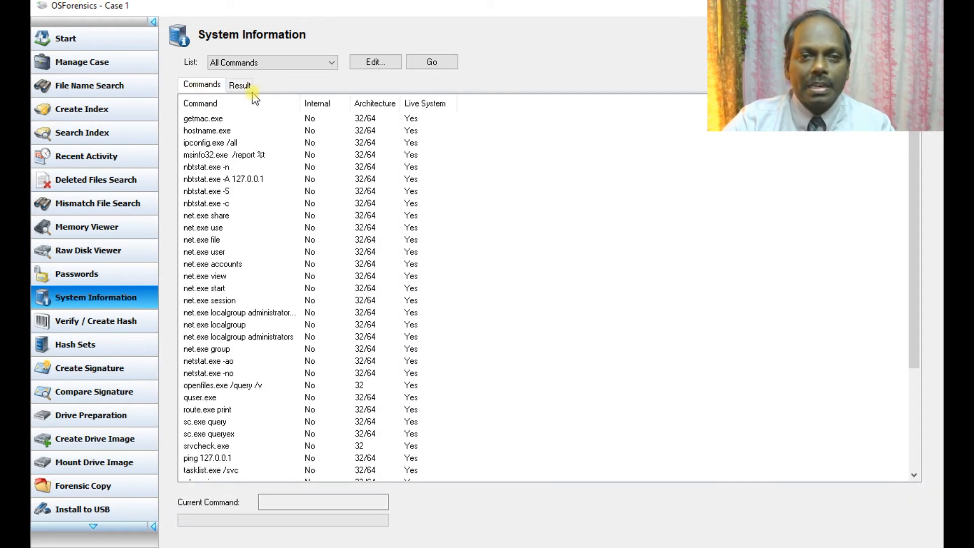
{"action": "scroll", "coordinate": [255, 220], "scroll_direction": "up", "scroll_amount": 1}
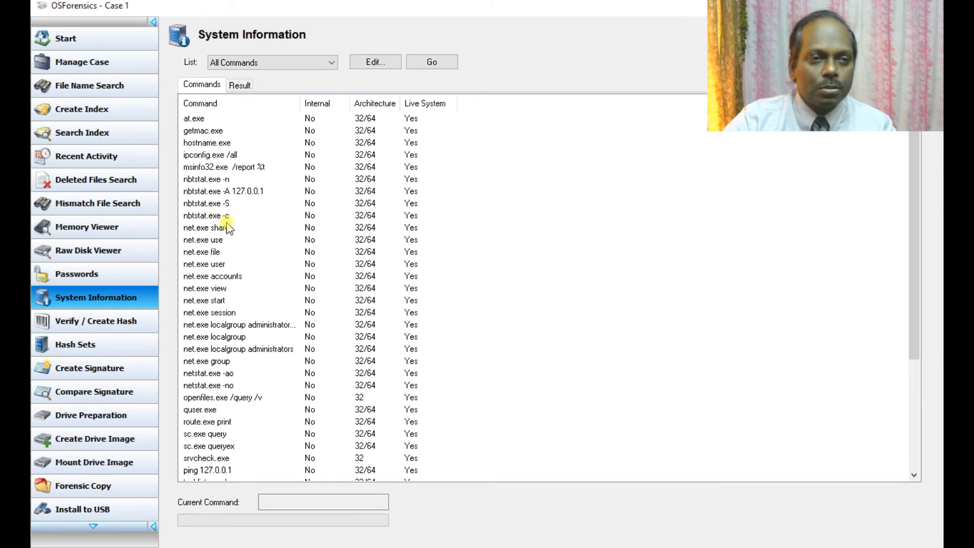
{"action": "scroll", "coordinate": [227, 227], "scroll_direction": "down", "scroll_amount": 5}
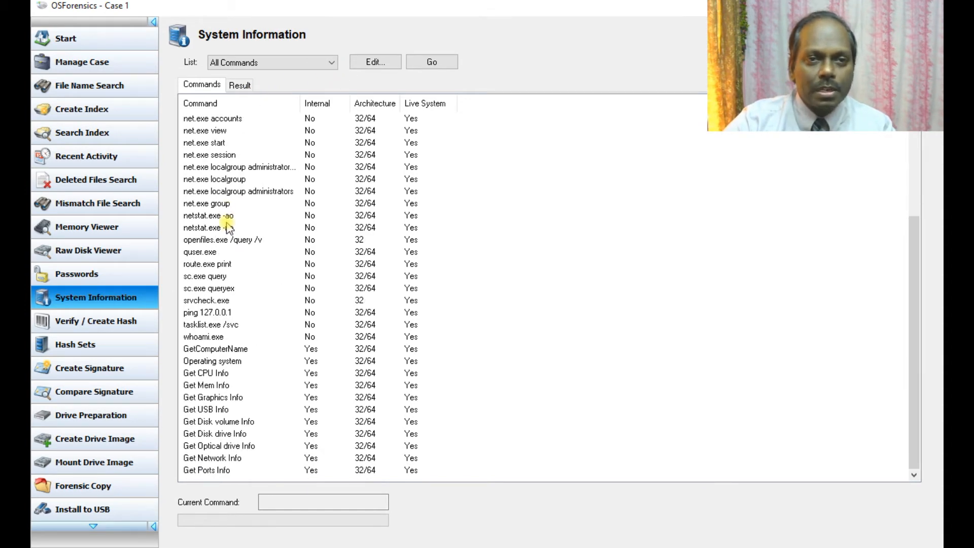
{"action": "scroll", "coordinate": [226, 227], "scroll_direction": "up", "scroll_amount": 5}
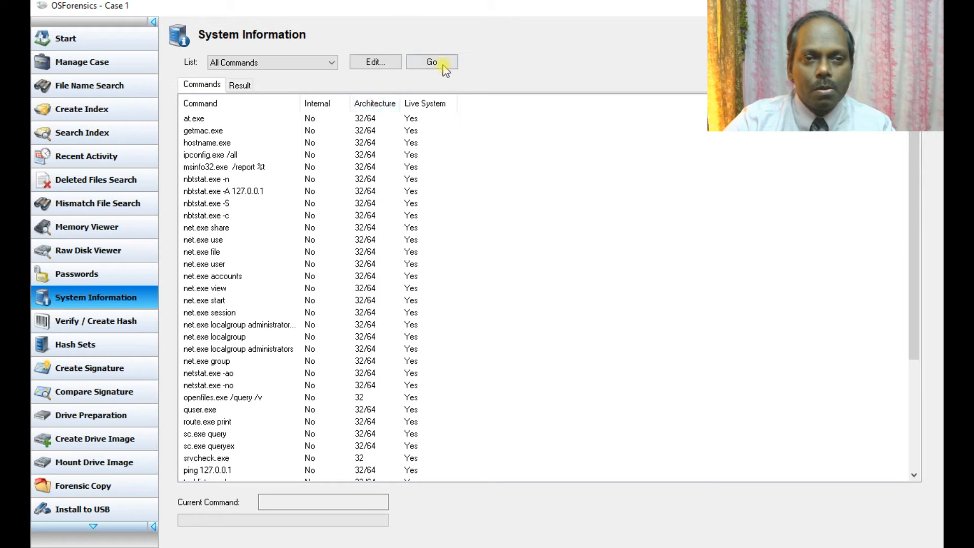
Step: Try the Basic Dos Commands set, then load Basic System Information's 12 commands
{"action": "left_click", "coordinate": [327, 62]}
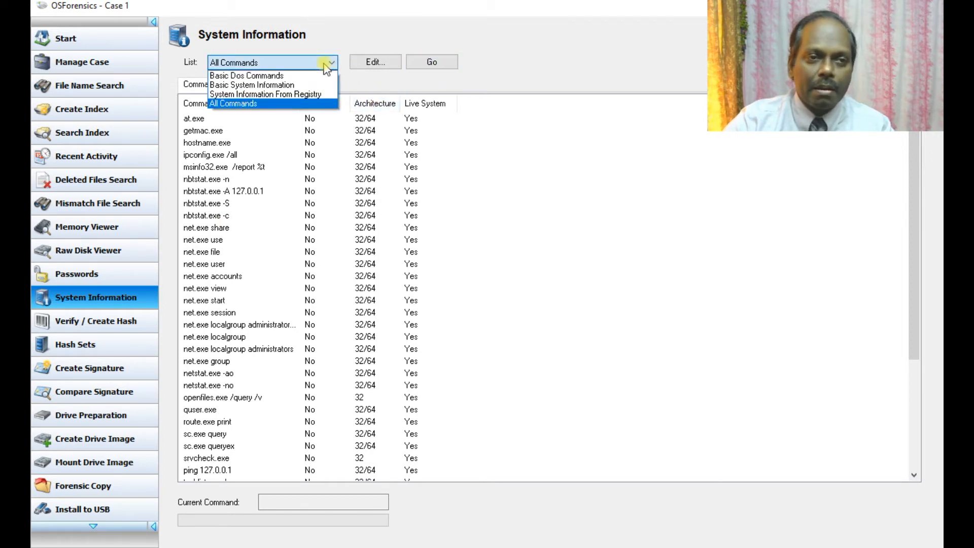
{"action": "left_click", "coordinate": [274, 76]}
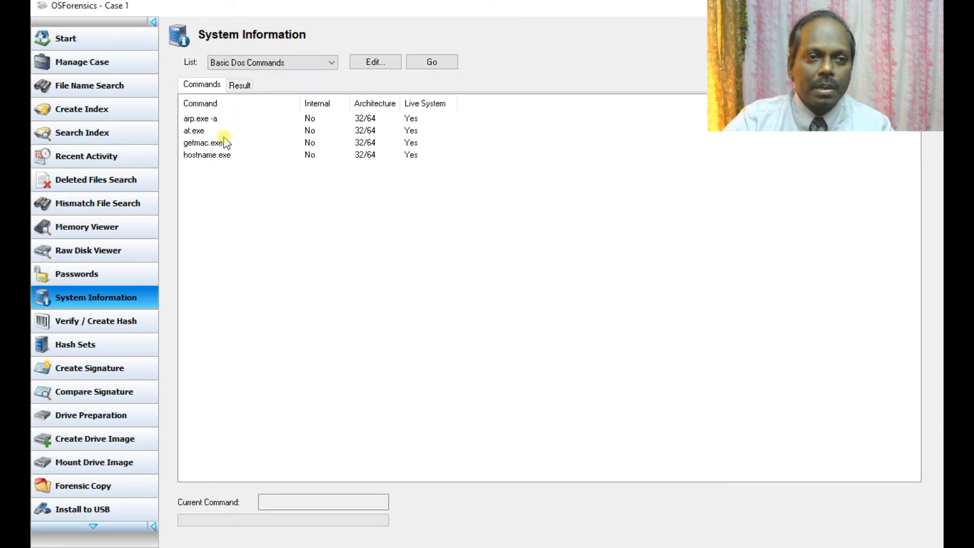
{"action": "left_click", "coordinate": [330, 63]}
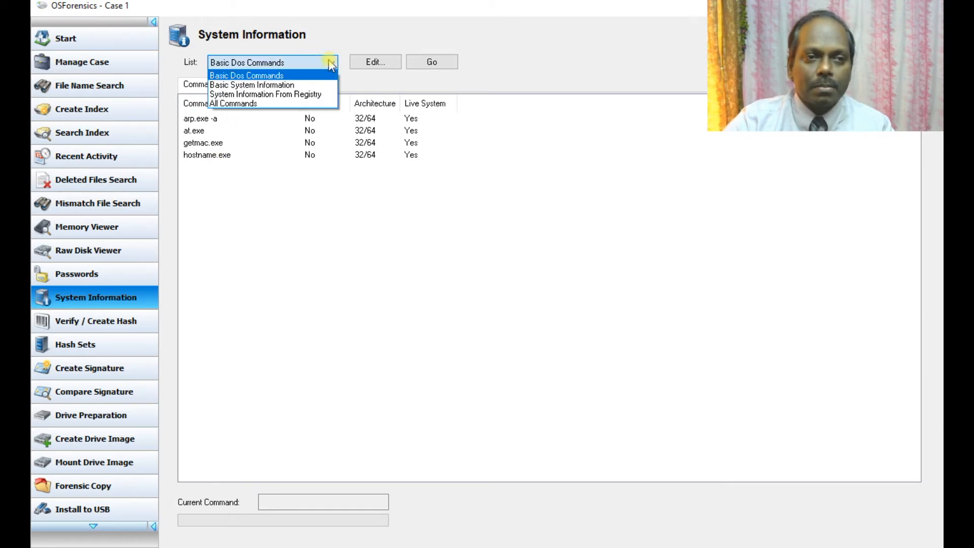
{"action": "left_click", "coordinate": [282, 84]}
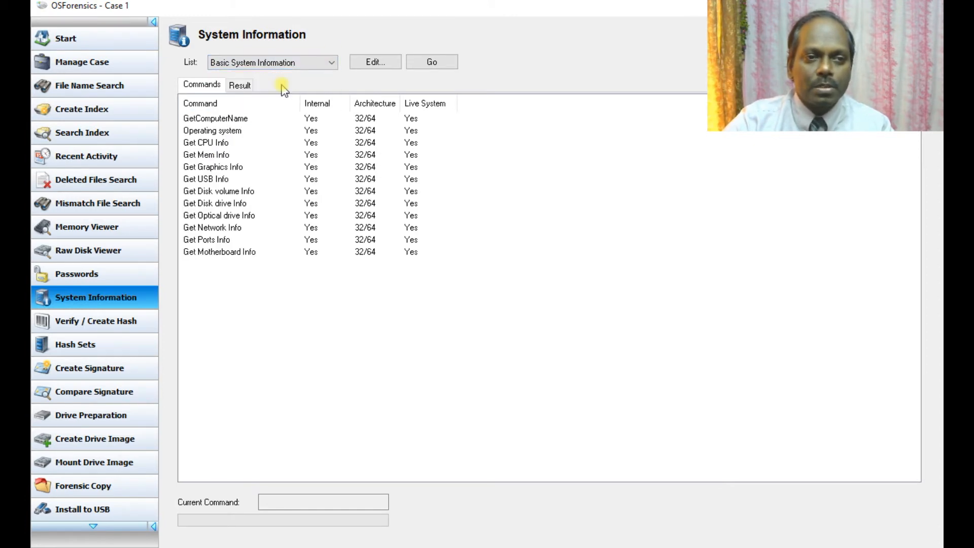
Step: Run the Basic System Information commands and scroll through the OS, CPU, memory, disk and motherboard report
{"action": "left_click", "coordinate": [425, 65]}
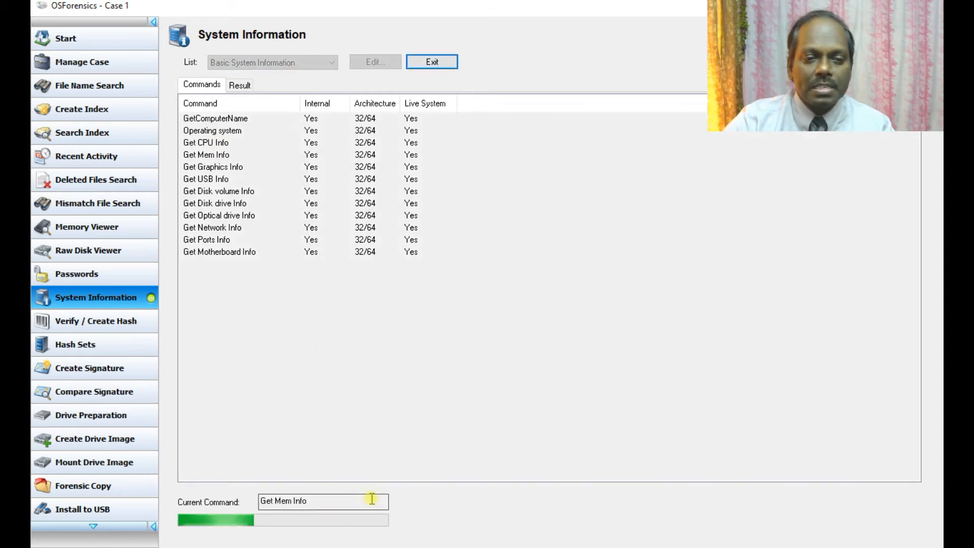
{"action": "left_click", "coordinate": [248, 86]}
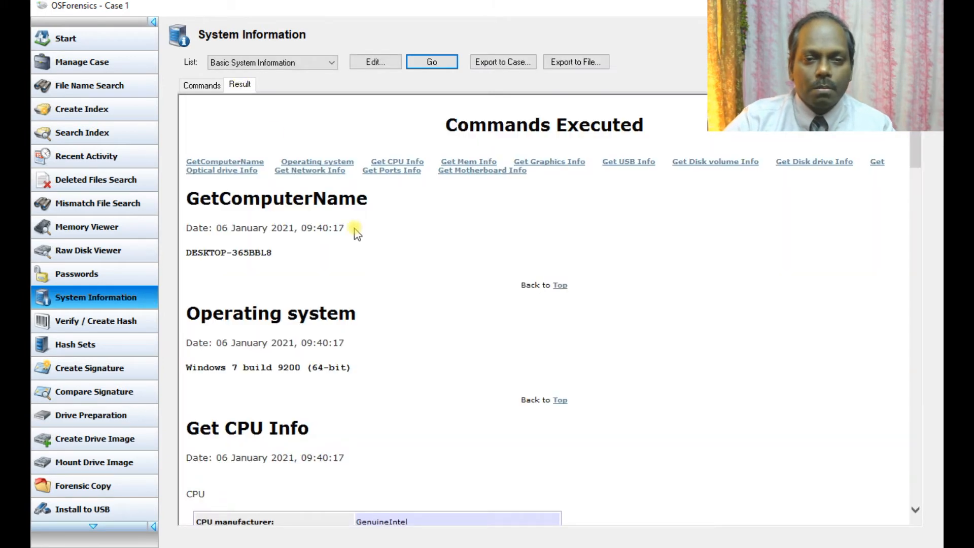
{"action": "scroll", "coordinate": [355, 234], "scroll_direction": "down", "scroll_amount": 5}
{"action": "scroll", "coordinate": [355, 238], "scroll_direction": "down", "scroll_amount": 15}
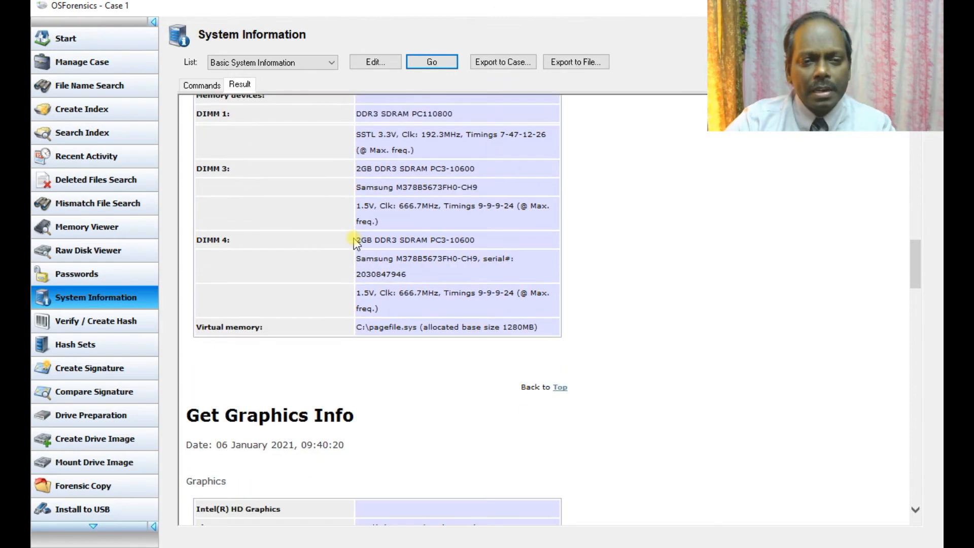
{"action": "scroll", "coordinate": [357, 244], "scroll_direction": "down", "scroll_amount": 6}
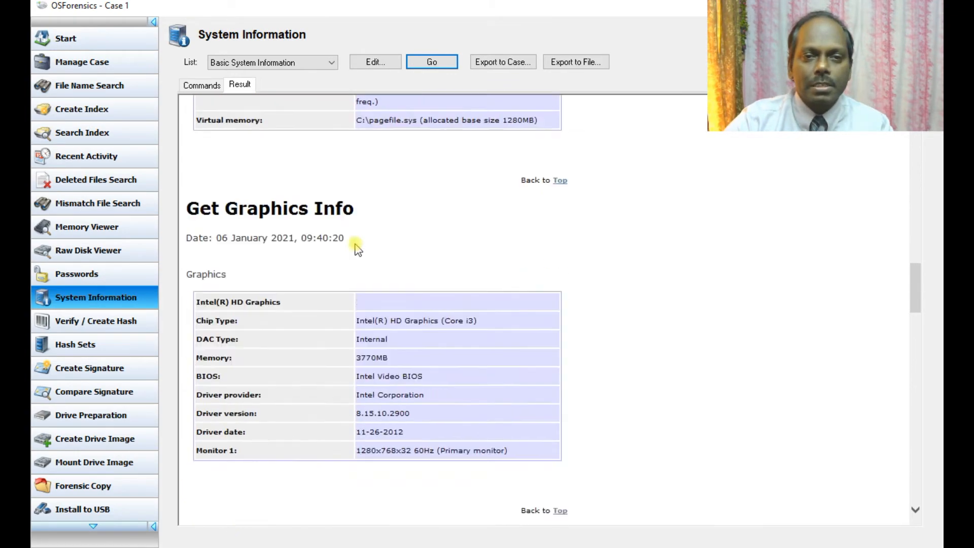
{"action": "scroll", "coordinate": [357, 247], "scroll_direction": "down", "scroll_amount": 20}
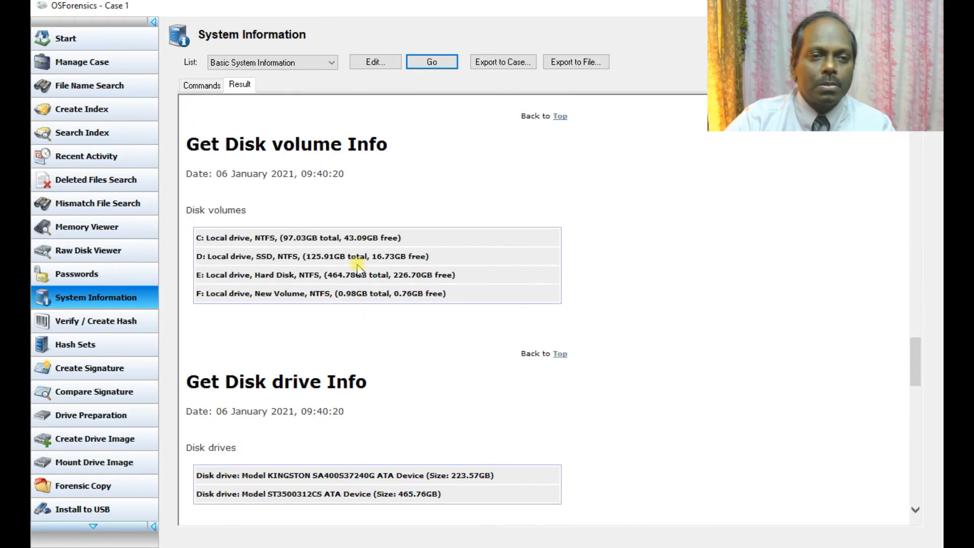
{"action": "scroll", "coordinate": [359, 269], "scroll_direction": "down", "scroll_amount": 5}
{"action": "scroll", "coordinate": [358, 266], "scroll_direction": "up", "scroll_amount": 9}
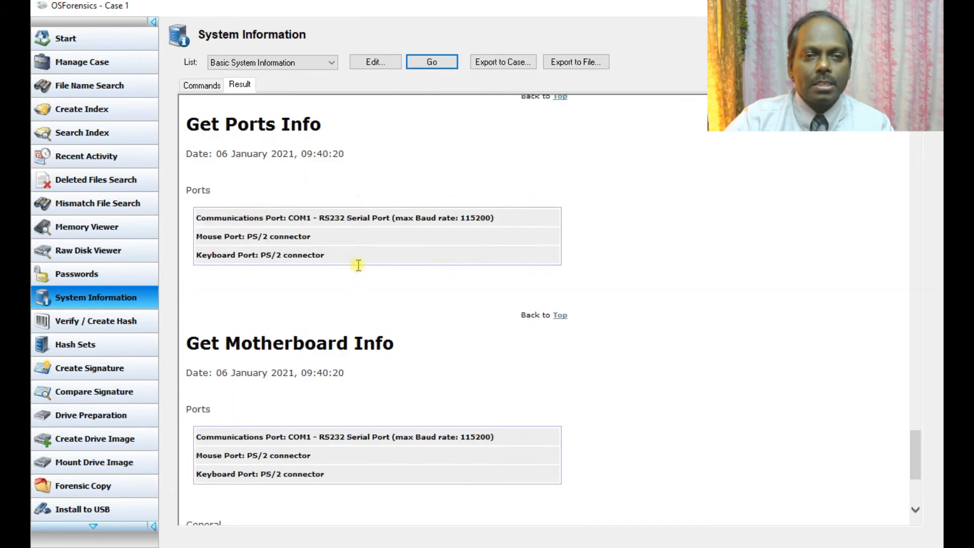
{"action": "scroll", "coordinate": [358, 265], "scroll_direction": "down", "scroll_amount": 7}
{"action": "scroll", "coordinate": [358, 265], "scroll_direction": "down", "scroll_amount": 2}
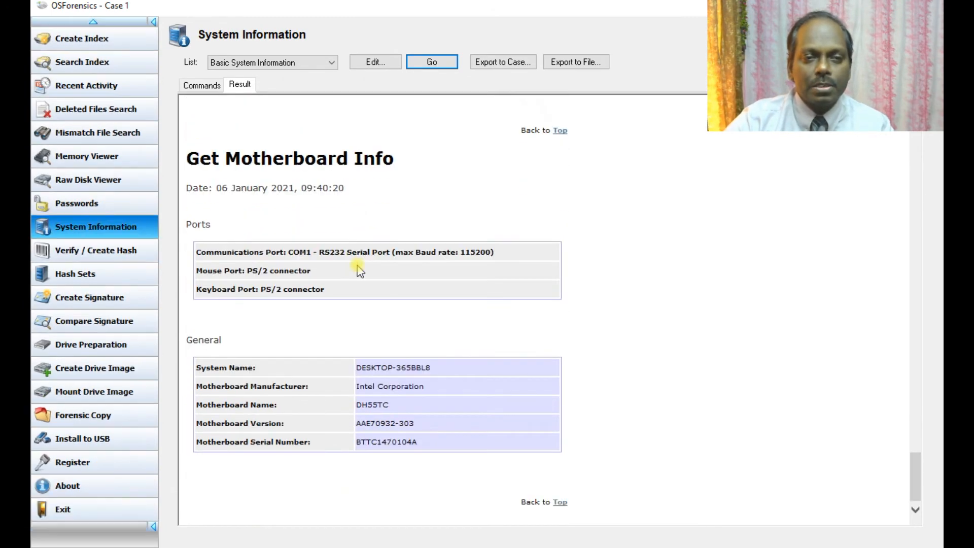
{"action": "scroll", "coordinate": [359, 266], "scroll_direction": "up", "scroll_amount": 17}
{"action": "scroll", "coordinate": [358, 268], "scroll_direction": "up", "scroll_amount": 15}
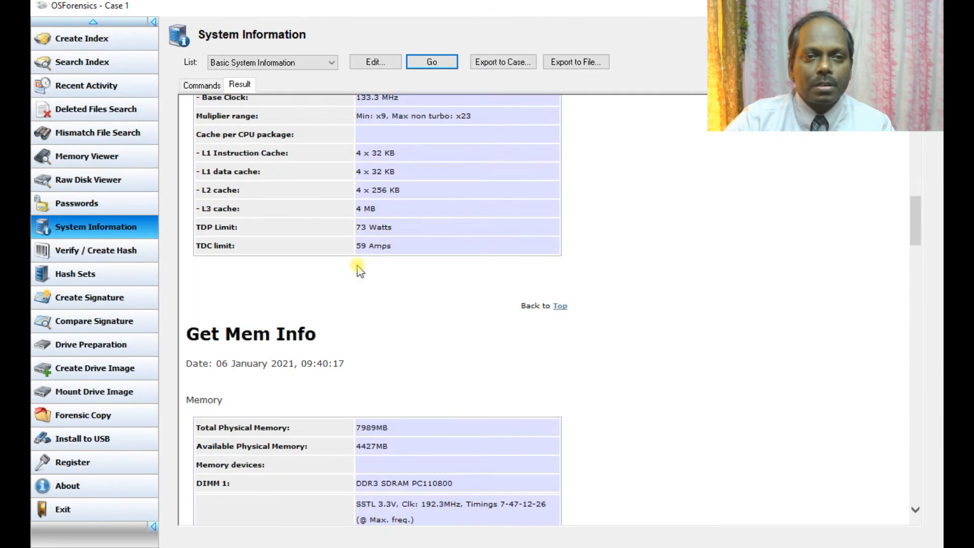
Step: Switch to the System Information From Registry command set and view its commands
{"action": "left_click", "coordinate": [337, 67]}
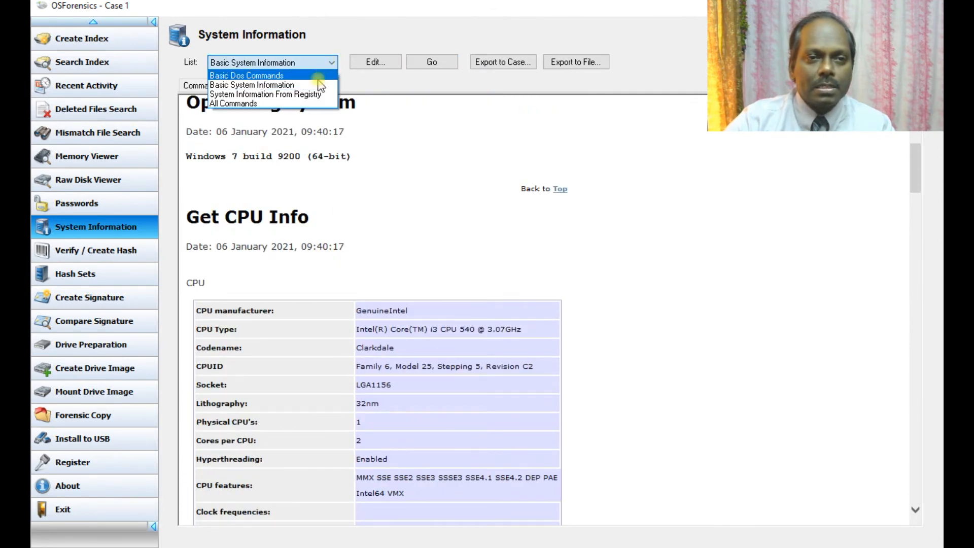
{"action": "left_click", "coordinate": [310, 96]}
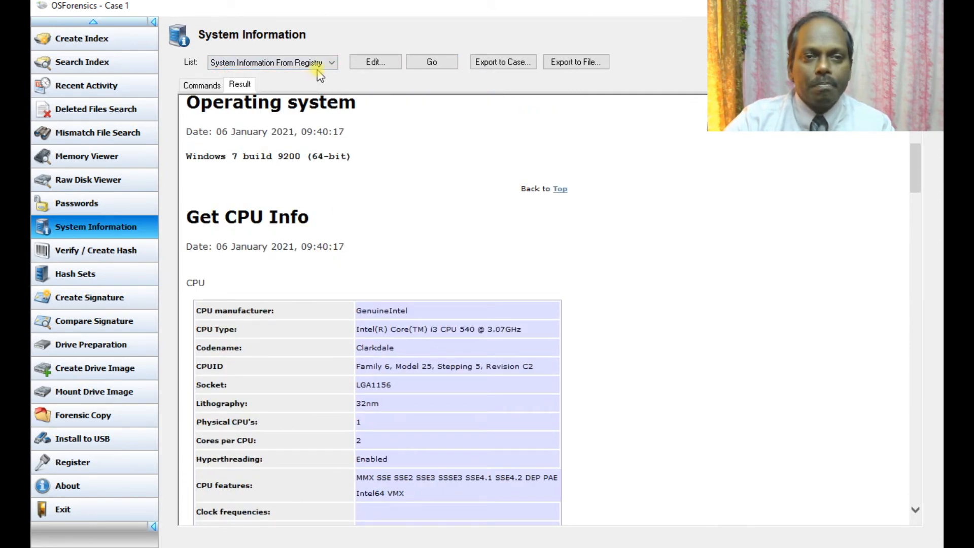
{"action": "scroll", "coordinate": [325, 127], "scroll_direction": "up", "scroll_amount": 5}
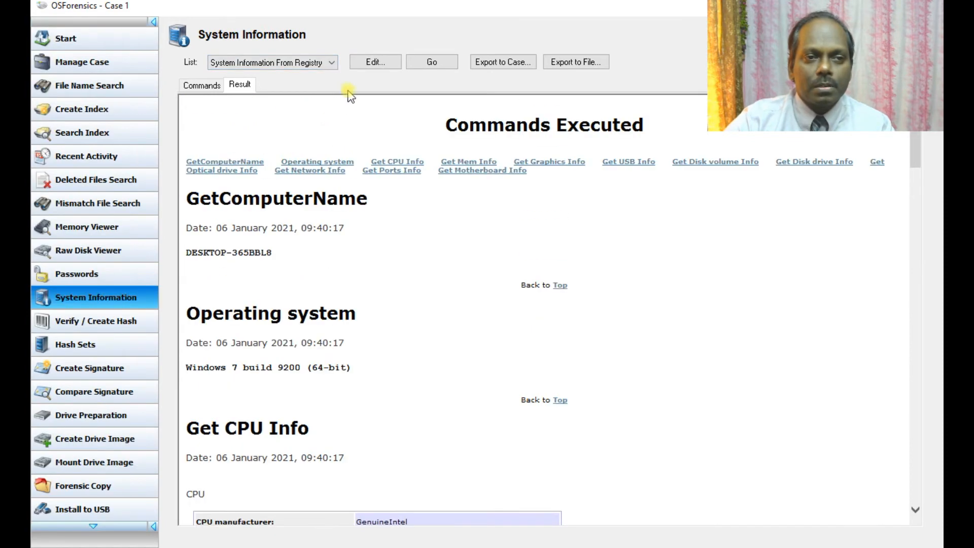
{"action": "left_click", "coordinate": [202, 85]}
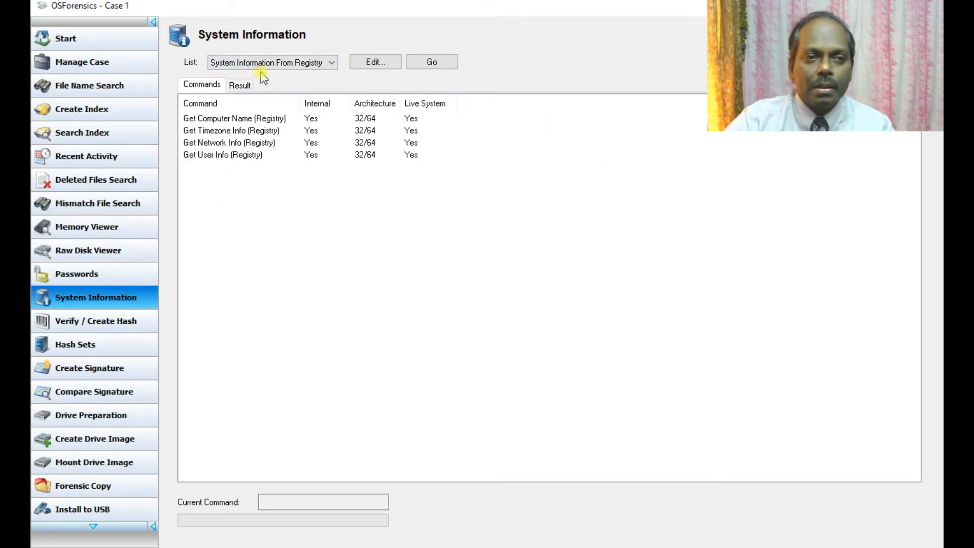
Step: Select the All Commands set and run it
{"action": "left_click", "coordinate": [279, 61]}
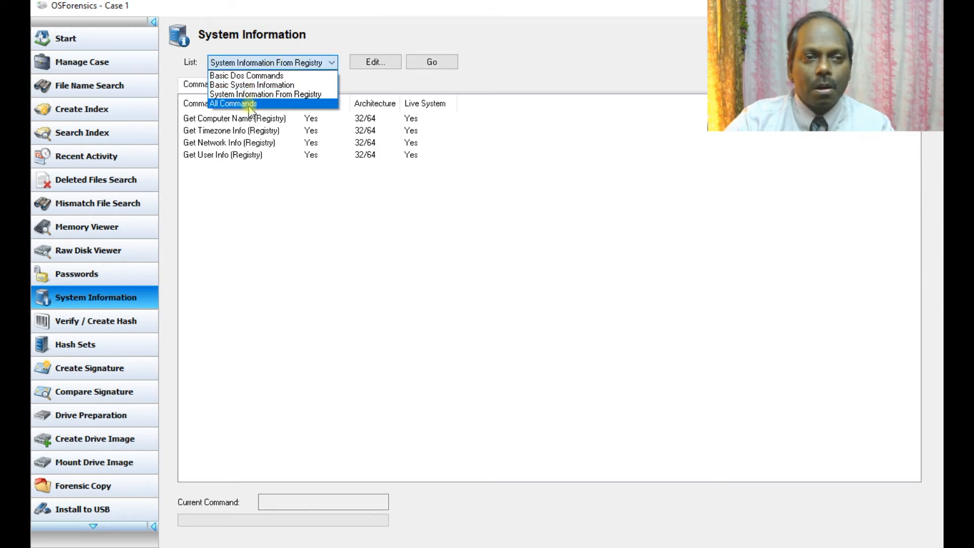
{"action": "left_click", "coordinate": [250, 104]}
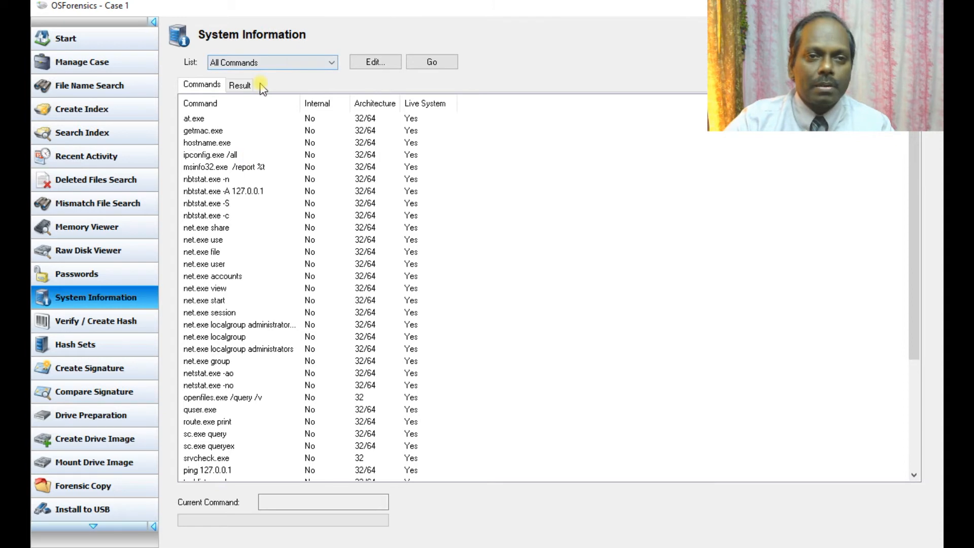
{"action": "left_click", "coordinate": [437, 62]}
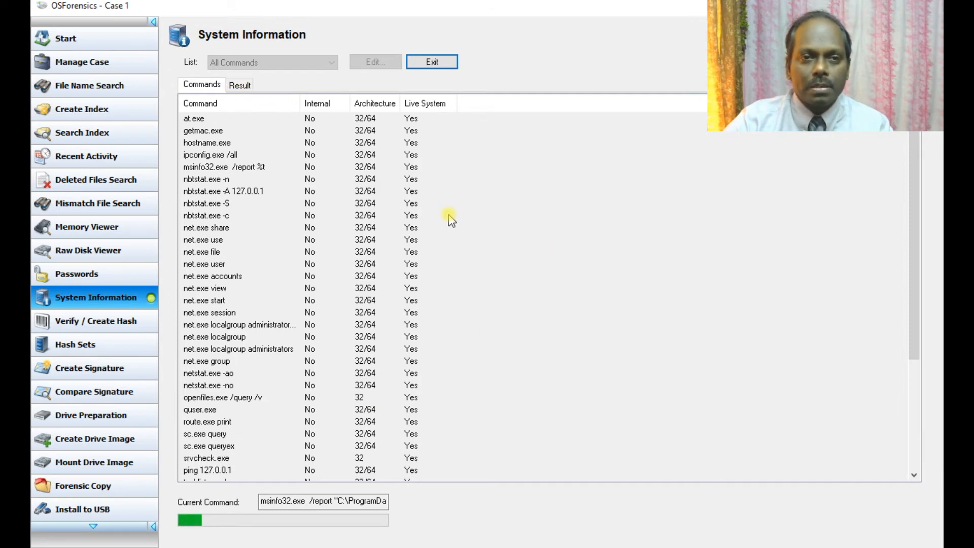
Step: Review the Commands Executed report with at.exe, getmac.exe, hostname.exe and ipconfig /all output
{"action": "left_click", "coordinate": [432, 62]}
{"action": "scroll", "coordinate": [386, 246], "scroll_direction": "down", "scroll_amount": 1}
{"action": "scroll", "coordinate": [386, 246], "scroll_direction": "down", "scroll_amount": 3}
{"action": "scroll", "coordinate": [385, 246], "scroll_direction": "up", "scroll_amount": 3}
{"action": "scroll", "coordinate": [385, 246], "scroll_direction": "down", "scroll_amount": 10}
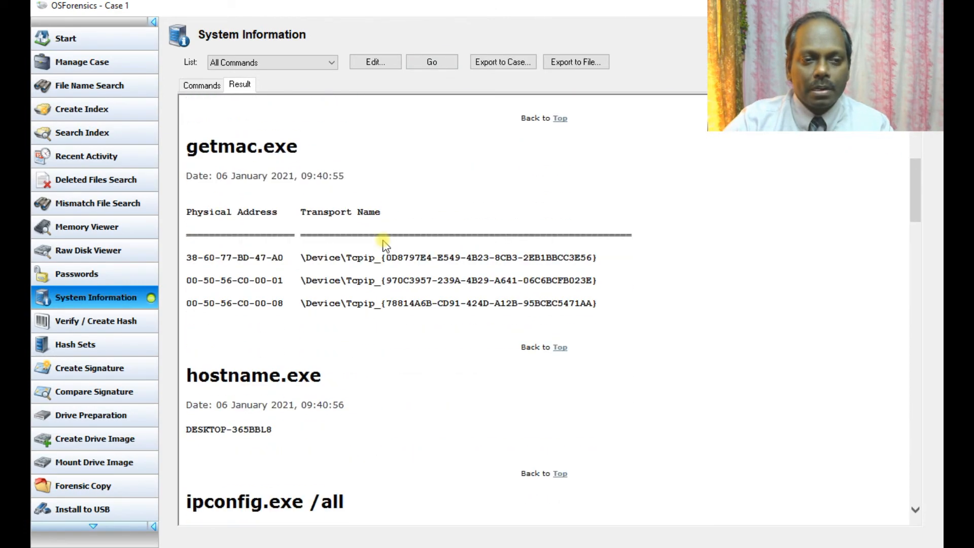
{"action": "scroll", "coordinate": [373, 224], "scroll_direction": "down", "scroll_amount": 6}
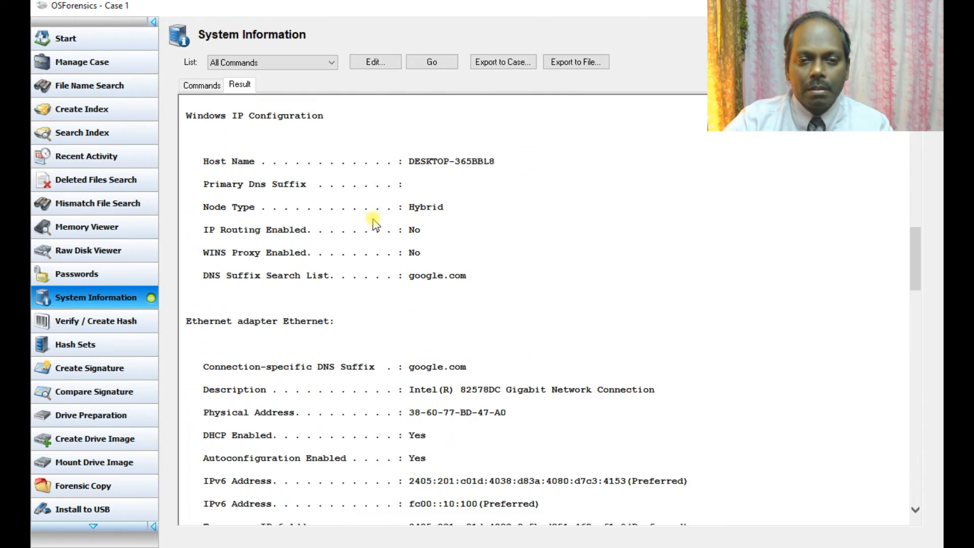
{"action": "scroll", "coordinate": [374, 220], "scroll_direction": "down", "scroll_amount": 2}
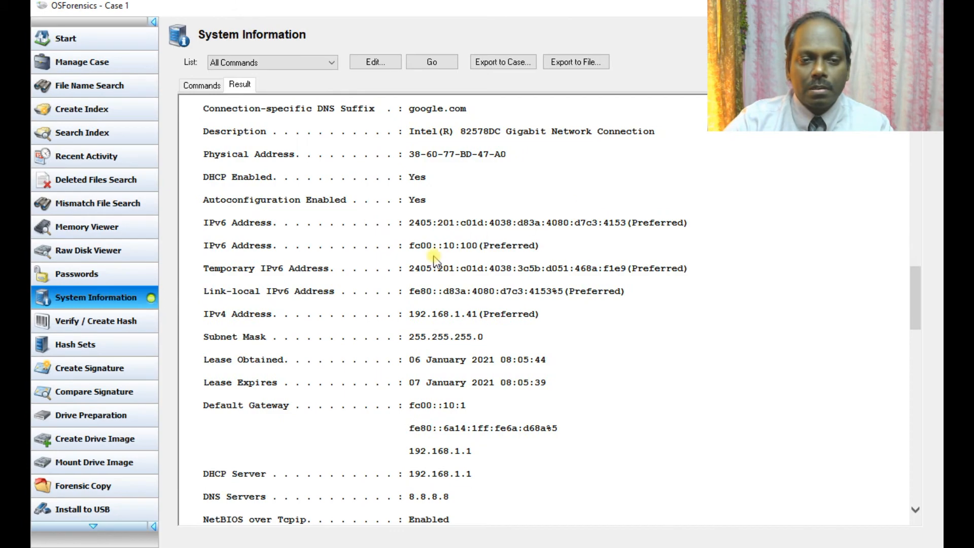
{"action": "scroll", "coordinate": [443, 253], "scroll_direction": "down", "scroll_amount": 8}
{"action": "scroll", "coordinate": [450, 260], "scroll_direction": "down", "scroll_amount": 12}
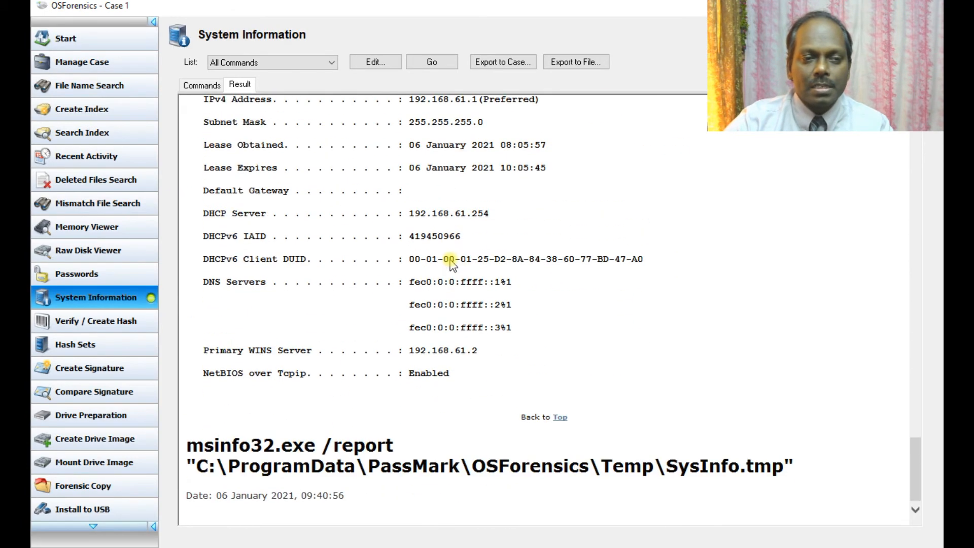
{"action": "scroll", "coordinate": [451, 260], "scroll_direction": "up", "scroll_amount": 5}
{"action": "scroll", "coordinate": [451, 260], "scroll_direction": "up", "scroll_amount": 15}
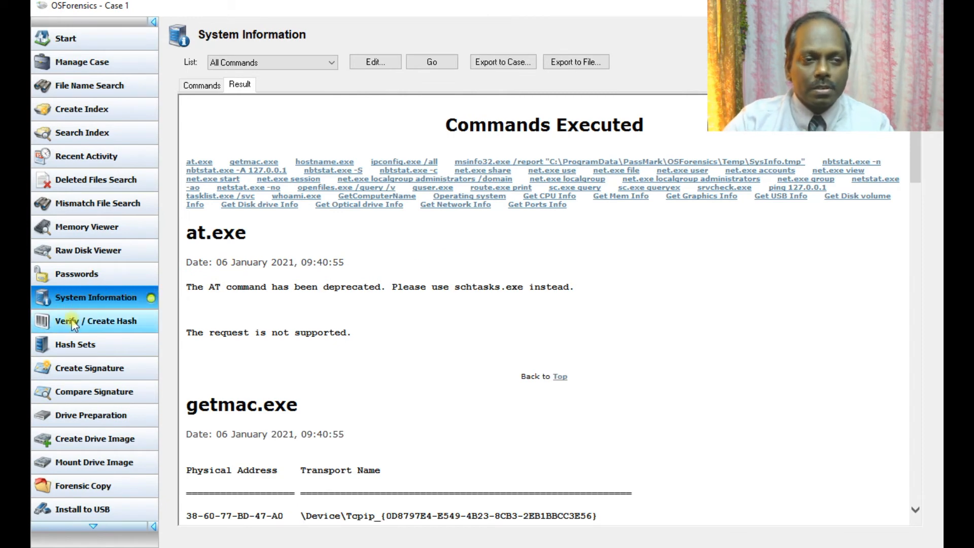
Step: In the Verify / Create Hash tool, select E:\training.ppk as the file to hash
{"action": "left_click", "coordinate": [111, 323]}
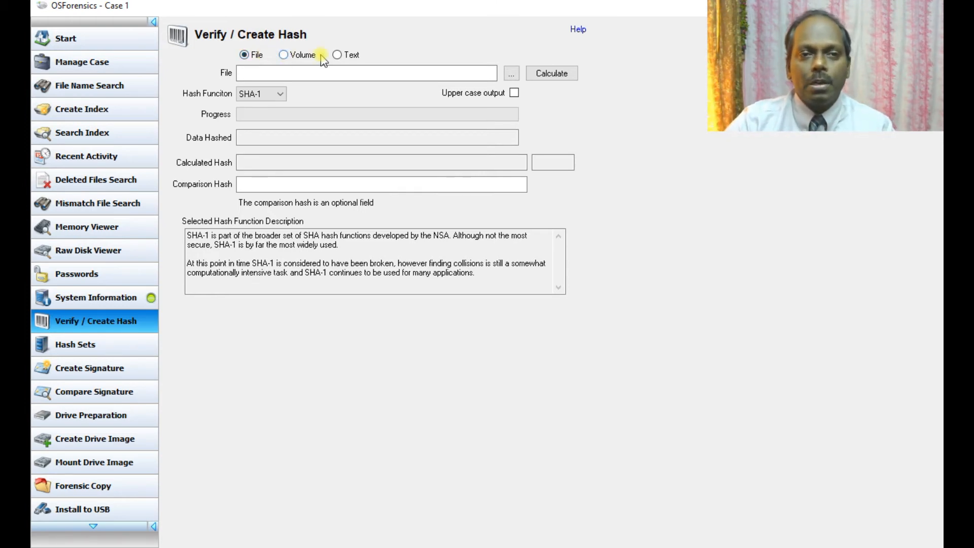
{"action": "left_click", "coordinate": [511, 75]}
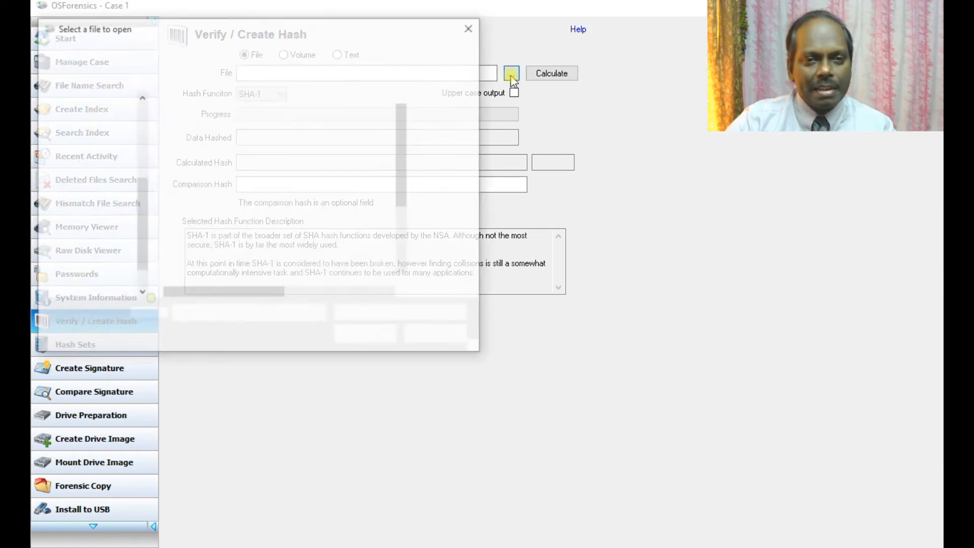
{"action": "scroll", "coordinate": [244, 220], "scroll_direction": "down", "scroll_amount": 2}
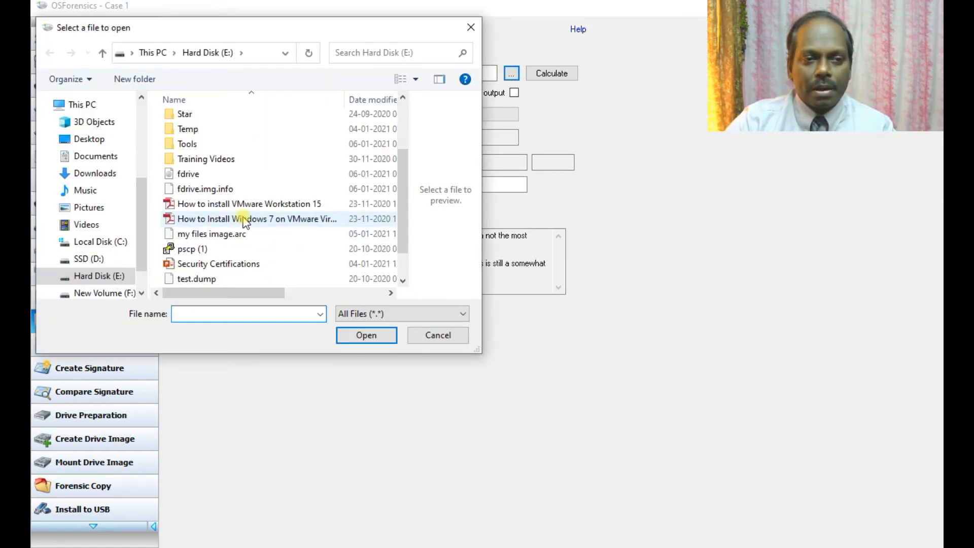
{"action": "scroll", "coordinate": [246, 276], "scroll_direction": "down", "scroll_amount": 1}
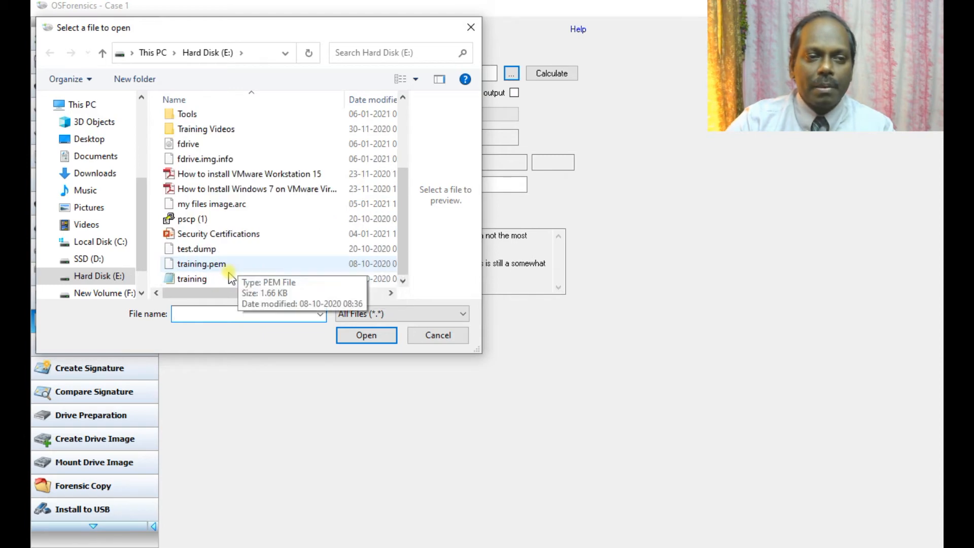
{"action": "left_click", "coordinate": [203, 279]}
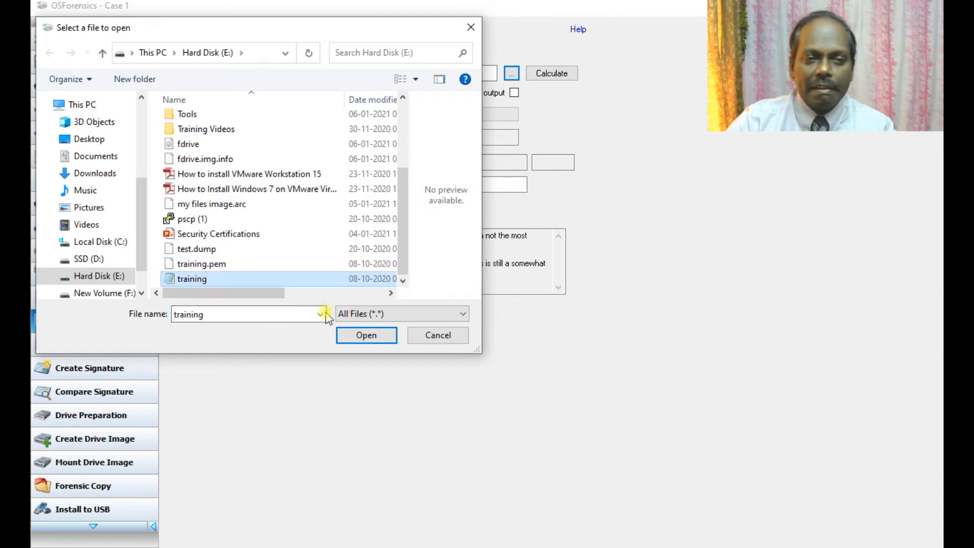
{"action": "left_click", "coordinate": [369, 341]}
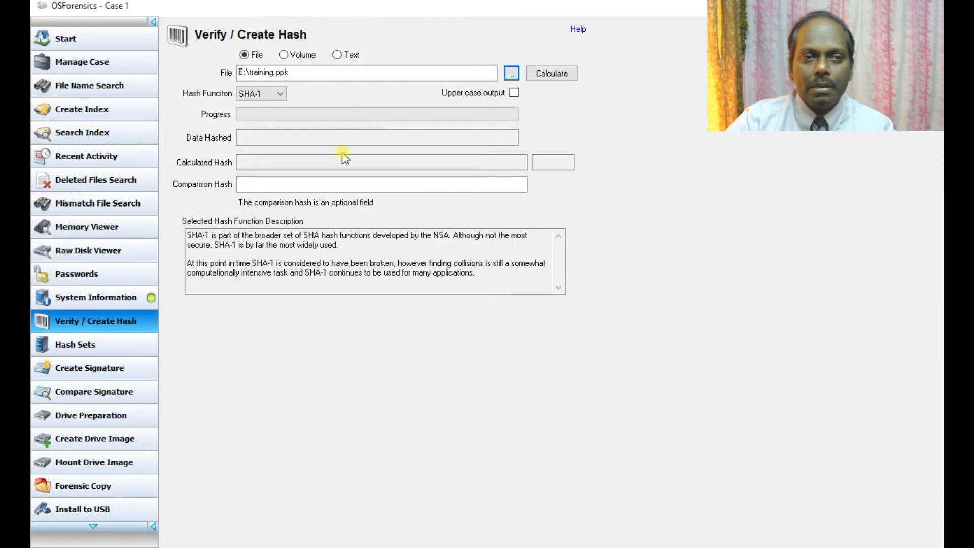
Step: Calculate the file's MD5 hash, then switch to Volume mode and list the drives
{"action": "left_click", "coordinate": [271, 96]}
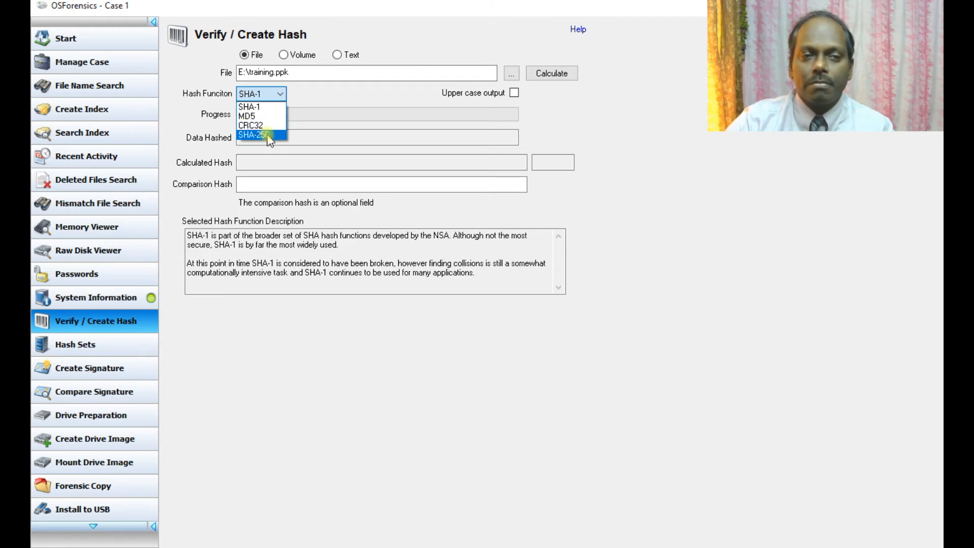
{"action": "left_click", "coordinate": [253, 116]}
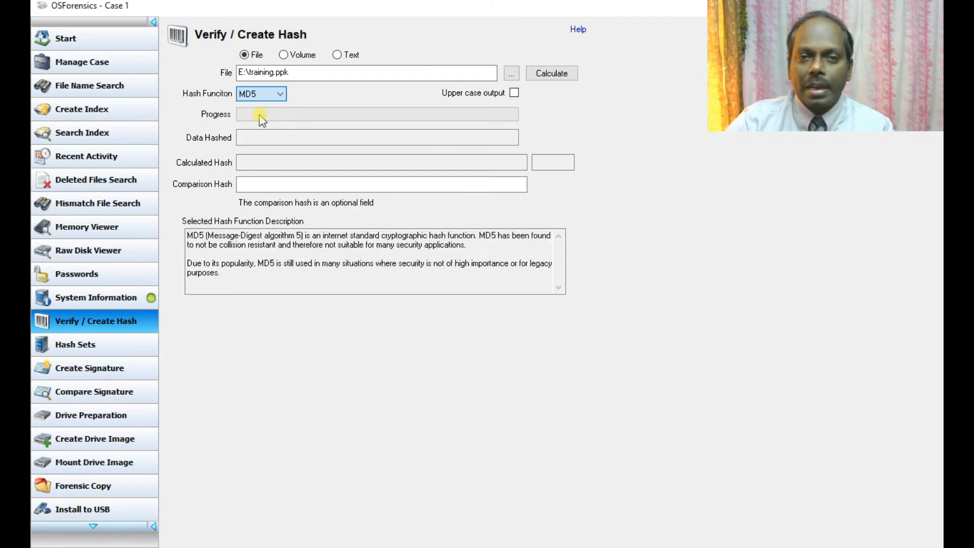
{"action": "left_click", "coordinate": [552, 74]}
{"action": "double_click", "coordinate": [324, 161]}
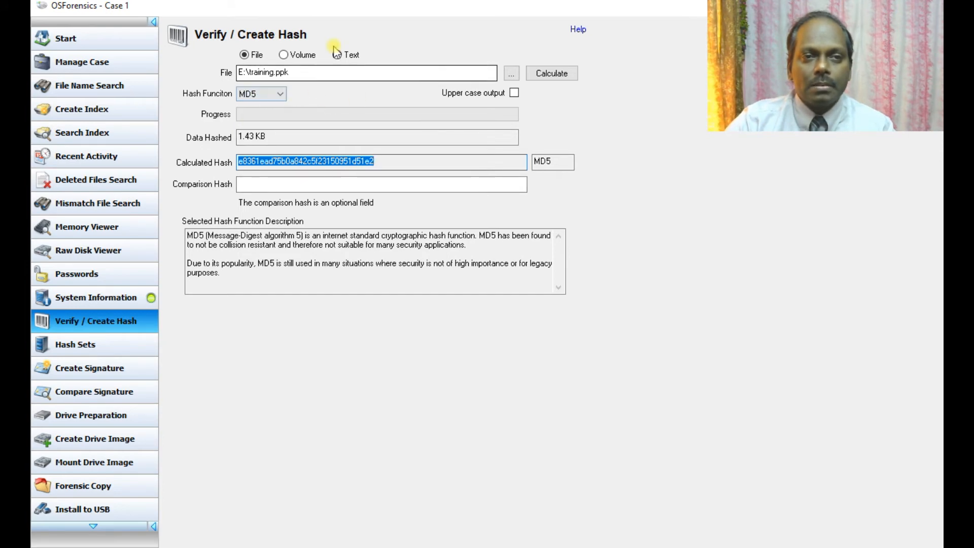
{"action": "left_click", "coordinate": [294, 56]}
{"action": "left_click", "coordinate": [424, 76]}
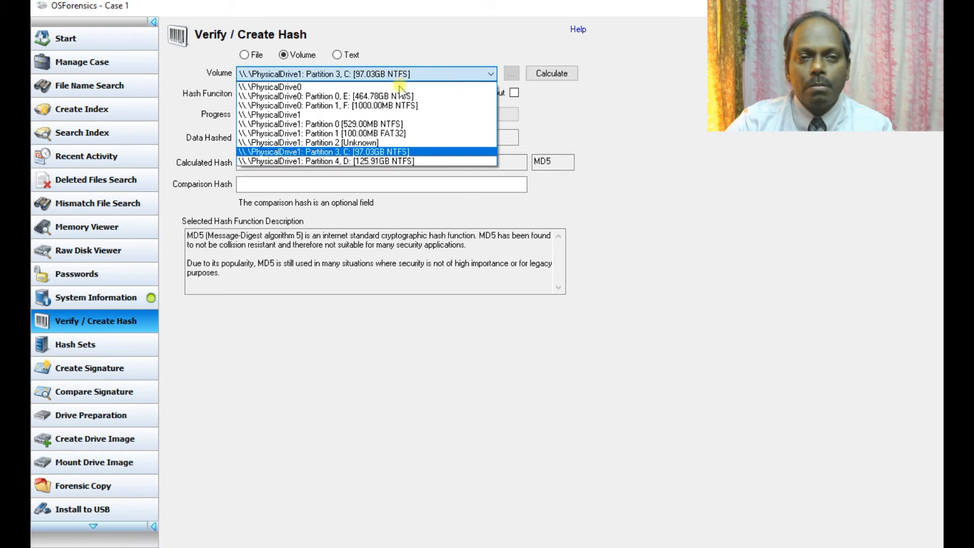
Step: Hash the 1000 MB F: partition with MD5, then go to the Hash Sets page
{"action": "left_click", "coordinate": [387, 105]}
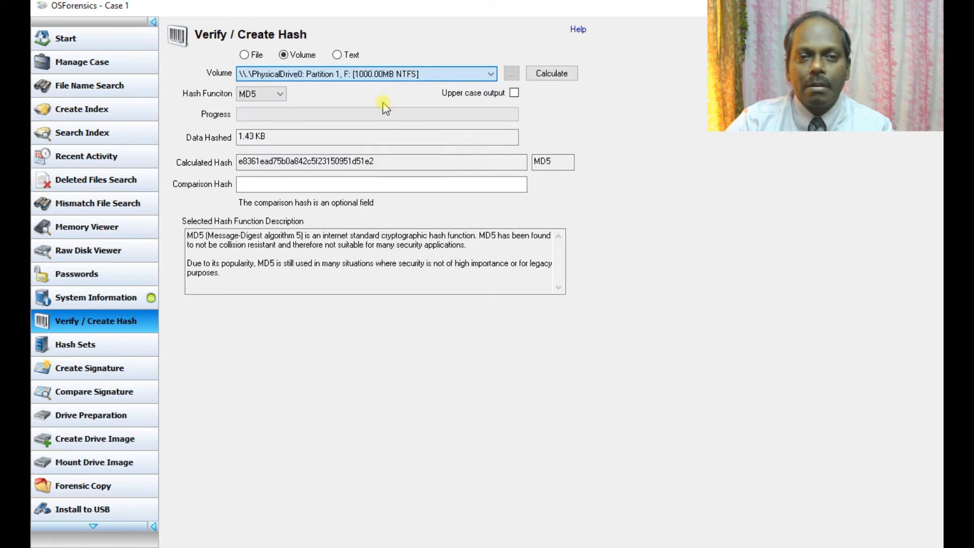
{"action": "left_click", "coordinate": [544, 75]}
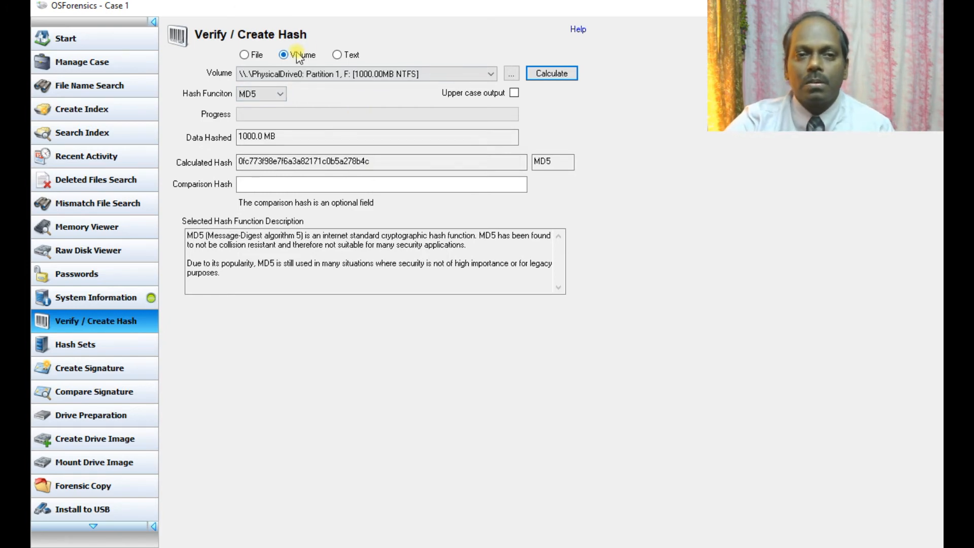
{"action": "left_click", "coordinate": [340, 55]}
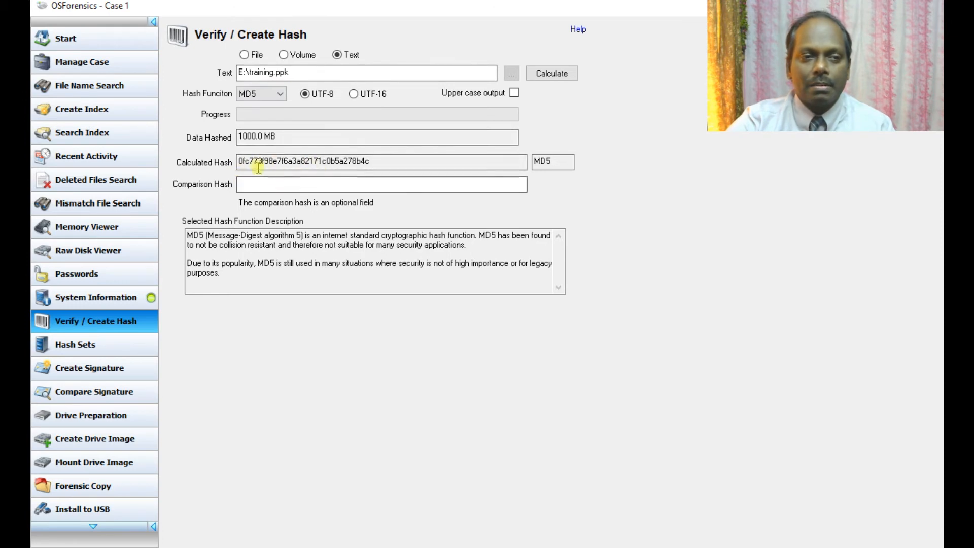
{"action": "left_click", "coordinate": [88, 349]}
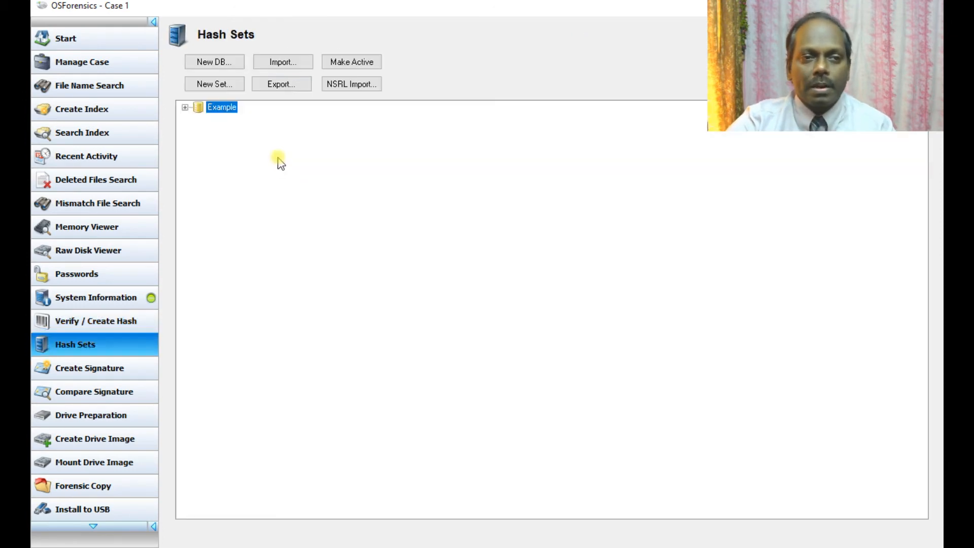
Step: Create the STAR hash database and start a new hash set with an Operating System product type
{"action": "left_click", "coordinate": [205, 63]}
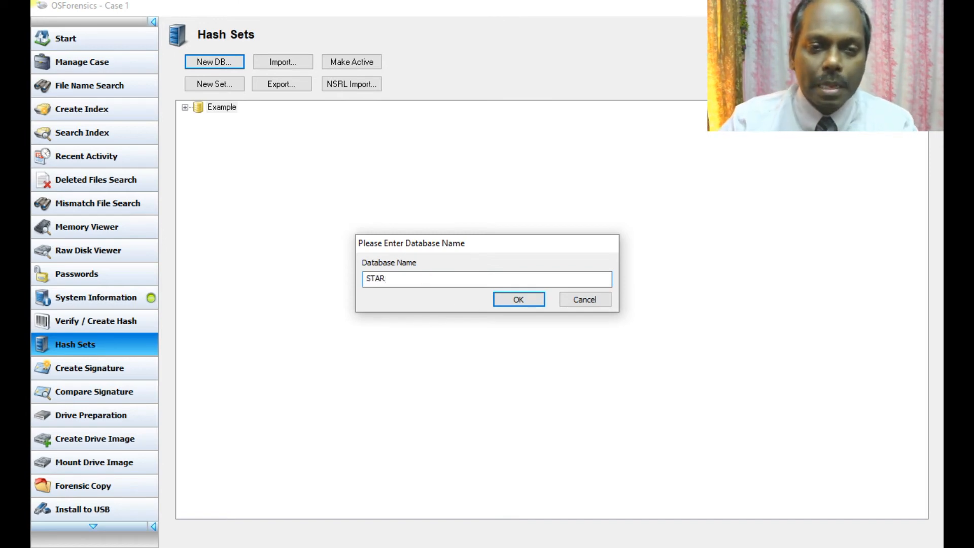
{"action": "left_click", "coordinate": [518, 299]}
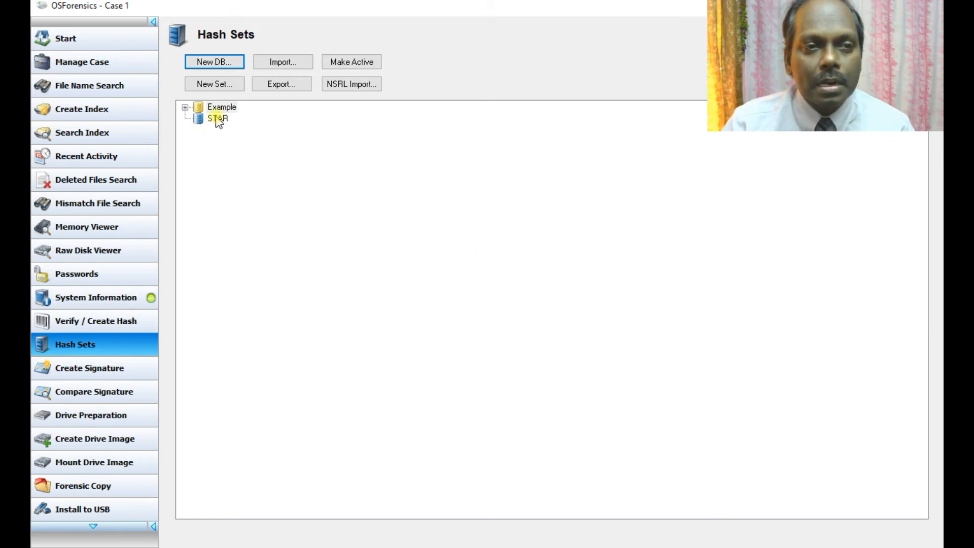
{"action": "left_click", "coordinate": [219, 84]}
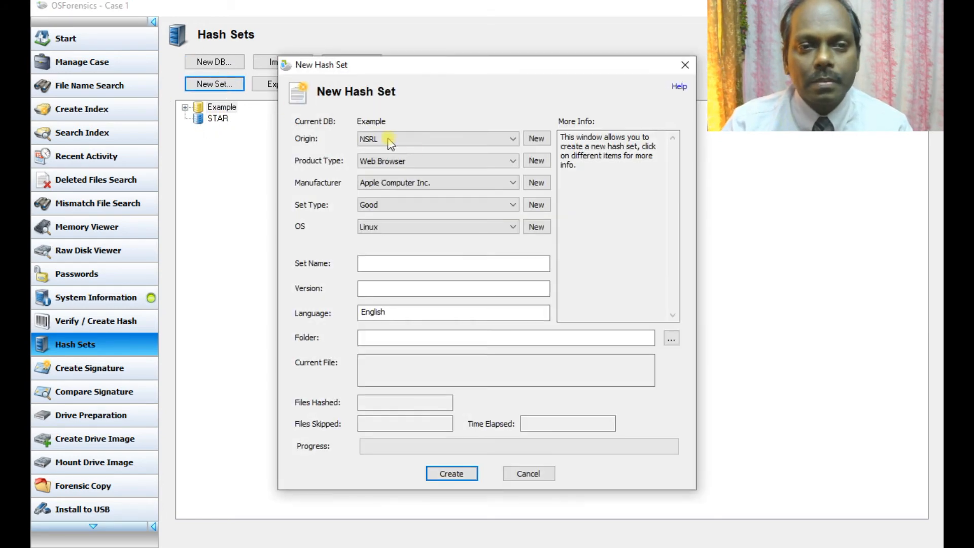
{"action": "left_click", "coordinate": [384, 138]}
{"action": "left_click", "coordinate": [384, 138]}
{"action": "left_click", "coordinate": [397, 162]}
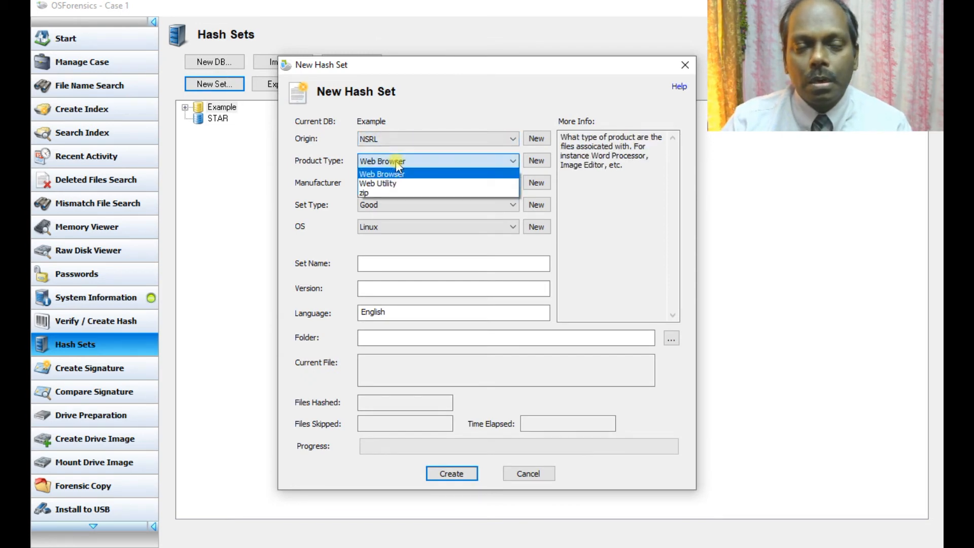
{"action": "left_click", "coordinate": [396, 162]}
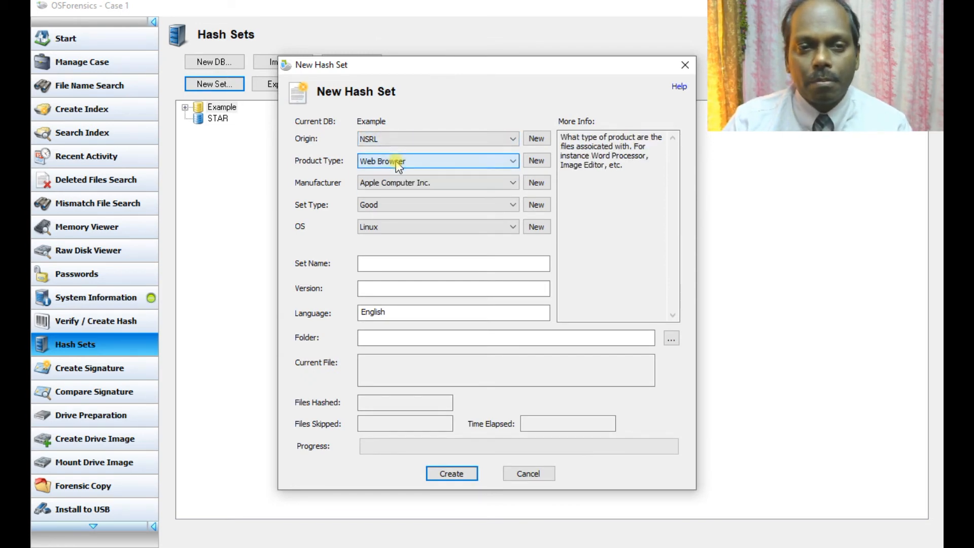
{"action": "left_click", "coordinate": [537, 162]}
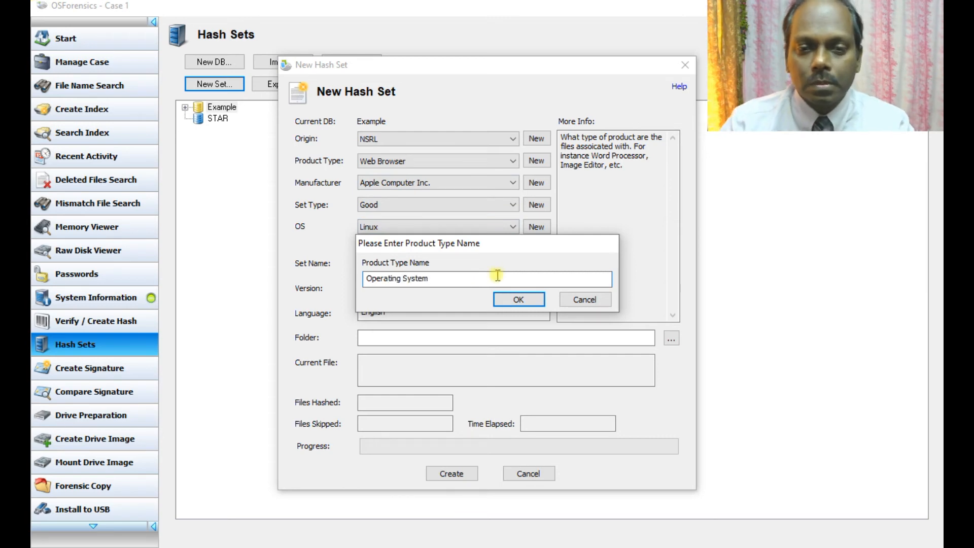
{"action": "left_click", "coordinate": [518, 299]}
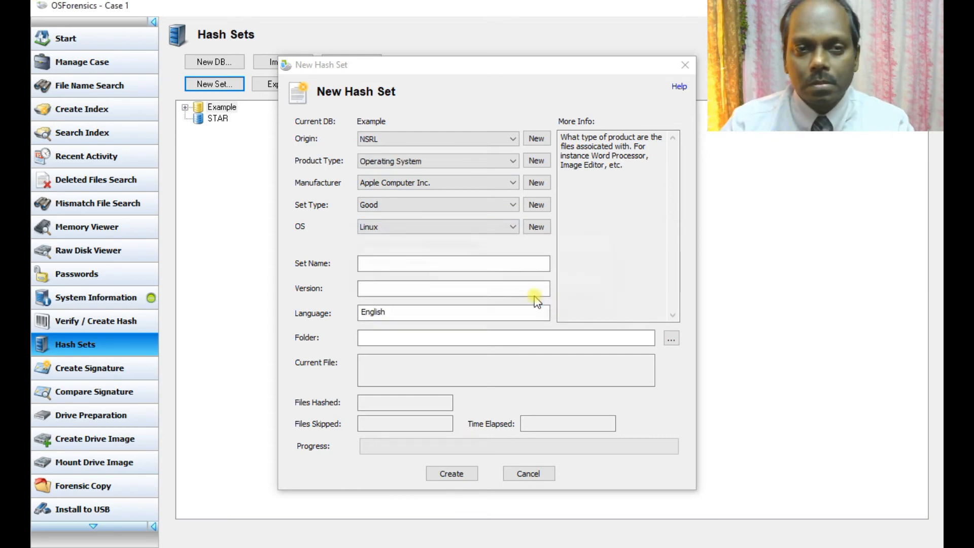
Step: Set manufacturer Microsoft, type Good, OS Windows, name Testing and version standard
{"action": "left_click", "coordinate": [409, 184]}
{"action": "left_click", "coordinate": [389, 216]}
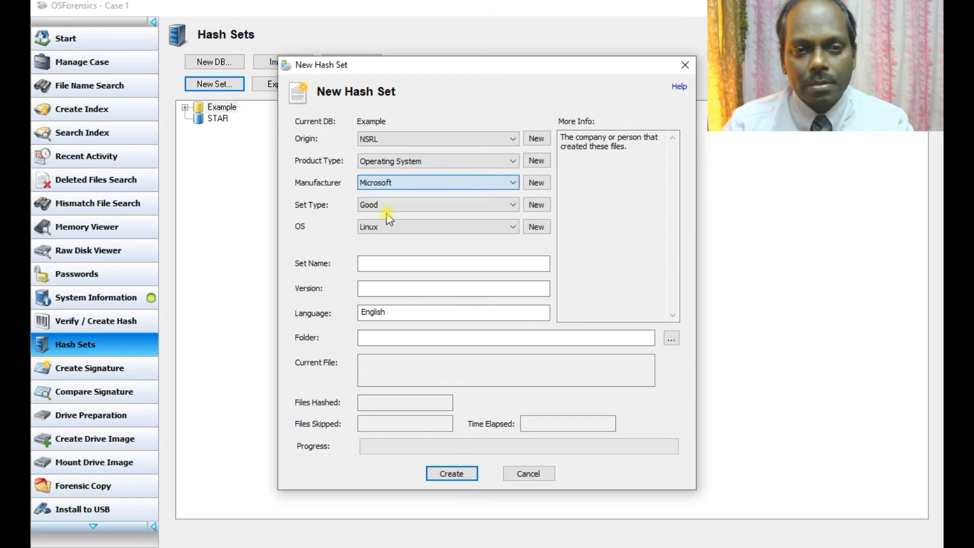
{"action": "left_click", "coordinate": [388, 206]}
{"action": "left_click", "coordinate": [388, 206]}
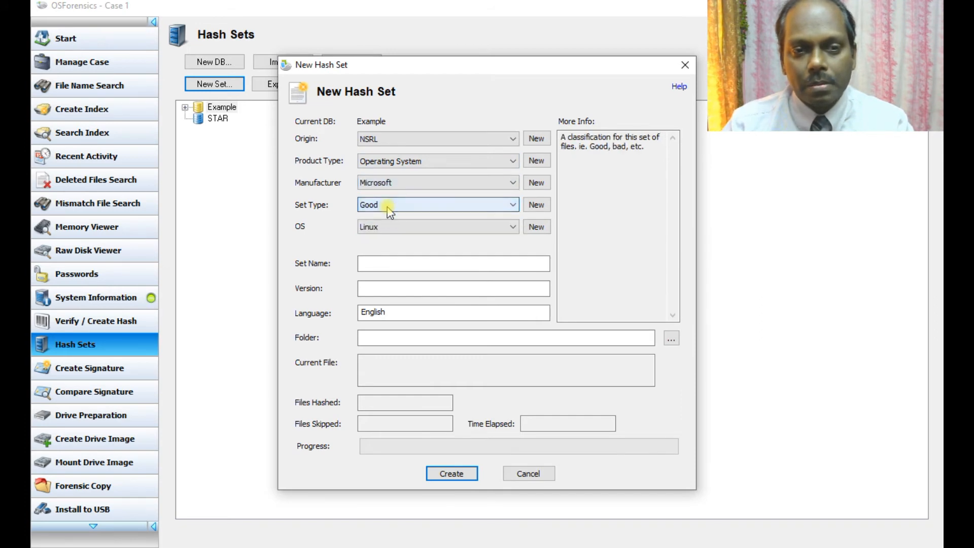
{"action": "left_click", "coordinate": [424, 228]}
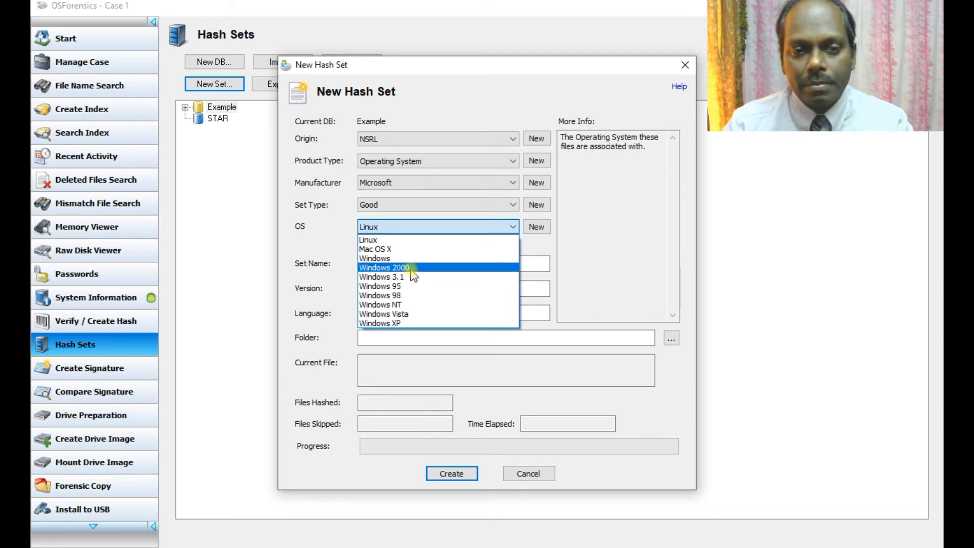
{"action": "left_click", "coordinate": [391, 257]}
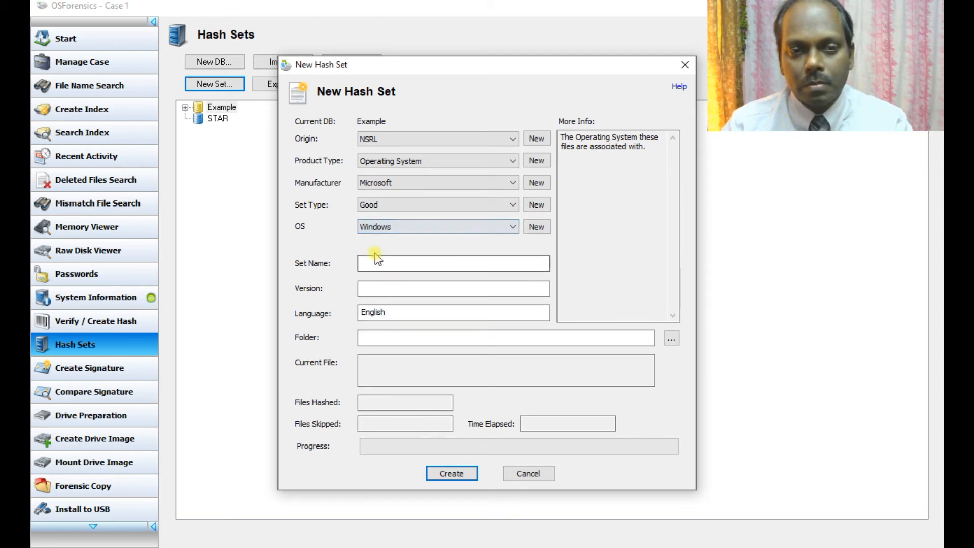
{"action": "left_click", "coordinate": [366, 264]}
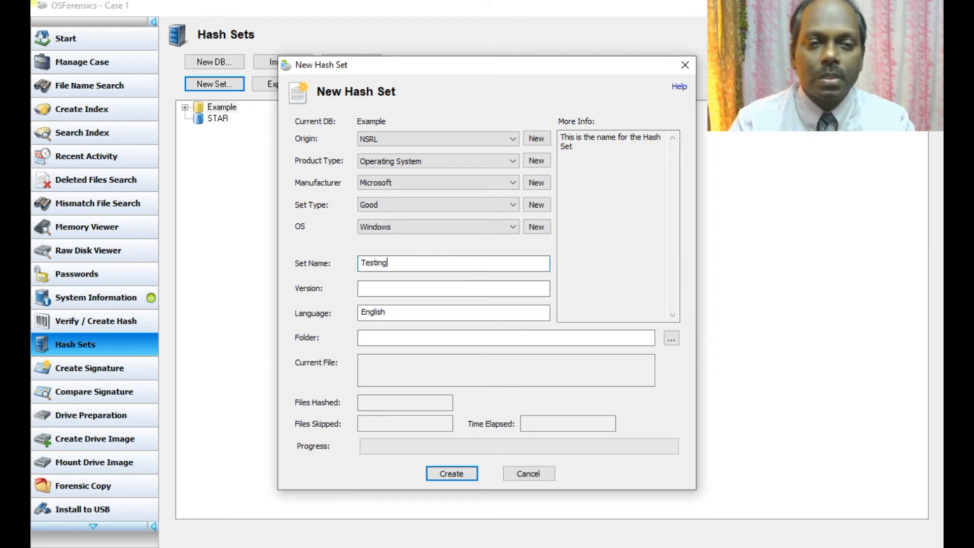
{"action": "left_click", "coordinate": [448, 288]}
{"action": "type", "text": "standard"}
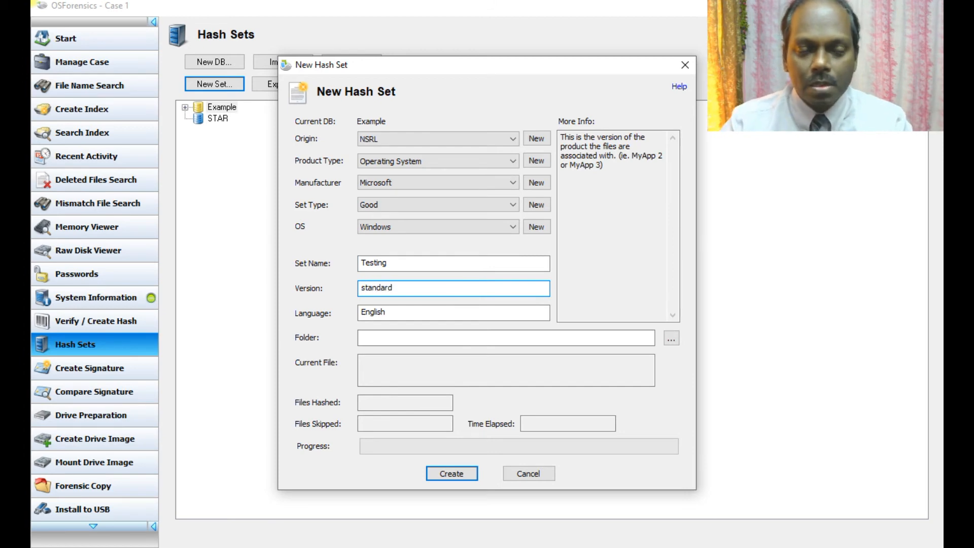
{"action": "left_click", "coordinate": [395, 338]}
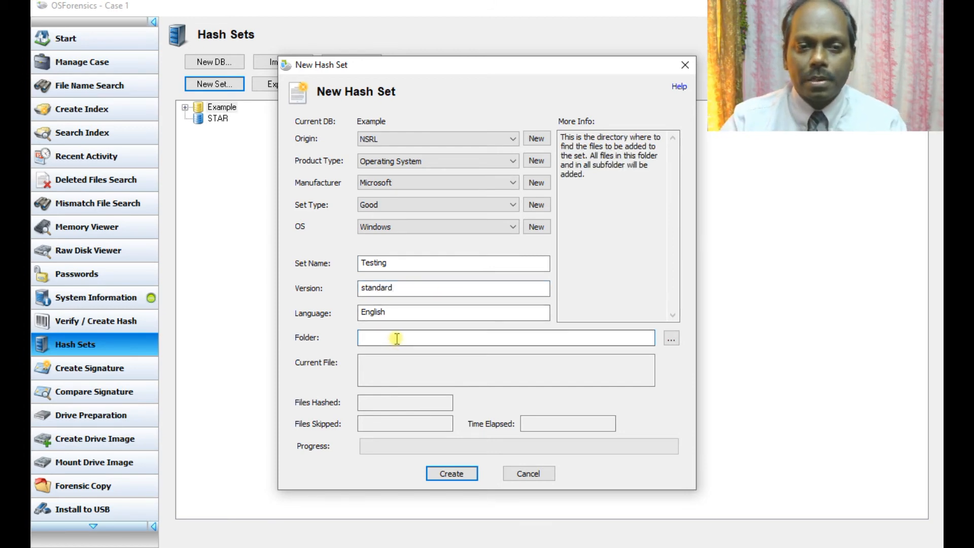
Step: Use E:\Tools\Image Files as the folder and create the Testing hash set
{"action": "left_click", "coordinate": [672, 339]}
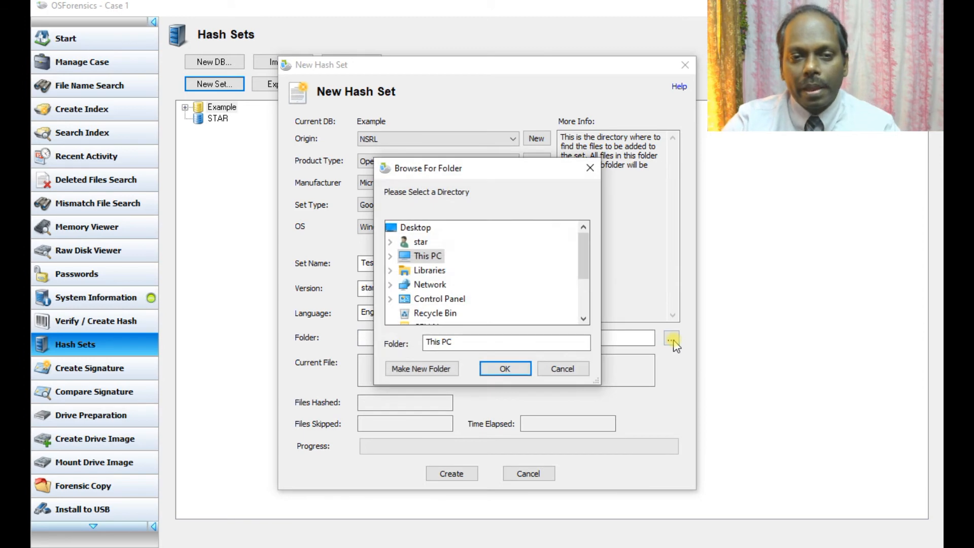
{"action": "left_click_drag", "start_coordinate": [587, 245], "coordinate": [582, 272]}
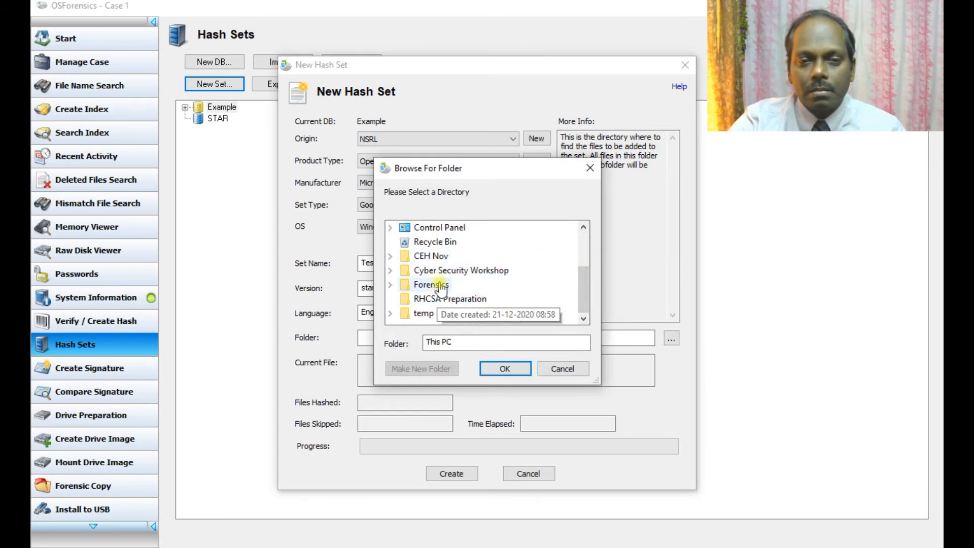
{"action": "scroll", "coordinate": [429, 256], "scroll_direction": "up", "scroll_amount": 2}
{"action": "double_click", "coordinate": [429, 256]}
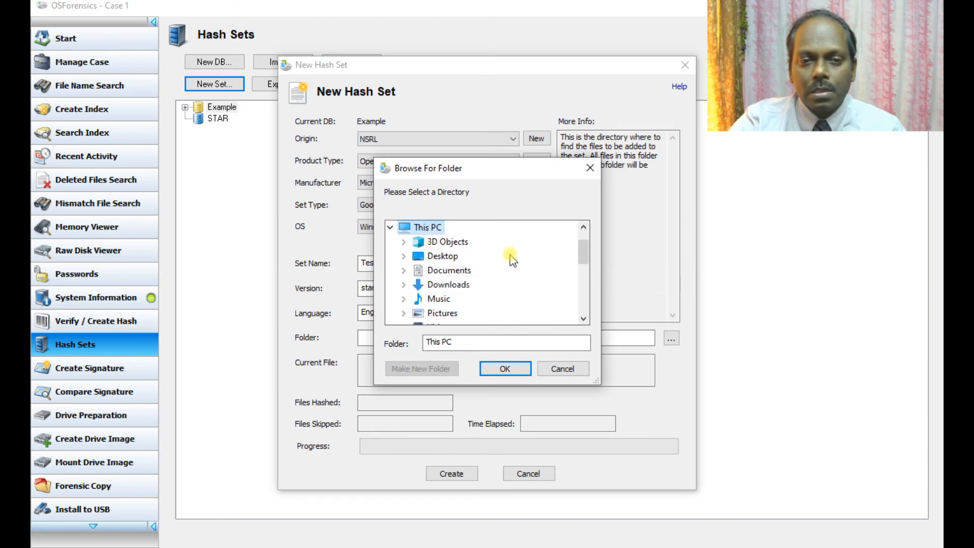
{"action": "scroll", "coordinate": [507, 255], "scroll_direction": "down", "scroll_amount": 1}
{"action": "scroll", "coordinate": [463, 304], "scroll_direction": "down", "scroll_amount": 2}
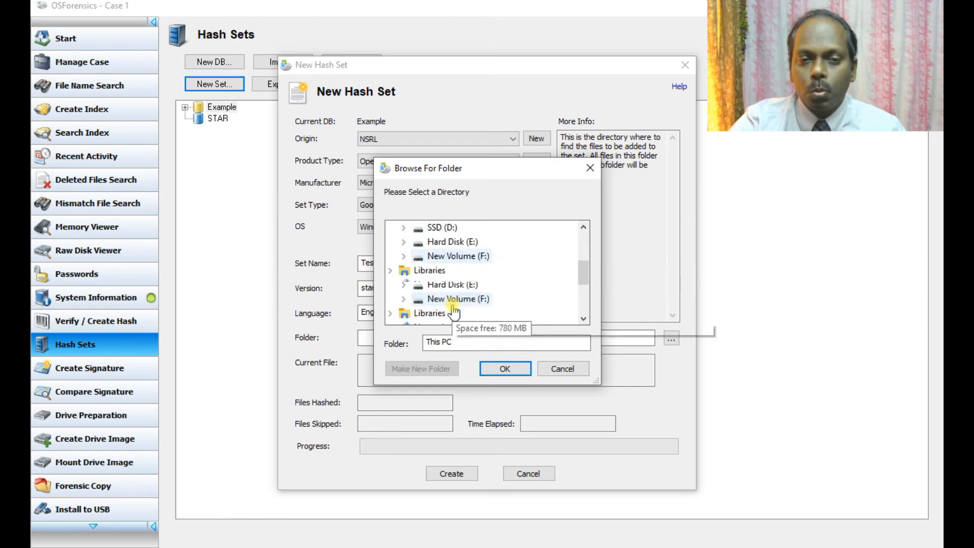
{"action": "double_click", "coordinate": [463, 243]}
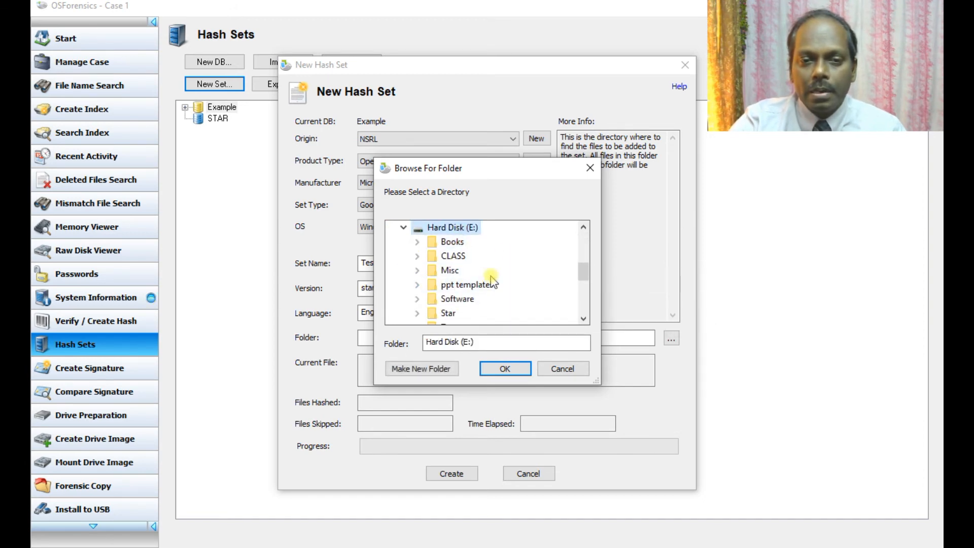
{"action": "scroll", "coordinate": [492, 276], "scroll_direction": "down", "scroll_amount": 1}
{"action": "double_click", "coordinate": [439, 299]}
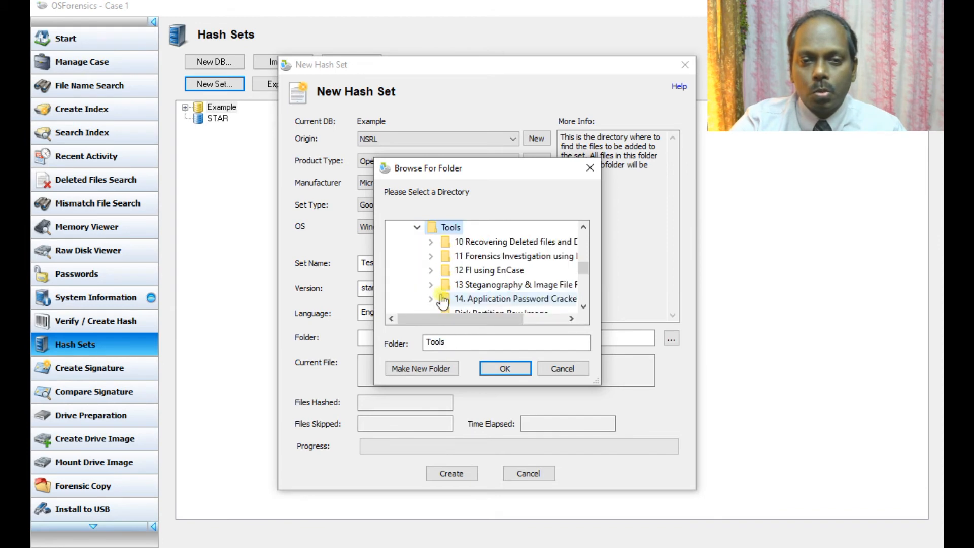
{"action": "scroll", "coordinate": [512, 276], "scroll_direction": "down", "scroll_amount": 1}
{"action": "scroll", "coordinate": [513, 274], "scroll_direction": "down", "scroll_amount": 1}
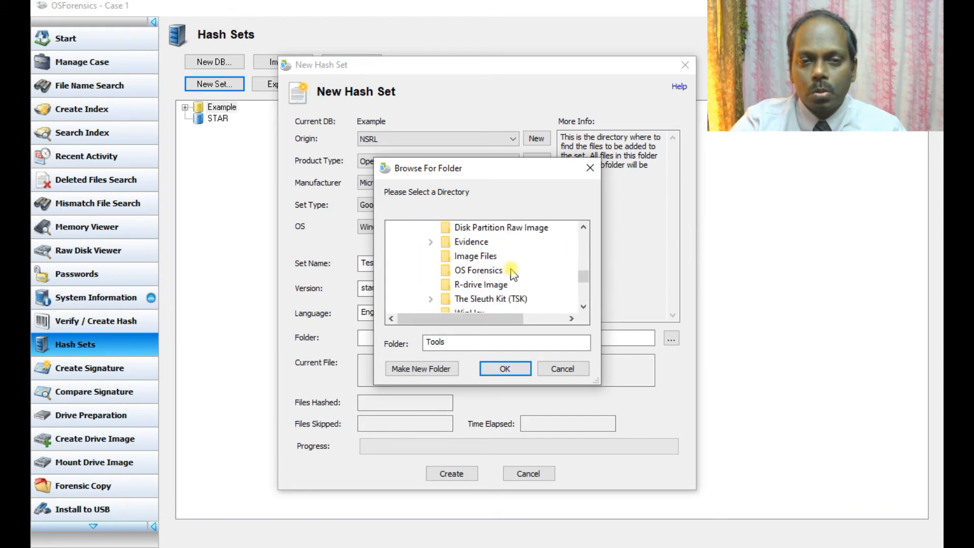
{"action": "left_click", "coordinate": [477, 257]}
{"action": "left_click", "coordinate": [502, 369]}
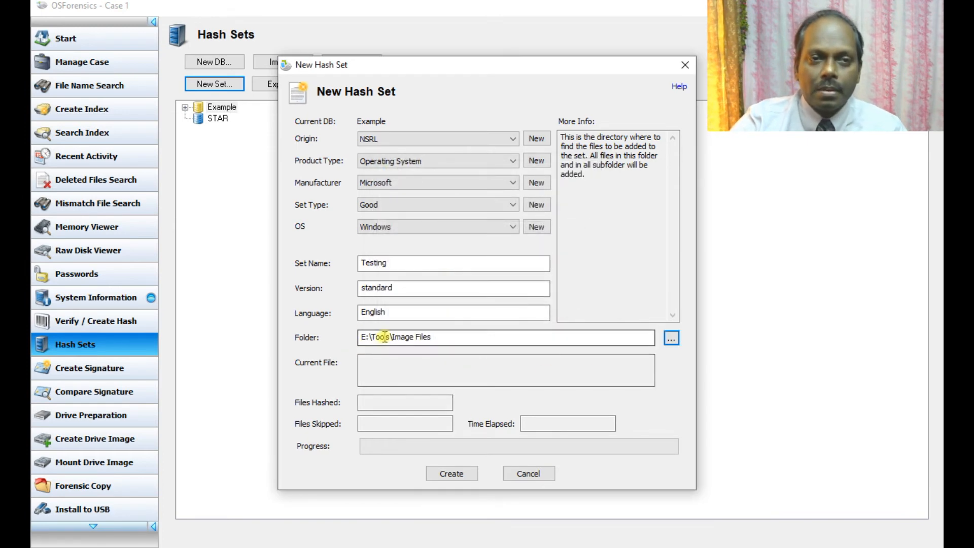
{"action": "left_click", "coordinate": [463, 475]}
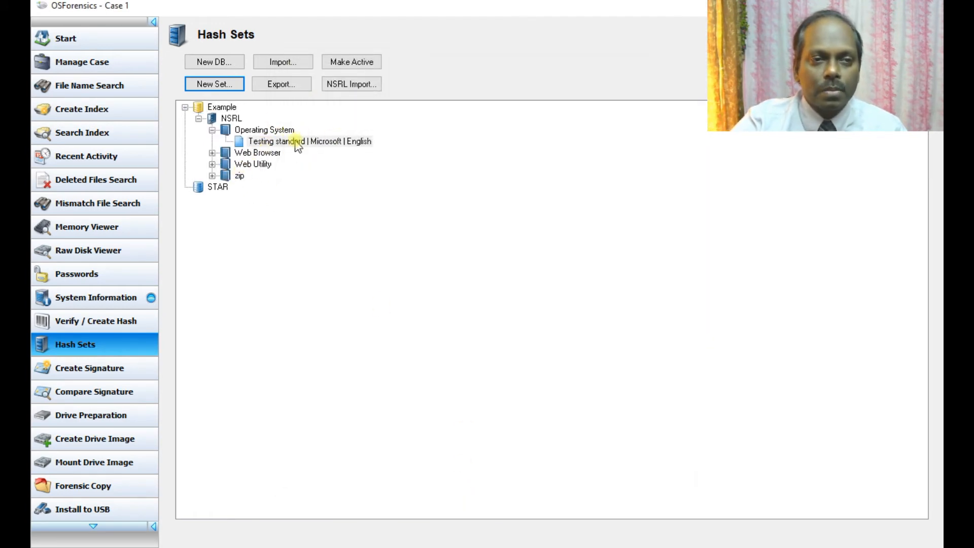
Step: Open the Zip-it hash set, scroll through its files and hashes, and close the viewer
{"action": "double_click", "coordinate": [263, 153]}
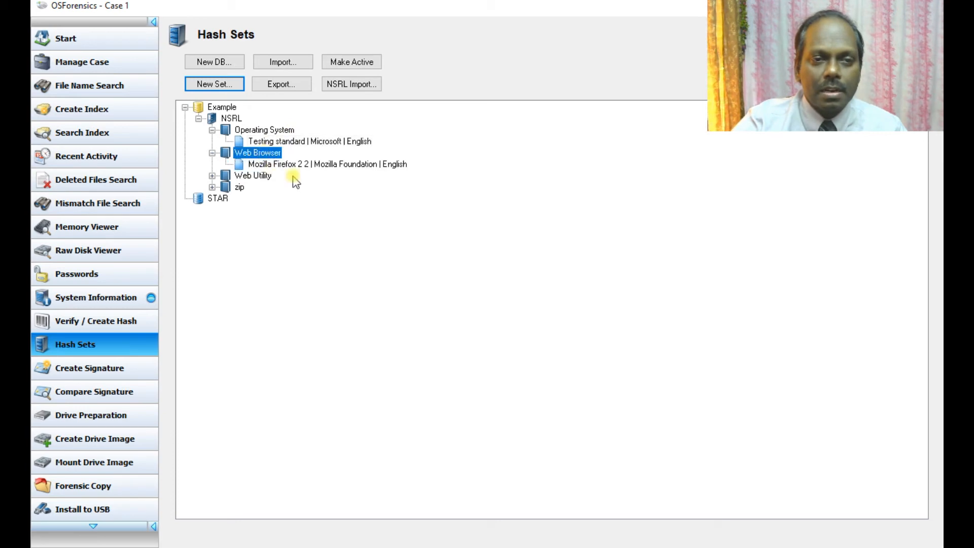
{"action": "double_click", "coordinate": [241, 187]}
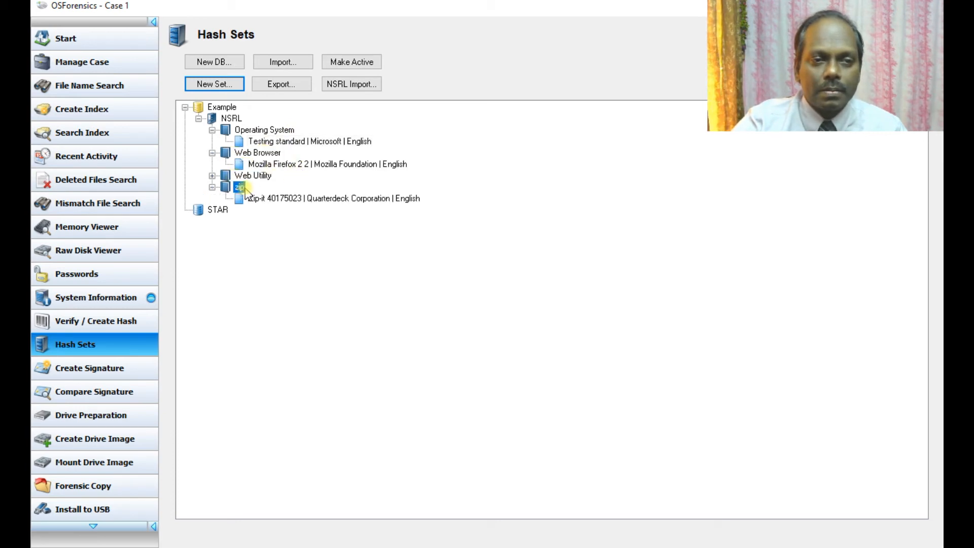
{"action": "double_click", "coordinate": [274, 199]}
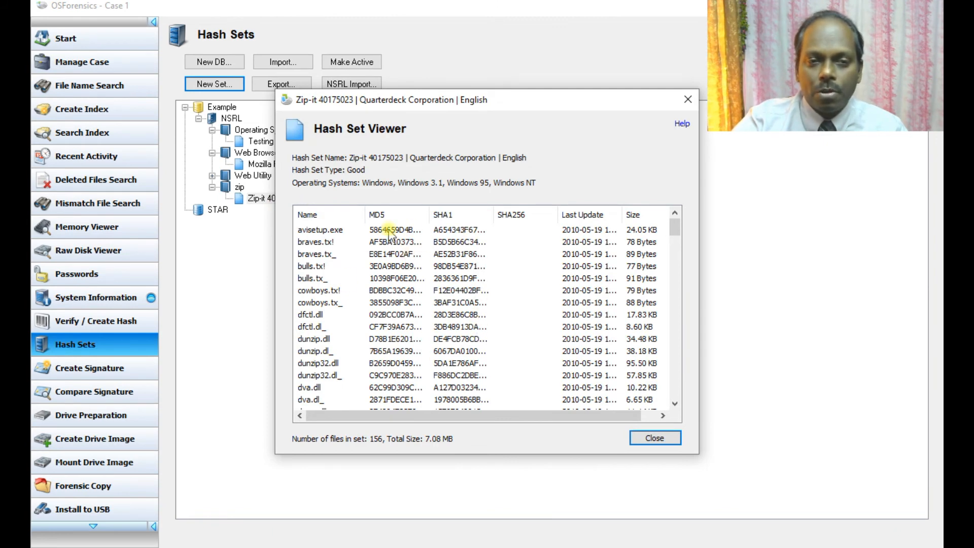
{"action": "scroll", "coordinate": [417, 293], "scroll_direction": "down", "scroll_amount": 8}
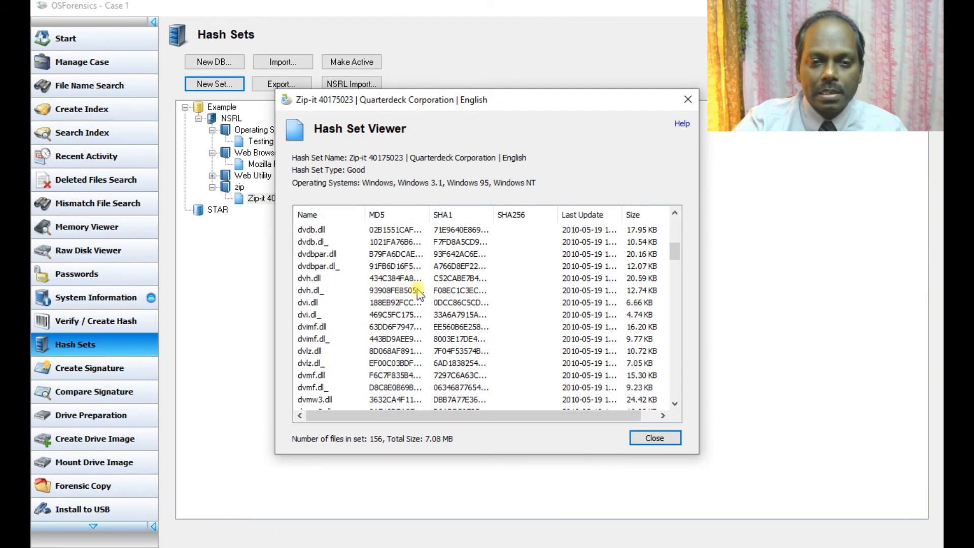
{"action": "scroll", "coordinate": [417, 294], "scroll_direction": "down", "scroll_amount": 3}
{"action": "left_click", "coordinate": [653, 437]}
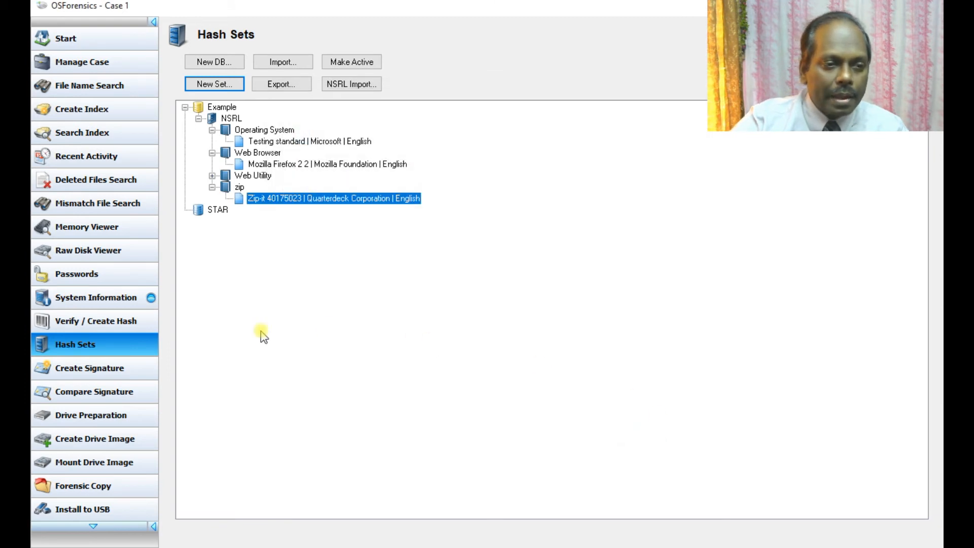
Step: Set New Volume (F:) as the Create Signature start folder and start the scan
{"action": "left_click", "coordinate": [115, 372]}
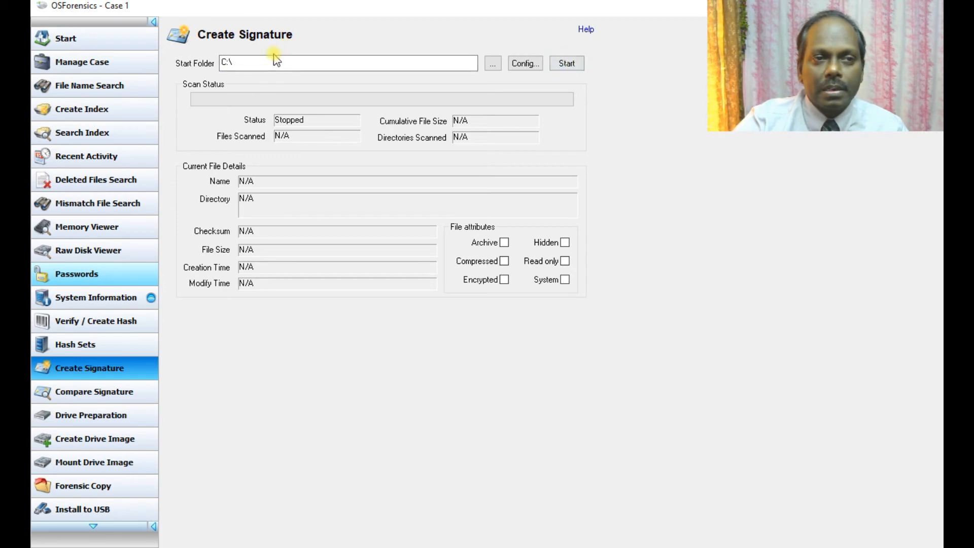
{"action": "left_click", "coordinate": [260, 63]}
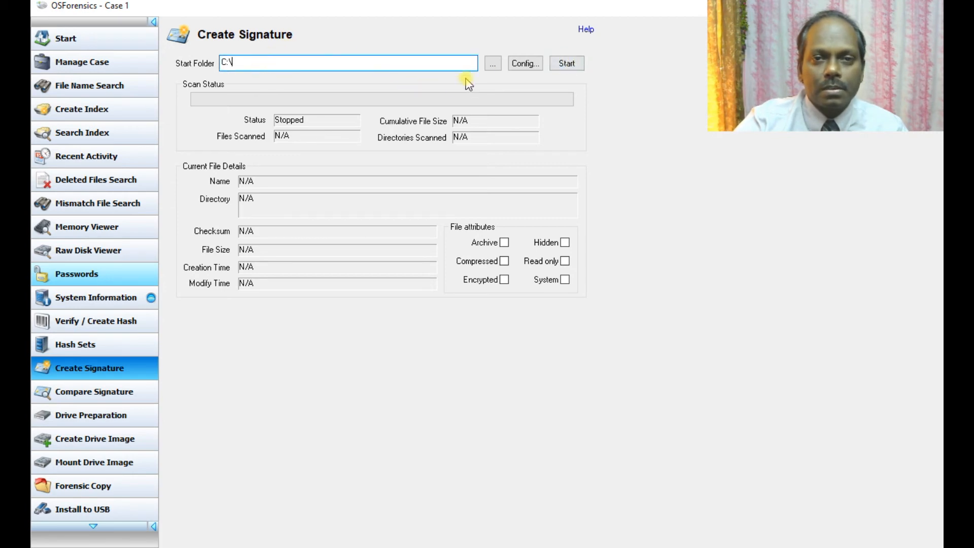
{"action": "left_click", "coordinate": [496, 63]}
{"action": "scroll", "coordinate": [465, 261], "scroll_direction": "down", "scroll_amount": 1}
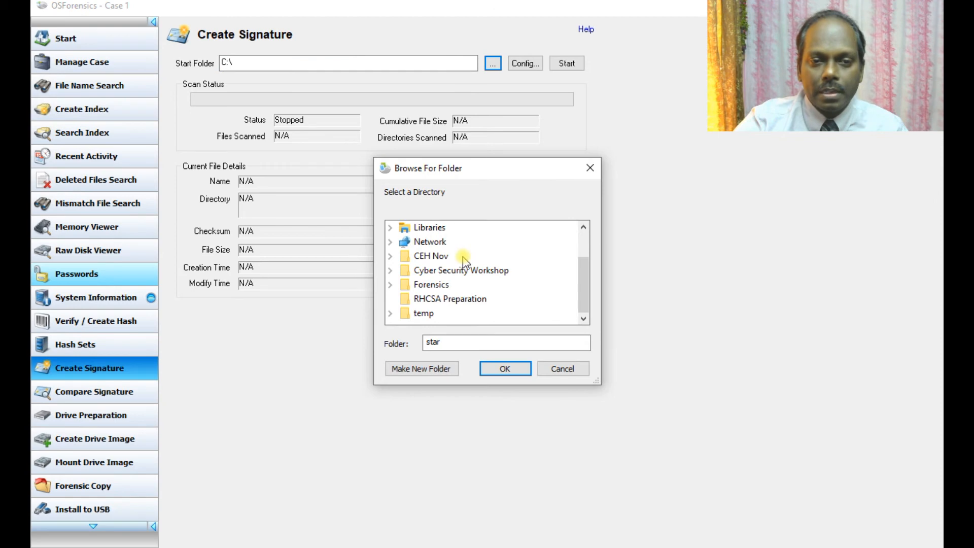
{"action": "scroll", "coordinate": [462, 259], "scroll_direction": "up", "scroll_amount": 1}
{"action": "left_click", "coordinate": [459, 256]}
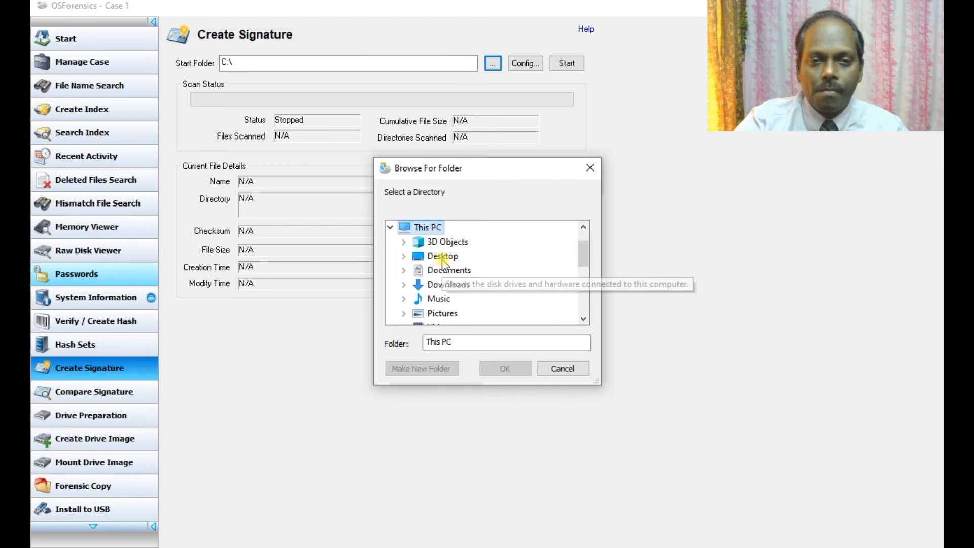
{"action": "scroll", "coordinate": [471, 265], "scroll_direction": "down", "scroll_amount": 4}
{"action": "scroll", "coordinate": [469, 279], "scroll_direction": "up", "scroll_amount": 4}
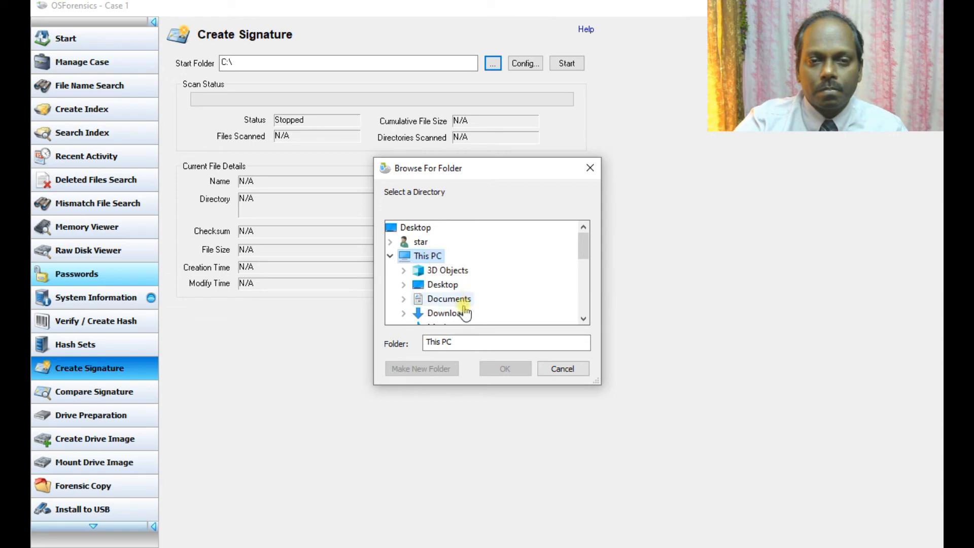
{"action": "scroll", "coordinate": [463, 310], "scroll_direction": "down", "scroll_amount": 2}
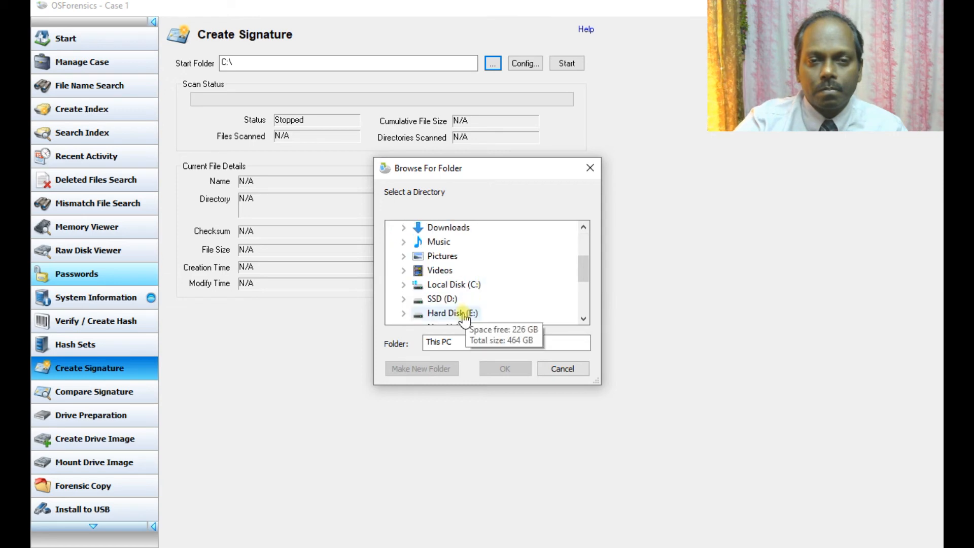
{"action": "scroll", "coordinate": [483, 291], "scroll_direction": "down", "scroll_amount": 1}
{"action": "left_click", "coordinate": [475, 287]}
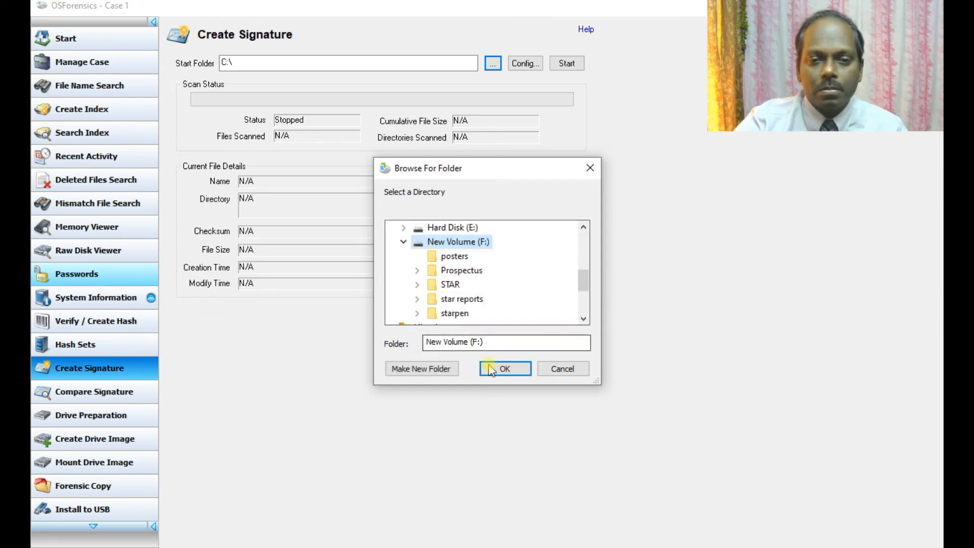
{"action": "left_click", "coordinate": [502, 369]}
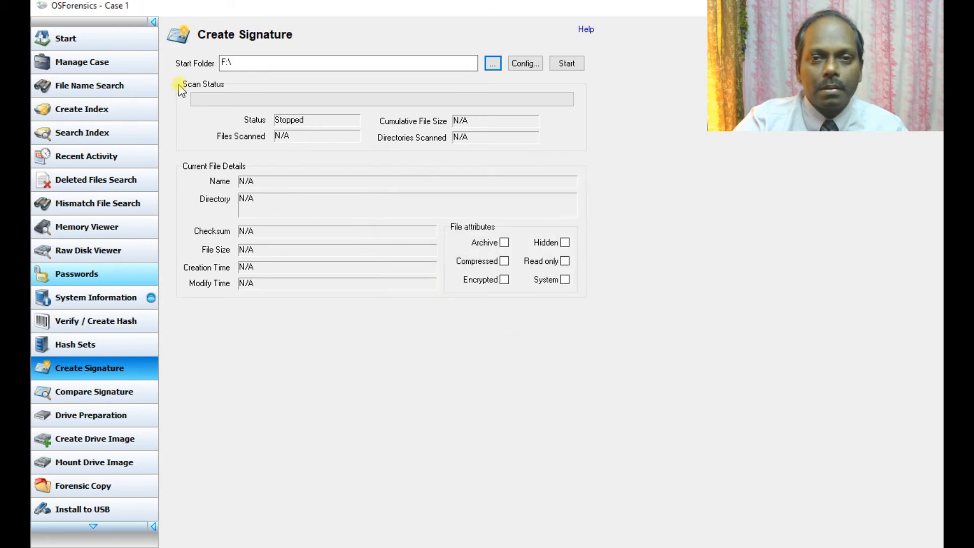
{"action": "left_click", "coordinate": [563, 65]}
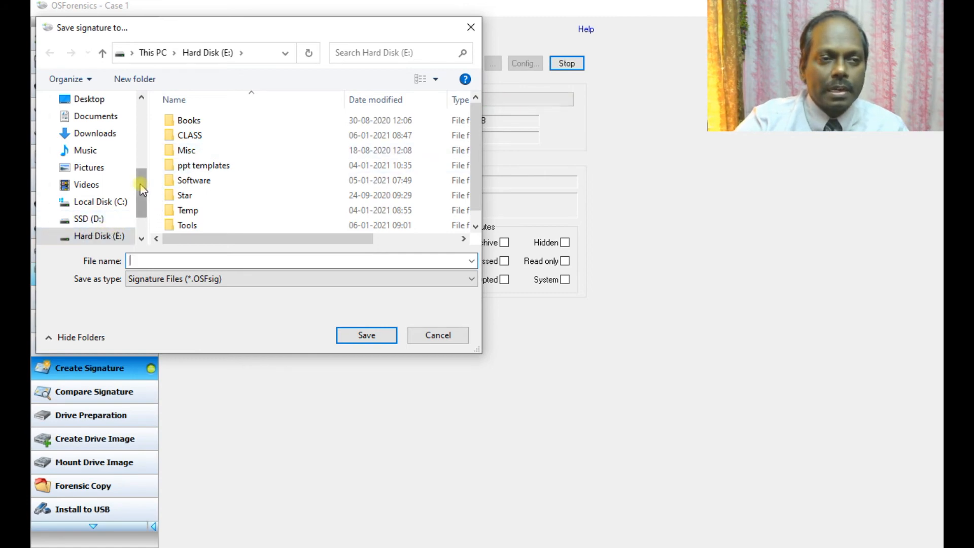
Step: Save the F:\ signature file as fdr in the Desktop\Forensics folder
{"action": "scroll", "coordinate": [143, 190], "scroll_direction": "up", "scroll_amount": 2}
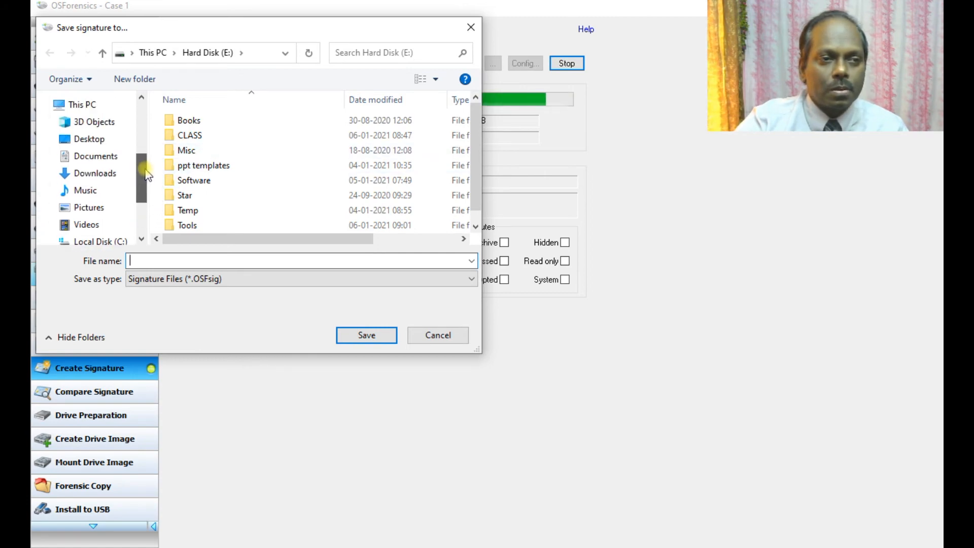
{"action": "left_click", "coordinate": [88, 139]}
{"action": "double_click", "coordinate": [364, 152]}
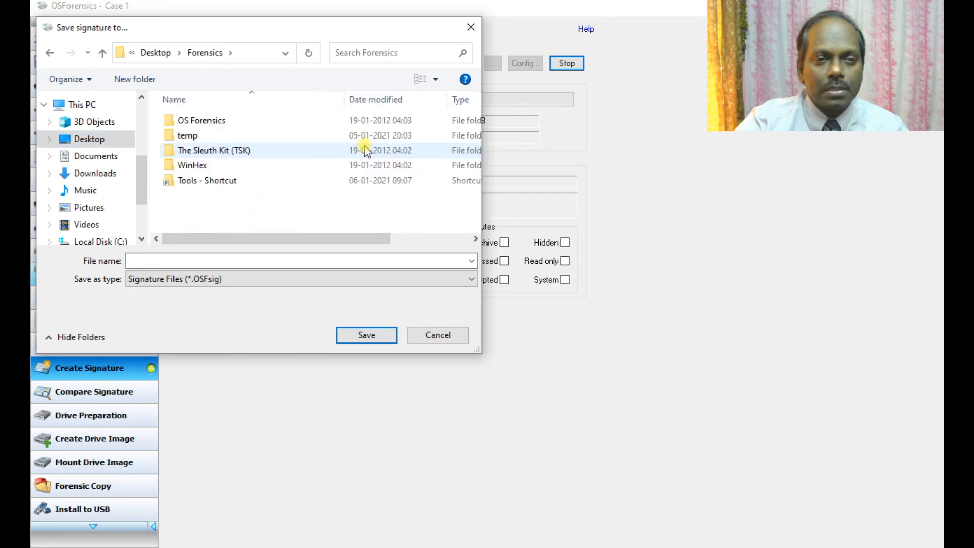
{"action": "left_click", "coordinate": [191, 260]}
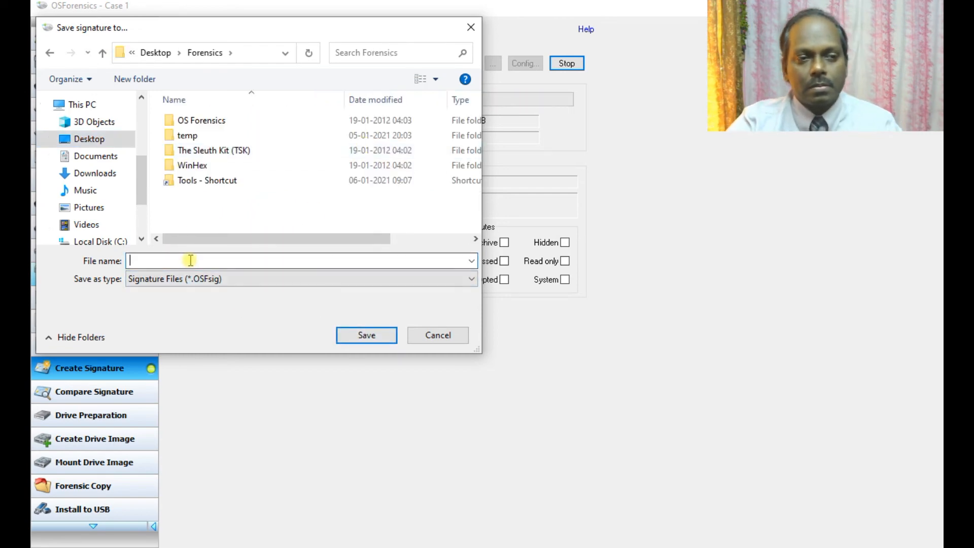
{"action": "type", "text": "fdr"}
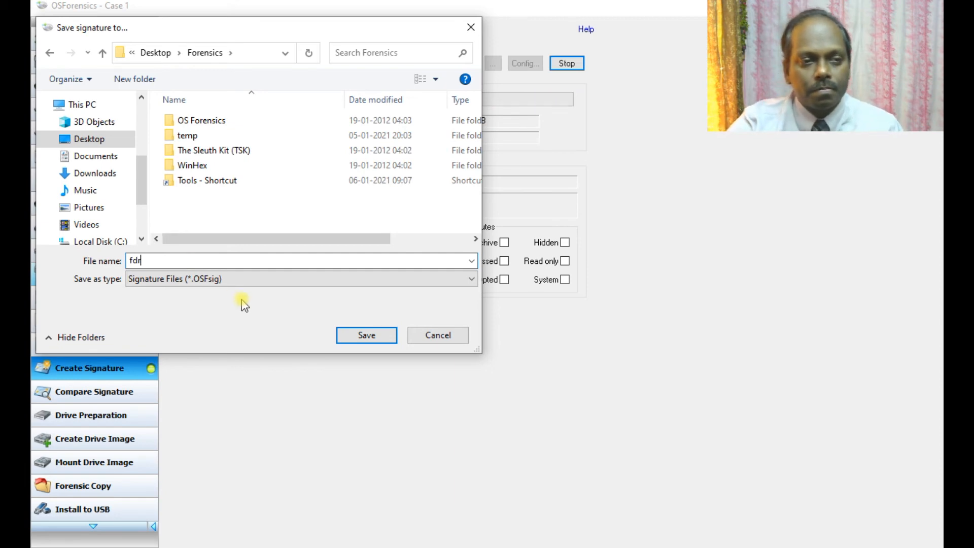
{"action": "left_click", "coordinate": [340, 338]}
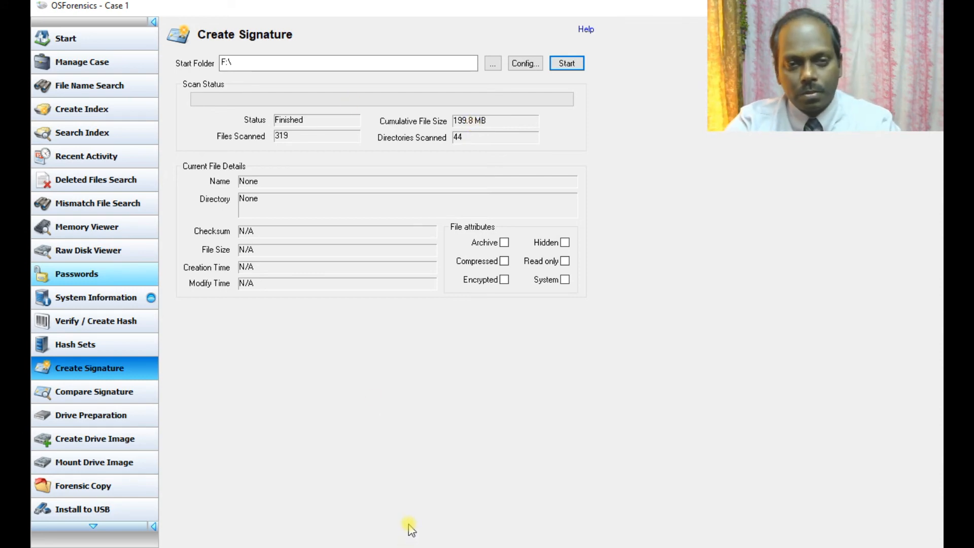
{"action": "key", "text": "alt+Tab"}
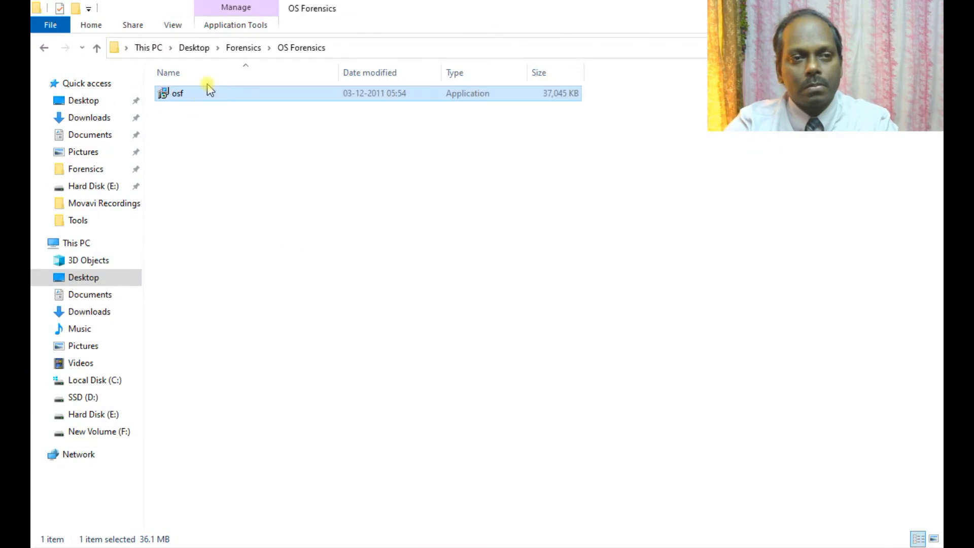
{"action": "left_click", "coordinate": [245, 49]}
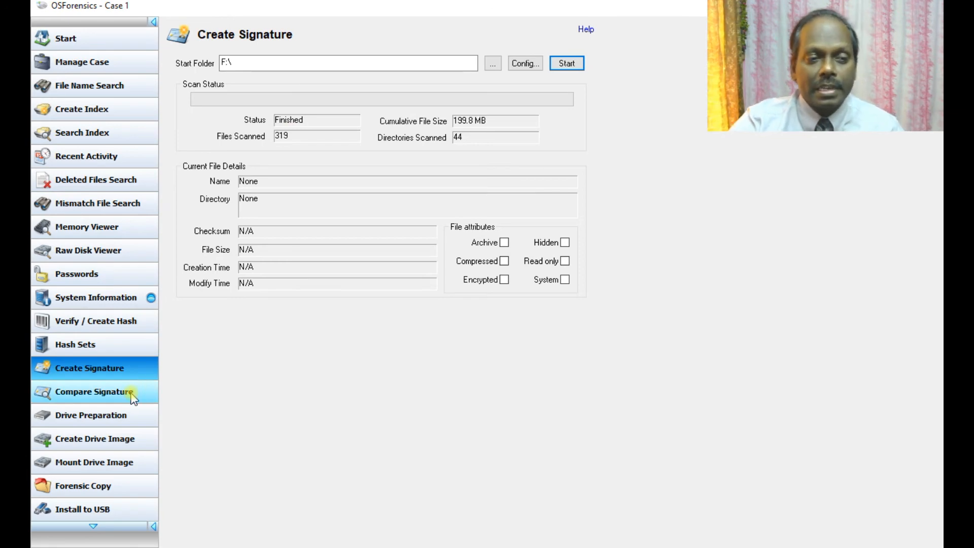
Step: Check Drive Preparation, which finds no removable drives, then go to Create Drive Image
{"action": "left_click", "coordinate": [117, 417]}
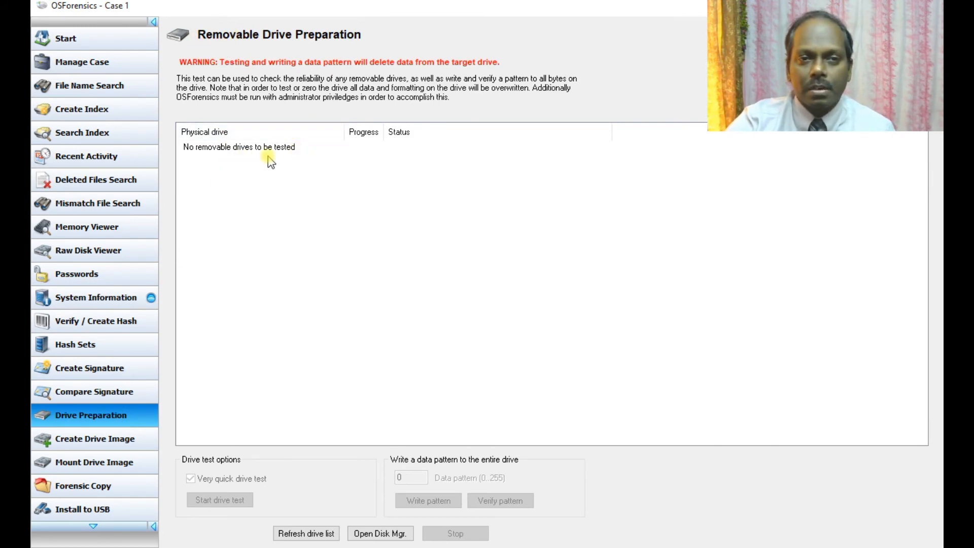
{"action": "left_click", "coordinate": [118, 443]}
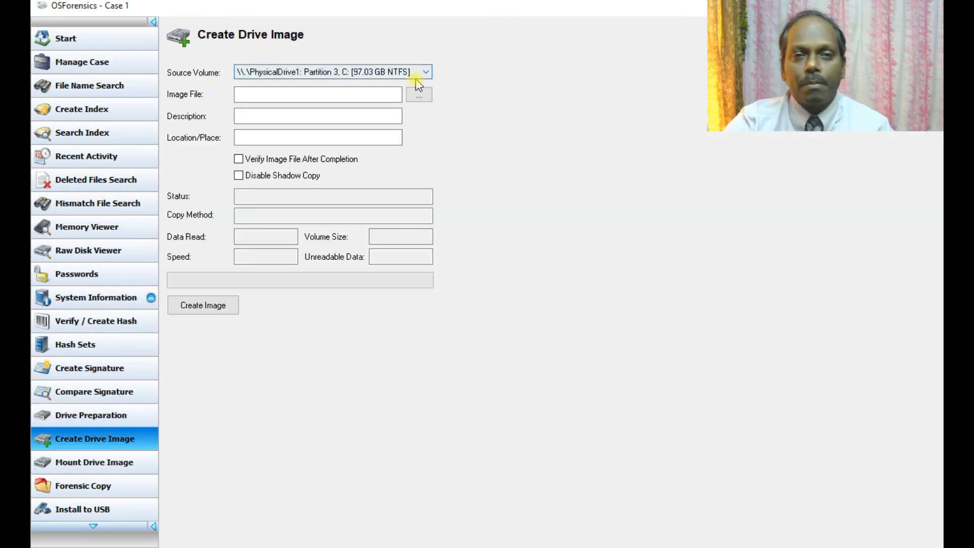
Step: Image source PhysicalDrive0 Partition 1, F: (1000 MB) to Desktop\Forensics\fdrive.img
{"action": "left_click", "coordinate": [426, 74]}
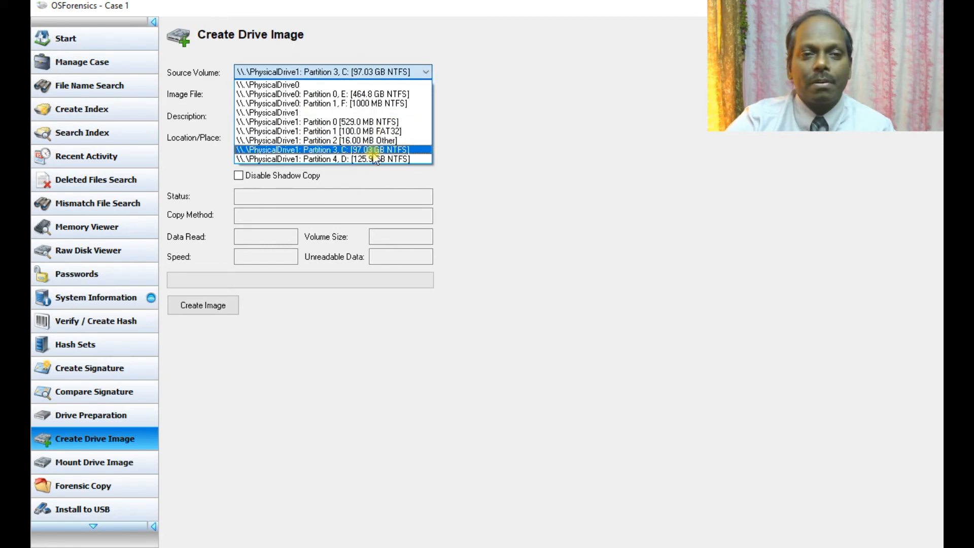
{"action": "left_click", "coordinate": [370, 103]}
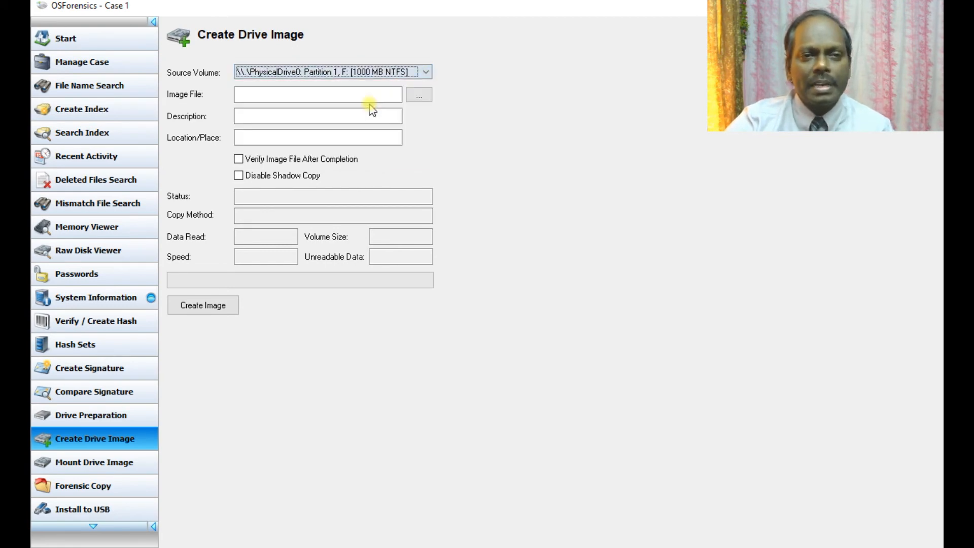
{"action": "left_click", "coordinate": [269, 94]}
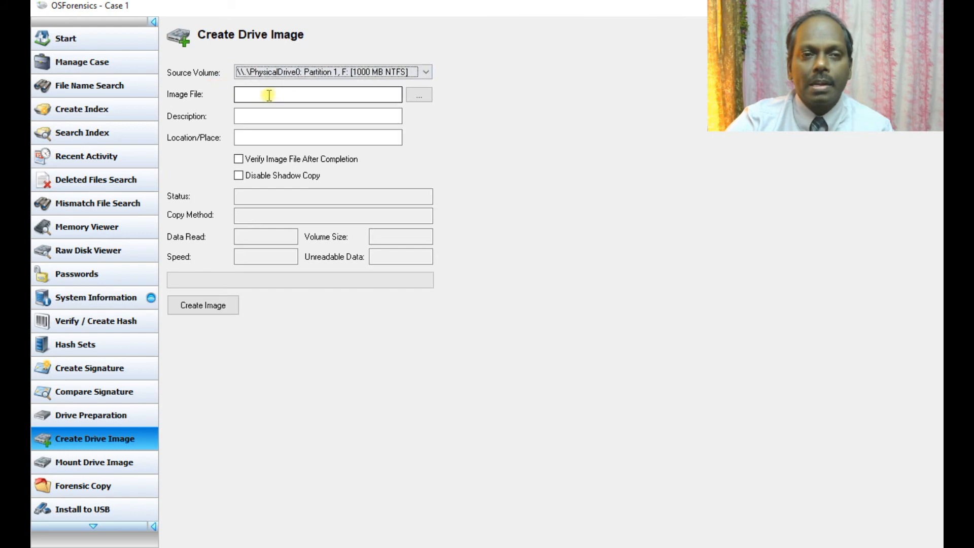
{"action": "left_click", "coordinate": [420, 95]}
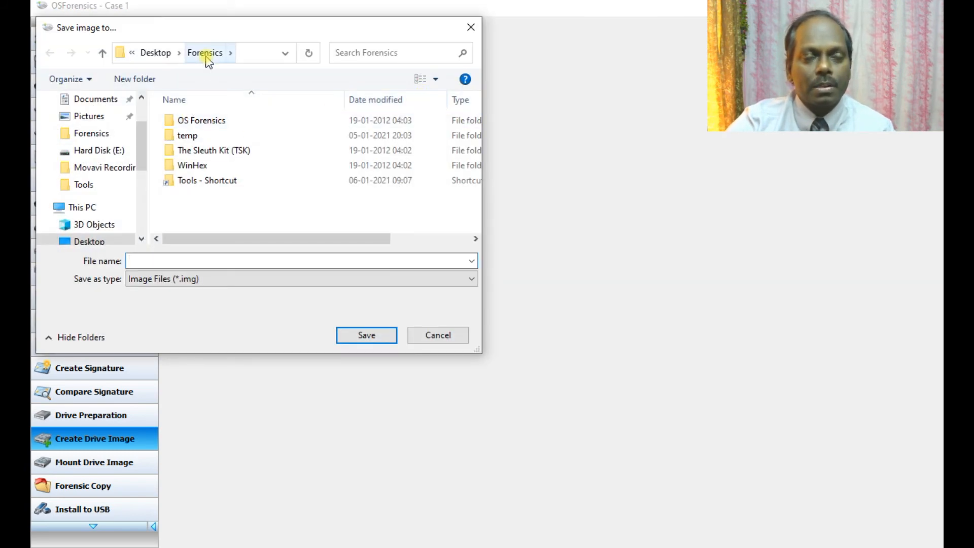
{"action": "left_click", "coordinate": [205, 55]}
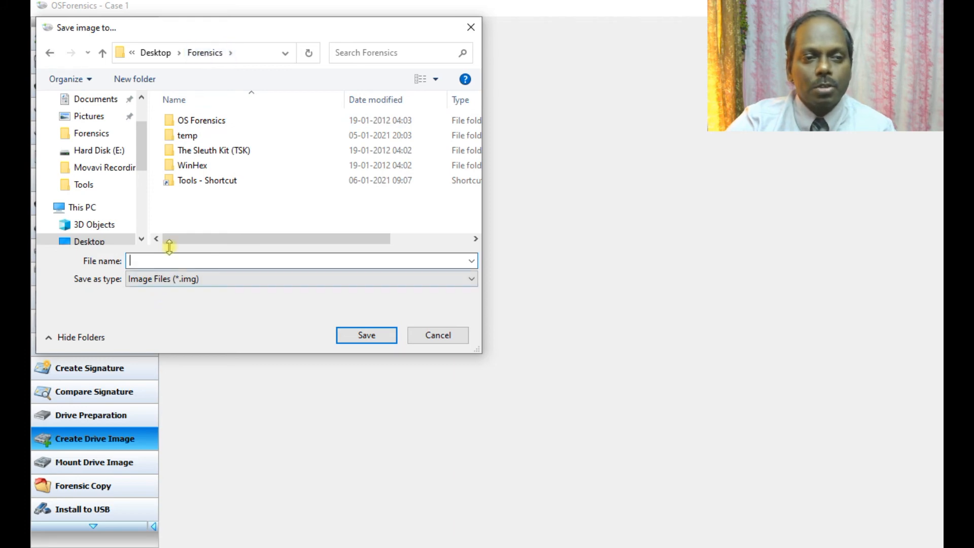
{"action": "left_click", "coordinate": [167, 257]}
{"action": "type", "text": "frd"}
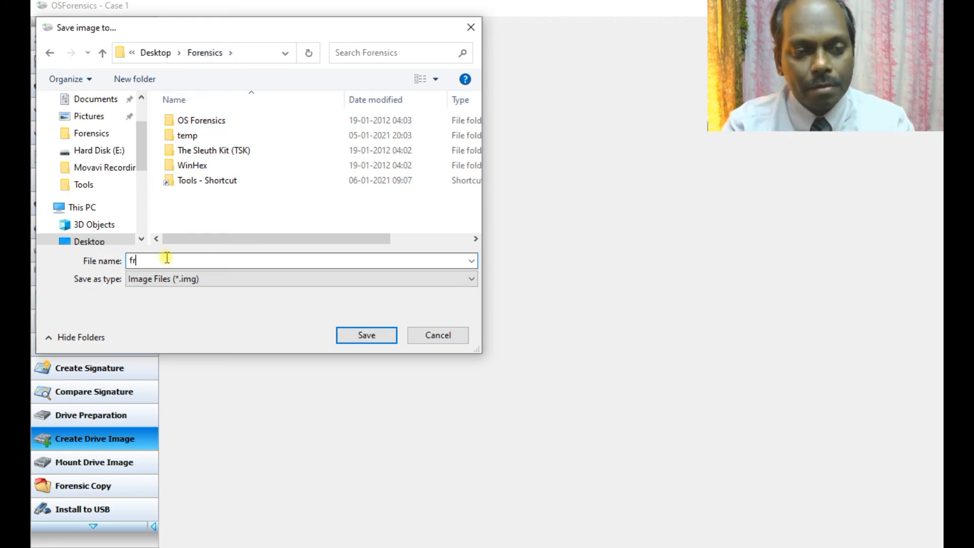
{"action": "key", "text": "BackSpace"}
{"action": "key", "text": "BackSpace"}
{"action": "type", "text": "dr"}
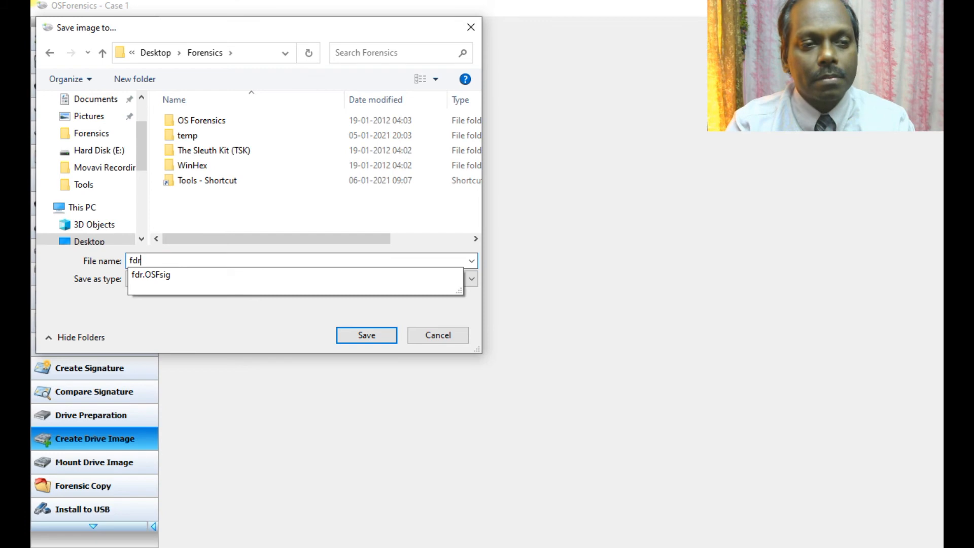
{"action": "type", "text": "ive"}
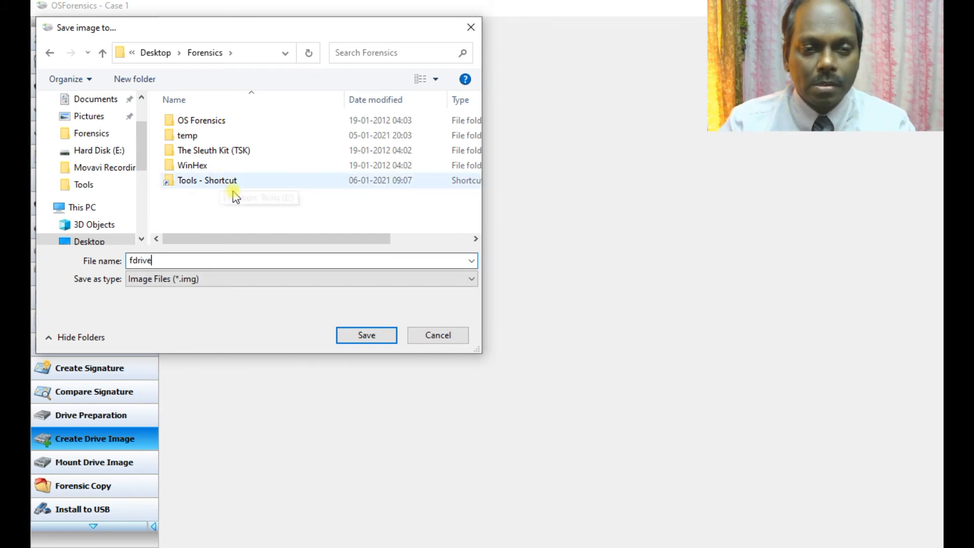
{"action": "left_click", "coordinate": [355, 335]}
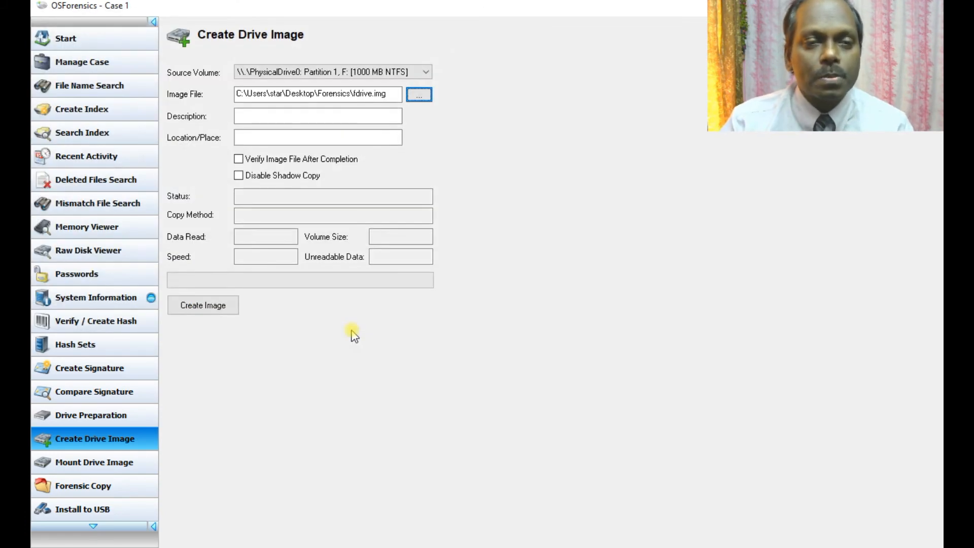
Step: Enter description 'n' and start imaging the 1000 MB F: partition to fdrive.img, then switch to the Forensics window
{"action": "left_click", "coordinate": [249, 118]}
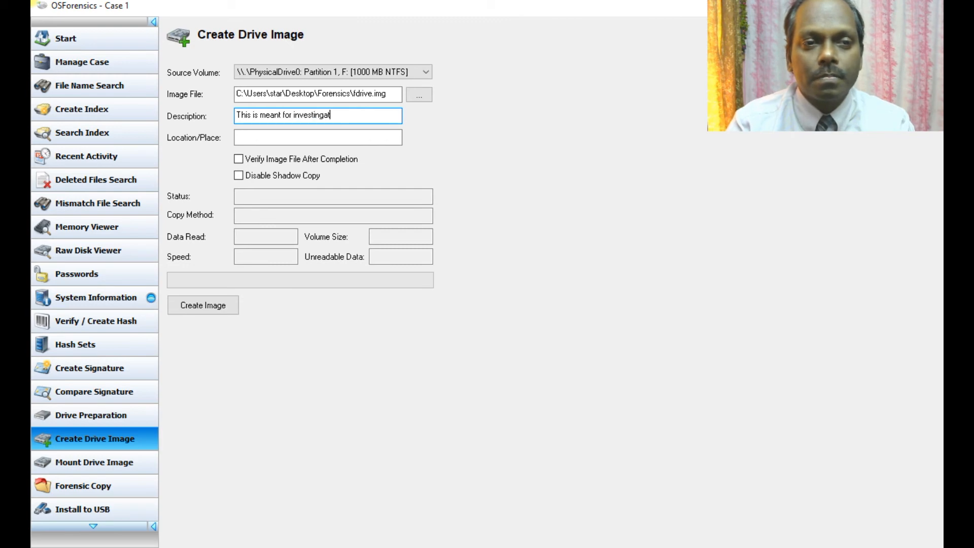
{"action": "type", "text": "n"}
{"action": "key", "text": "Tab"}
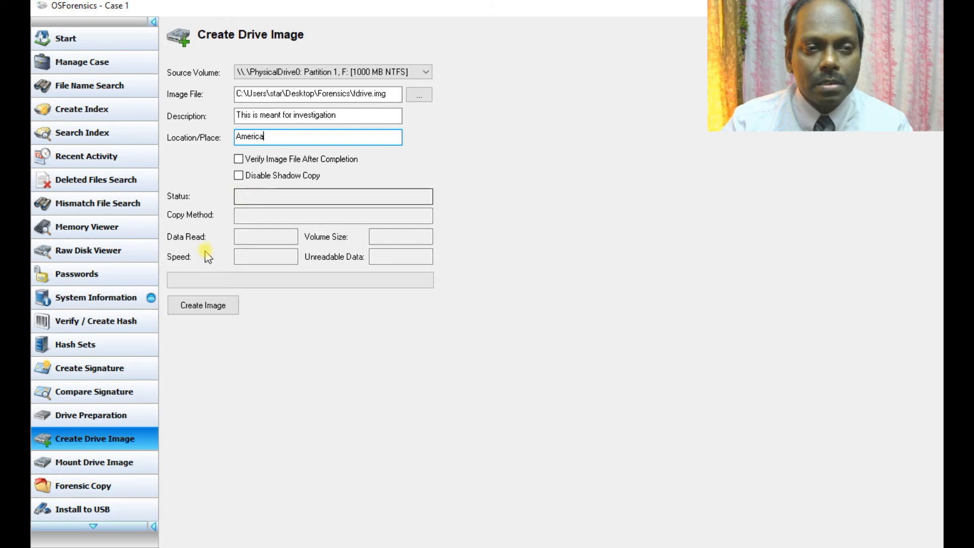
{"action": "left_click", "coordinate": [211, 307]}
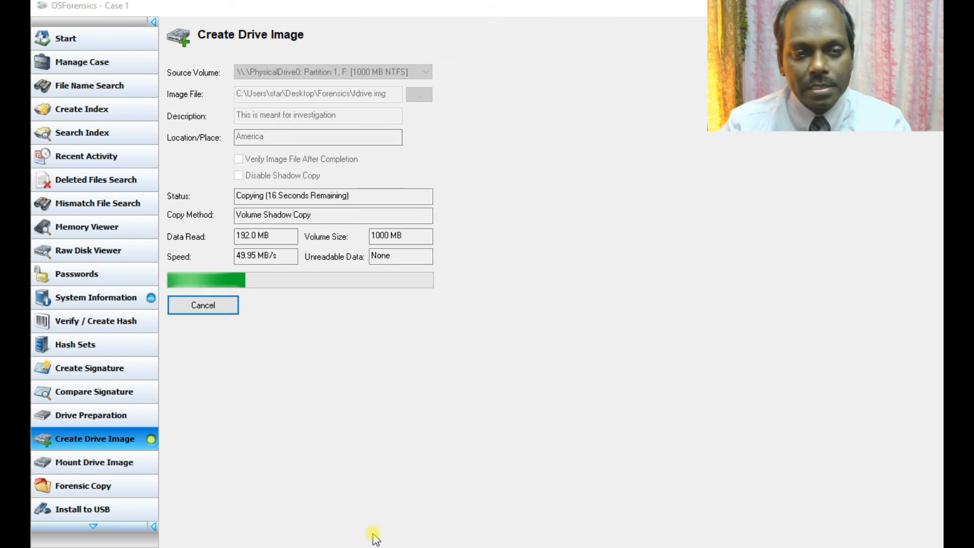
{"action": "key", "text": "alt+Tab"}
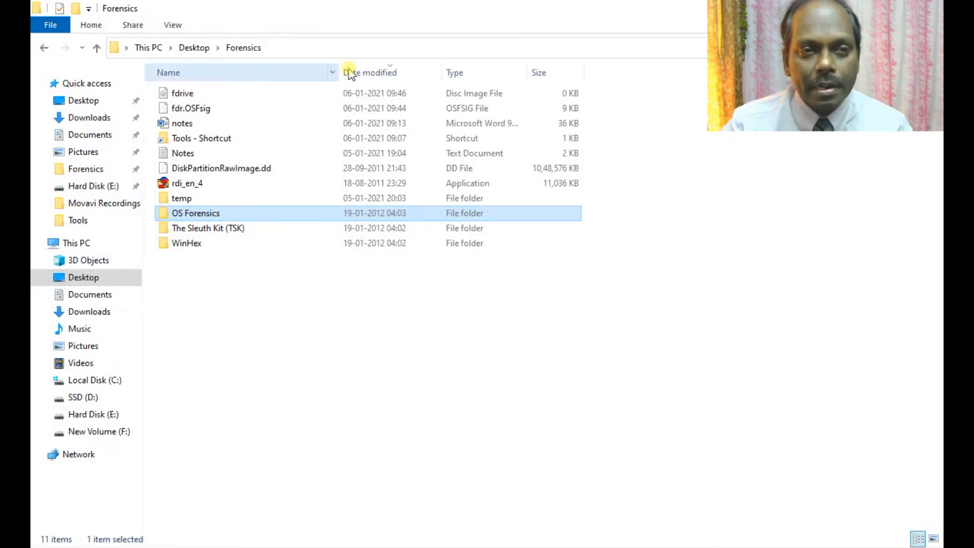
Step: Restore the Forensics window and select fdrive to confirm it is about 0.97 GB
{"action": "double_click", "coordinate": [391, 11]}
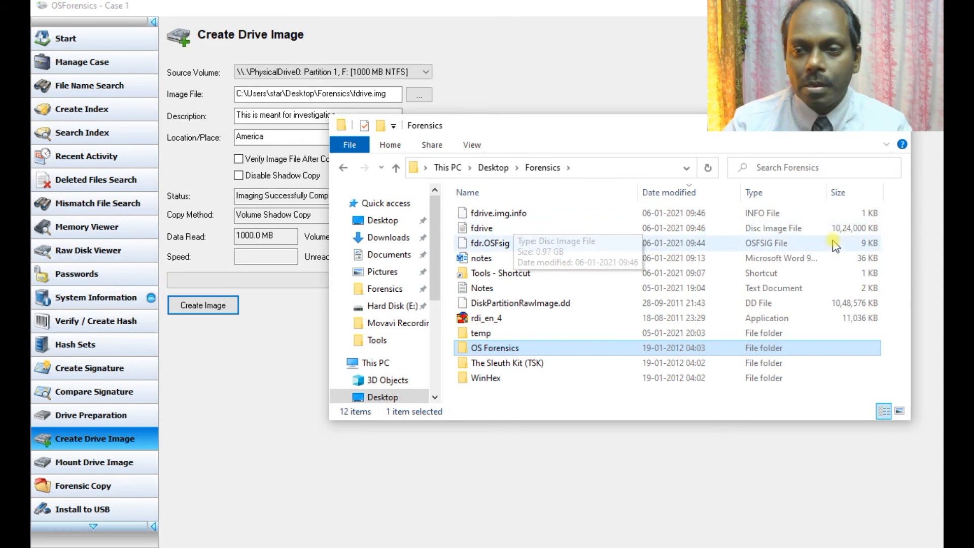
{"action": "left_click", "coordinate": [480, 231]}
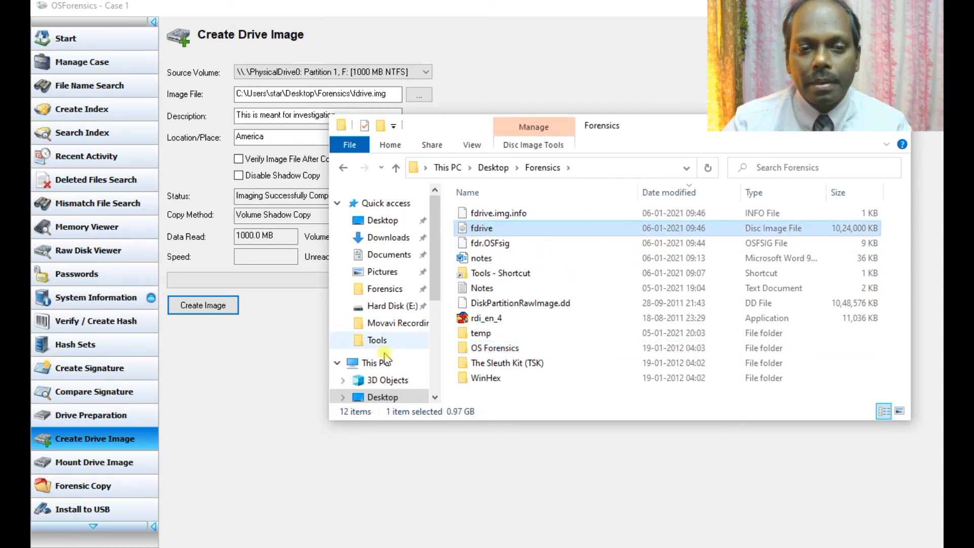
{"action": "scroll", "coordinate": [406, 304], "scroll_direction": "down", "scroll_amount": 3}
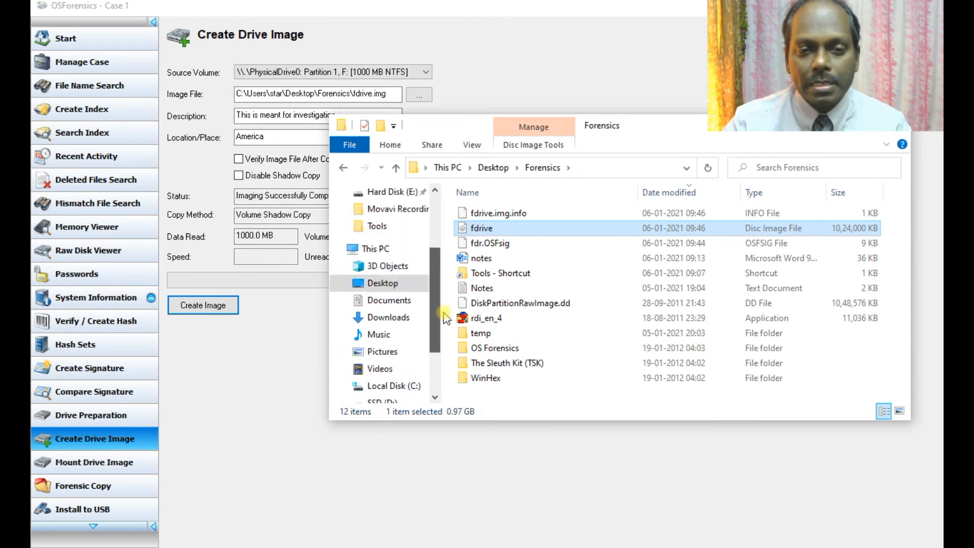
{"action": "scroll", "coordinate": [395, 324], "scroll_direction": "up", "scroll_amount": 2}
Step: Look at New Volume (F:) under This PC, go back, and return to OSForensics showing imaging complete
{"action": "left_click", "coordinate": [391, 335]}
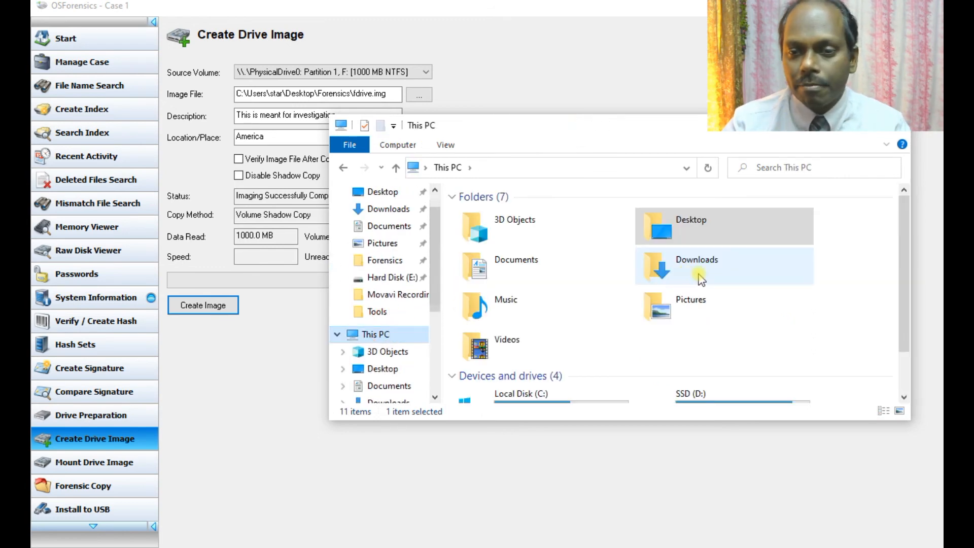
{"action": "scroll", "coordinate": [696, 276], "scroll_direction": "down", "scroll_amount": 2}
{"action": "left_click", "coordinate": [715, 375]}
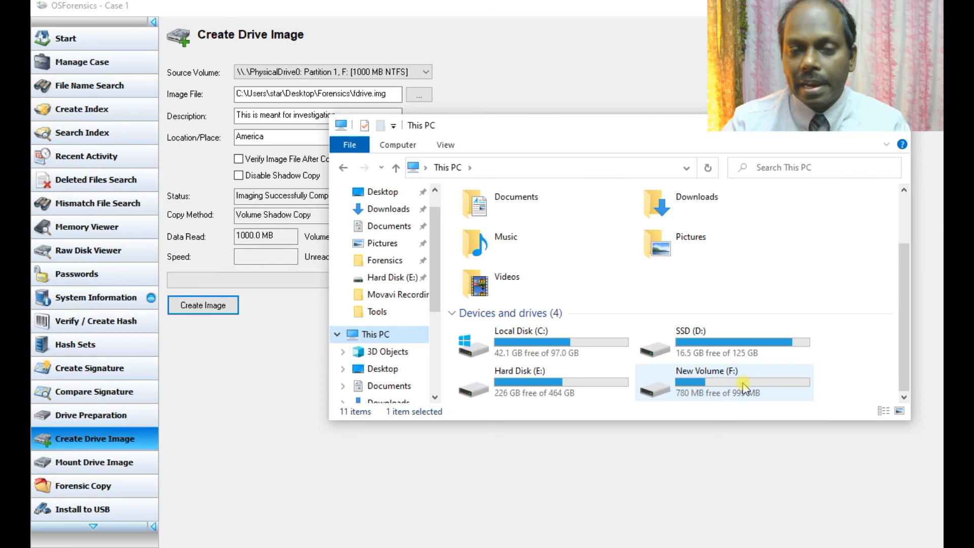
{"action": "left_click", "coordinate": [343, 168]}
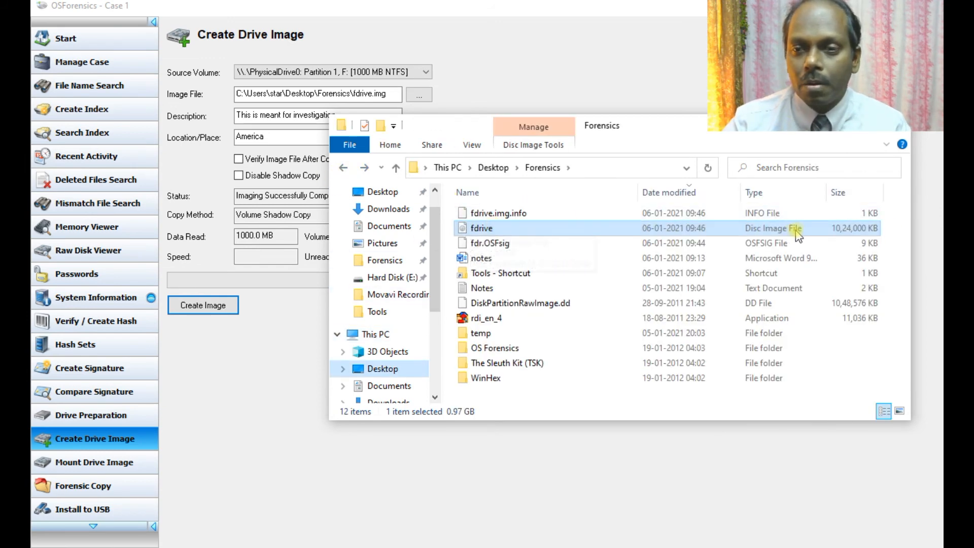
{"action": "left_click", "coordinate": [235, 379]}
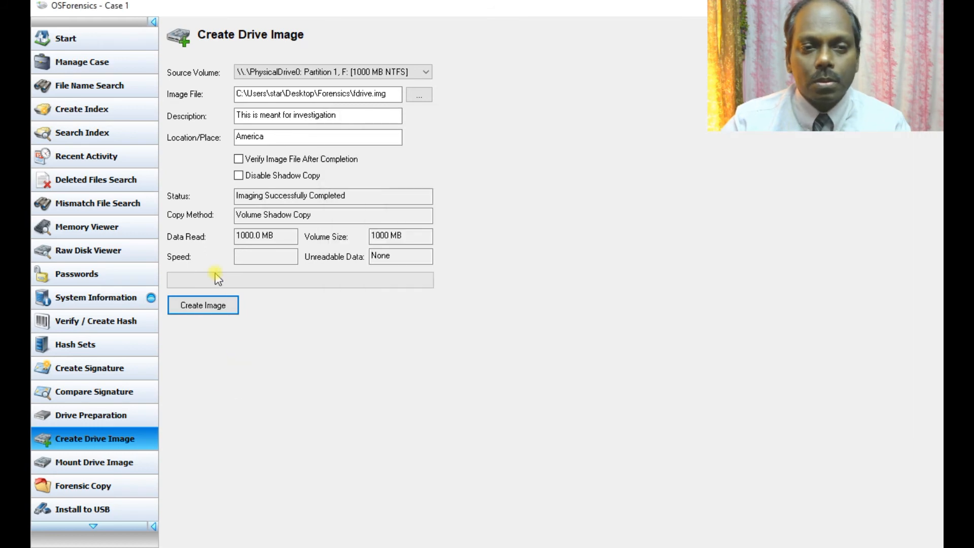
Step: In OSFMount's Mount new dialog, choose Desktop\Forensics\fdrive.img as the image file
{"action": "left_click", "coordinate": [108, 464]}
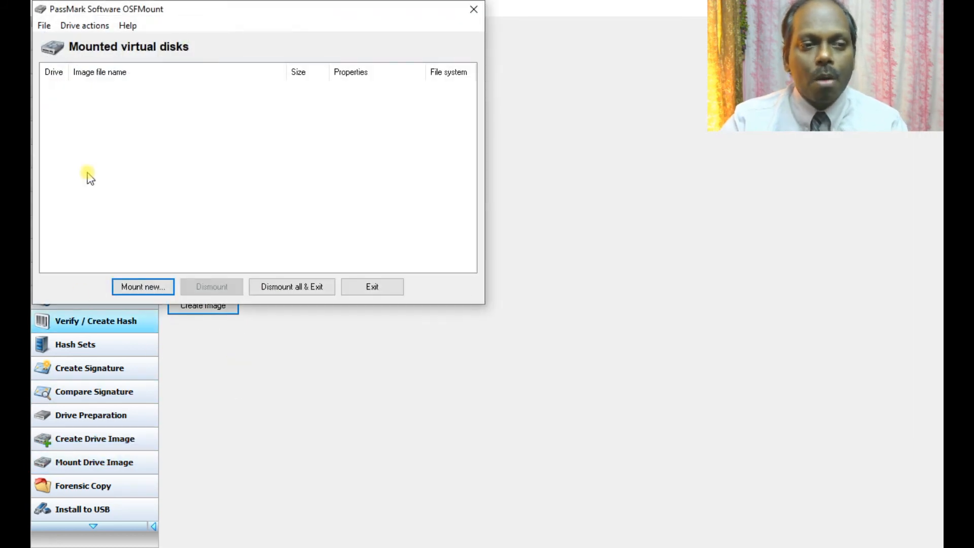
{"action": "left_click", "coordinate": [150, 288]}
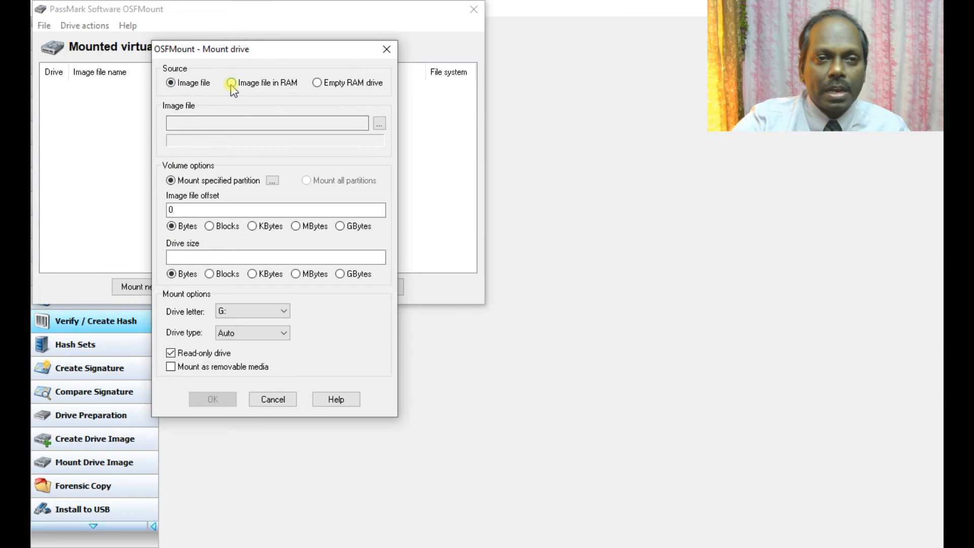
{"action": "left_click", "coordinate": [380, 123]}
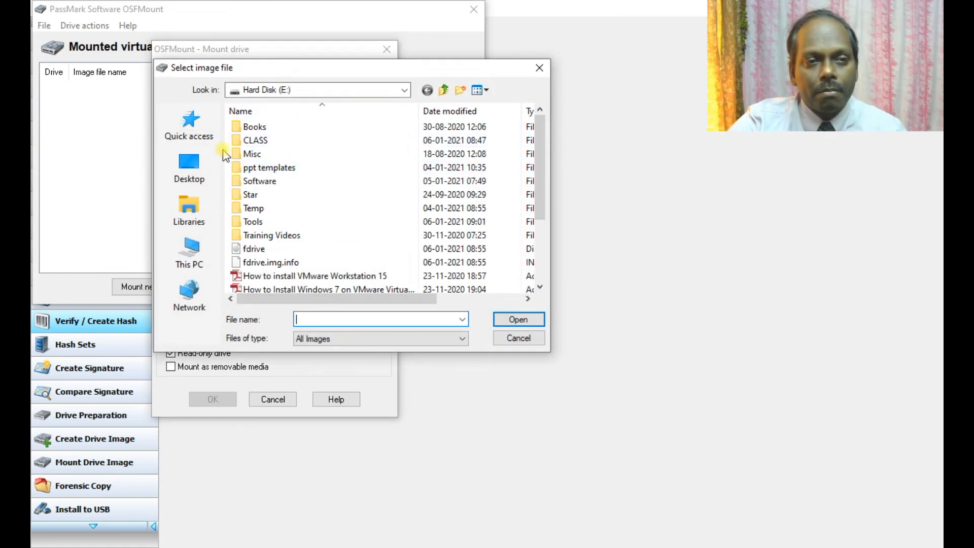
{"action": "left_click", "coordinate": [199, 163]}
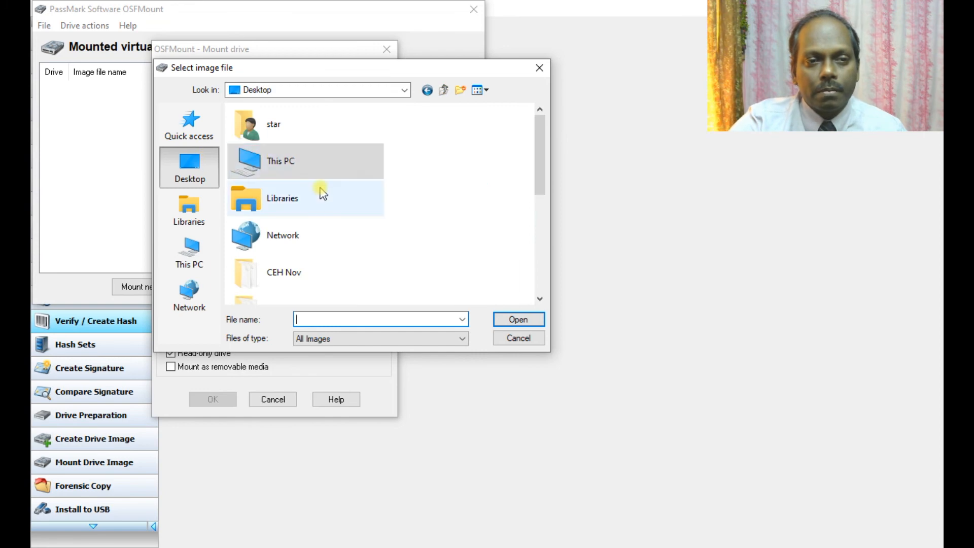
{"action": "scroll", "coordinate": [320, 192], "scroll_direction": "down", "scroll_amount": 3}
{"action": "scroll", "coordinate": [320, 191], "scroll_direction": "down", "scroll_amount": 2}
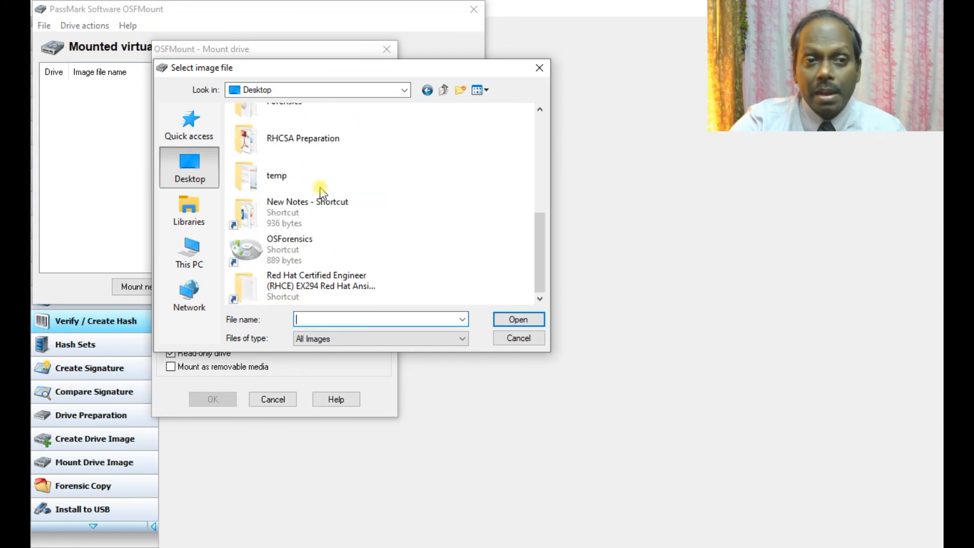
{"action": "scroll", "coordinate": [322, 194], "scroll_direction": "up", "scroll_amount": 4}
{"action": "double_click", "coordinate": [319, 195]}
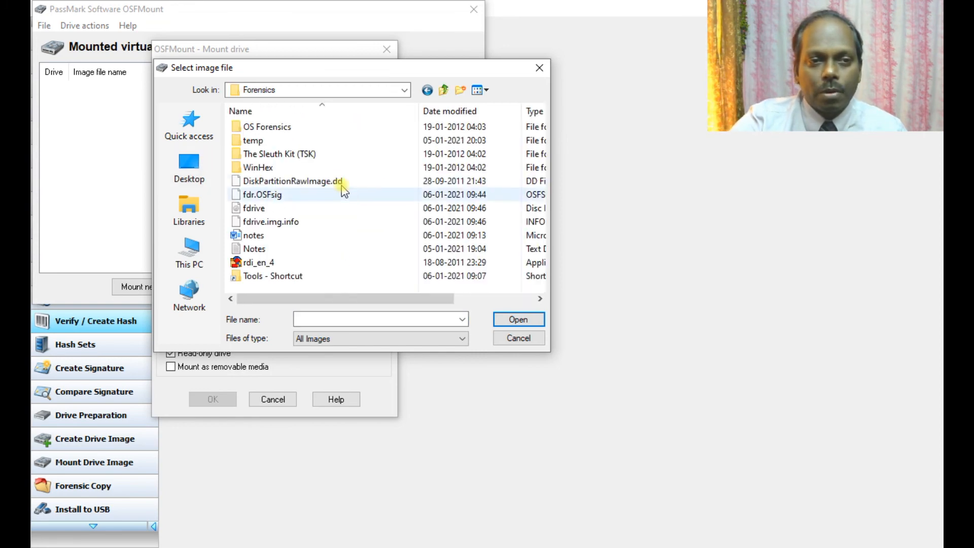
{"action": "double_click", "coordinate": [255, 209]}
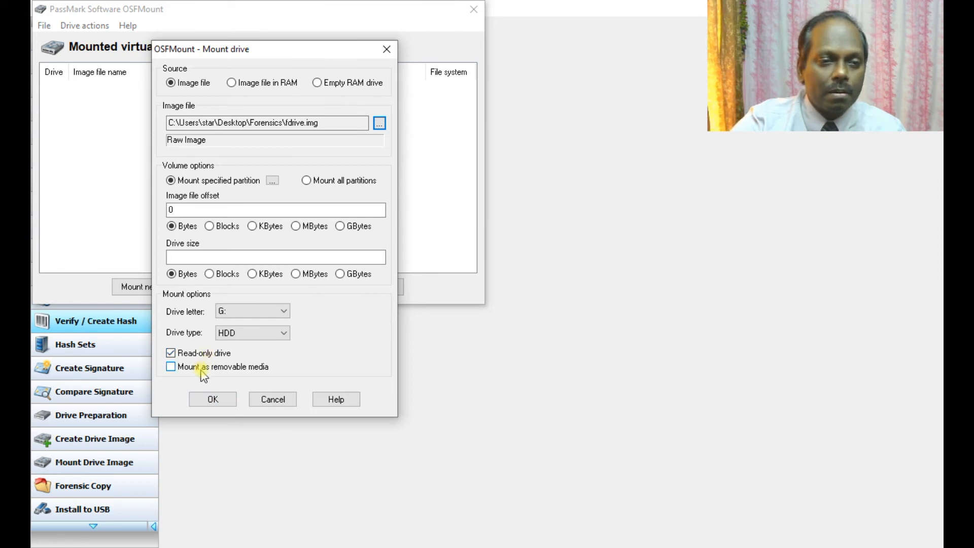
Step: Mount the image as read-only drive G:
{"action": "left_click", "coordinate": [240, 312]}
{"action": "left_click", "coordinate": [239, 311]}
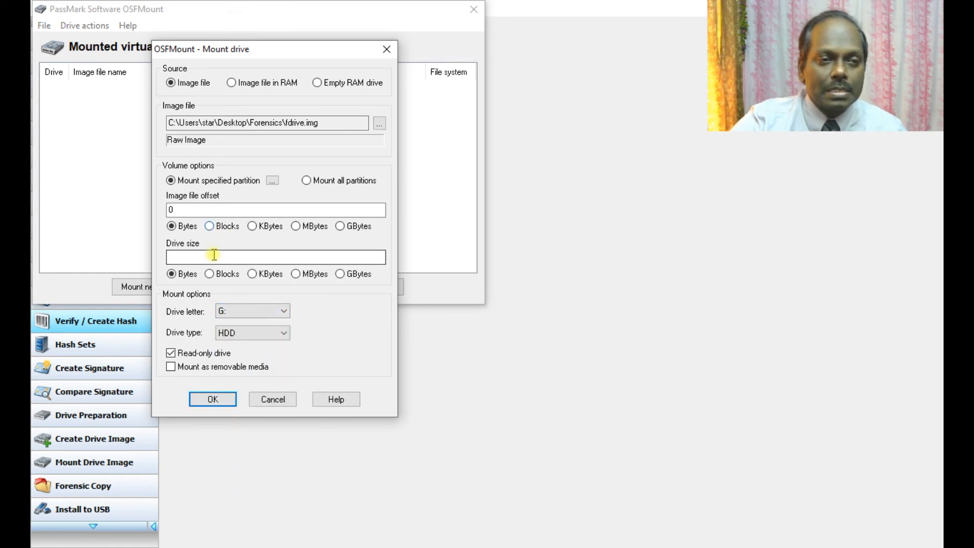
{"action": "left_click", "coordinate": [202, 399]}
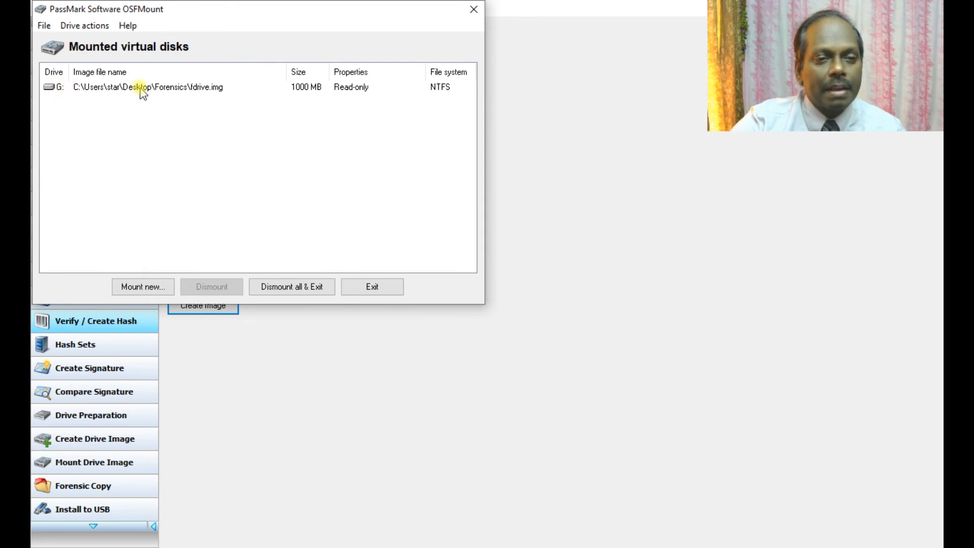
{"action": "key", "text": "alt+Tab"}
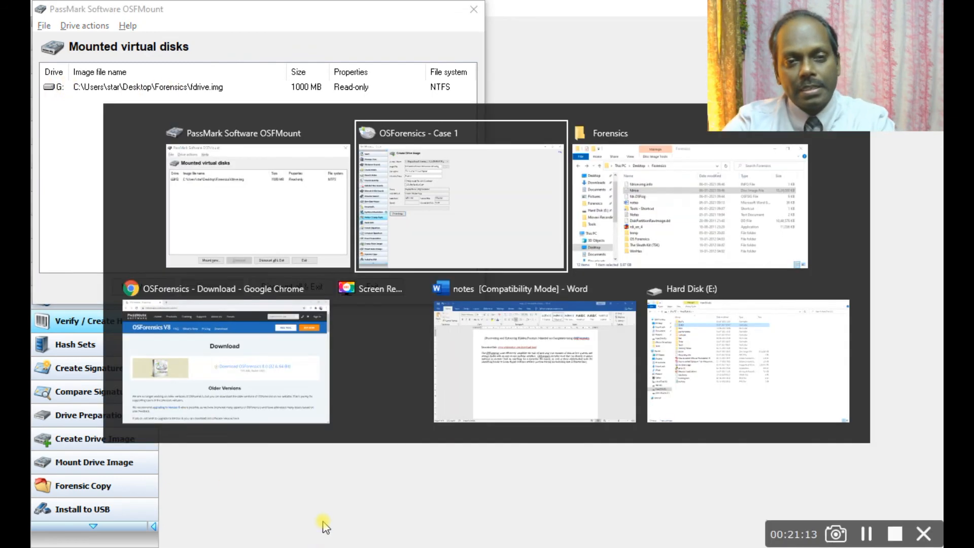
Step: Open the mounted G: drive in File Explorer and look inside the posters folder
{"action": "key", "text": "alt+Tab"}
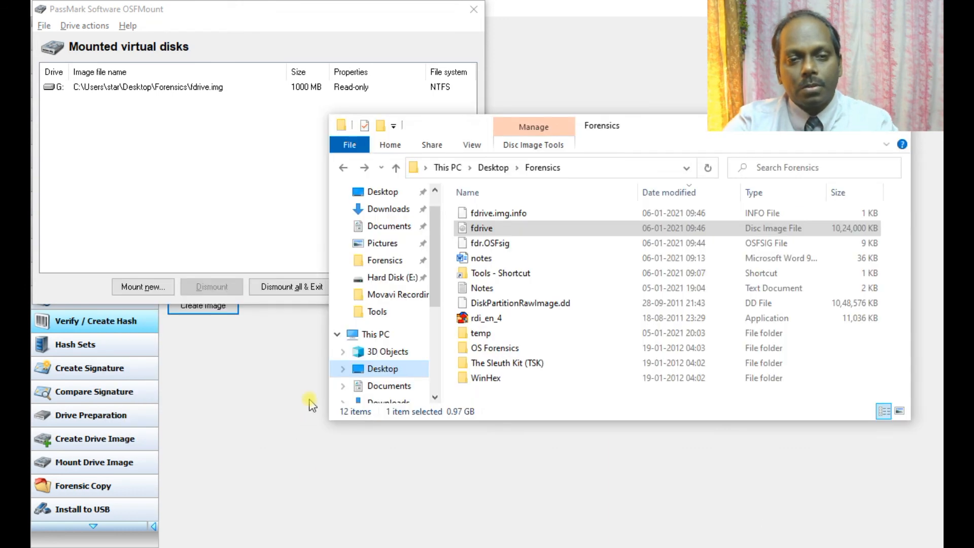
{"action": "left_click_drag", "start_coordinate": [436, 263], "coordinate": [434, 366]}
{"action": "left_click", "coordinate": [406, 363]}
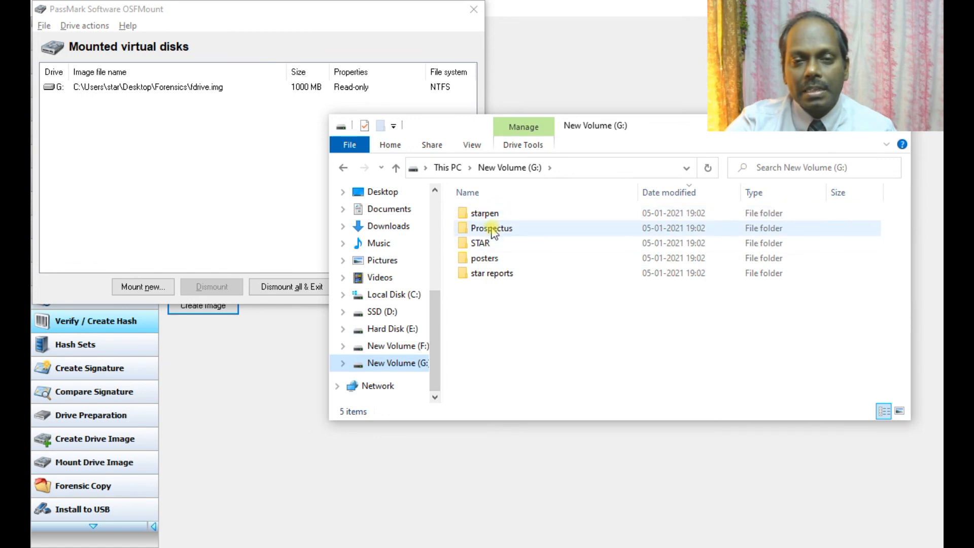
{"action": "mouse_move", "coordinate": [492, 216]}
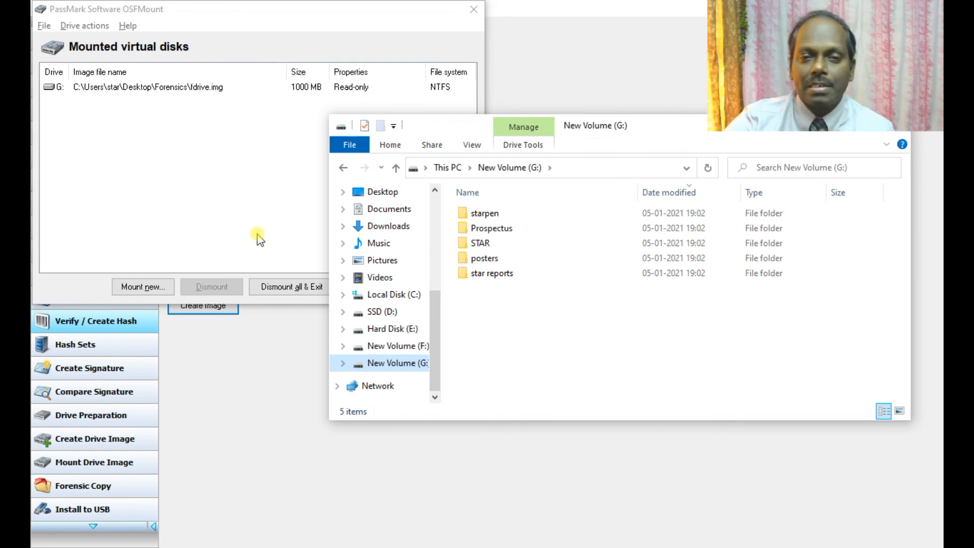
{"action": "left_click", "coordinate": [495, 261]}
{"action": "double_click", "coordinate": [495, 262]}
{"action": "left_click", "coordinate": [533, 169]}
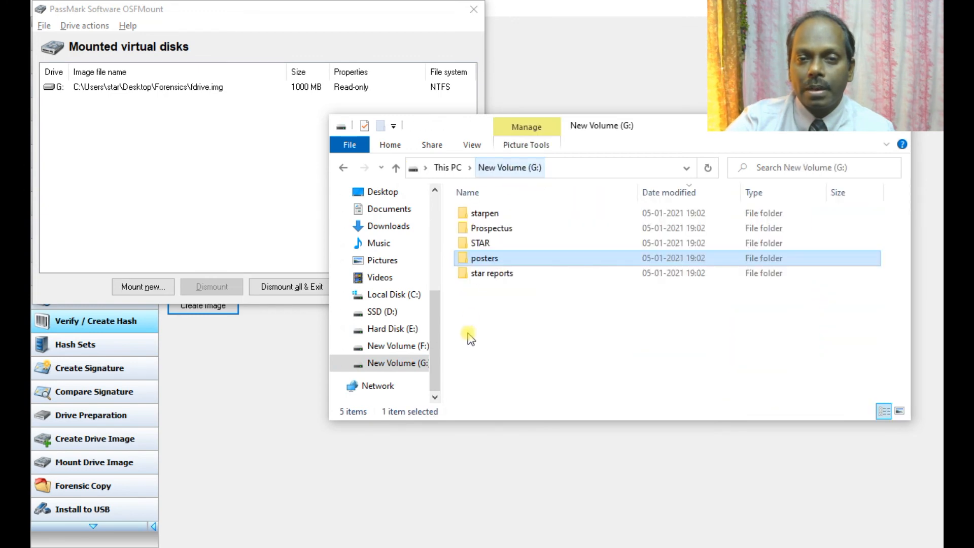
Step: Reopen the posters folder on G: and select the first poster image
{"action": "right_click", "coordinate": [497, 305]}
{"action": "mouse_move", "coordinate": [554, 460]}
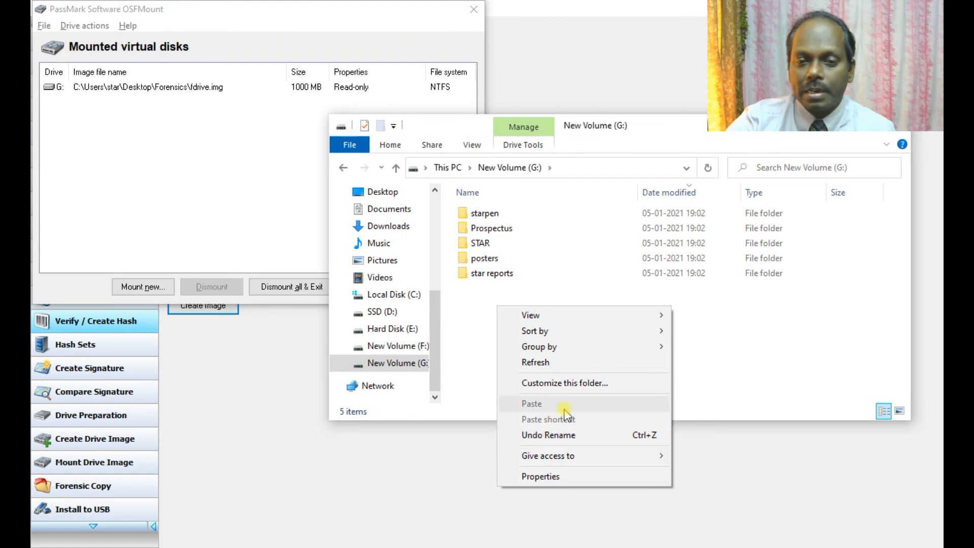
{"action": "mouse_move", "coordinate": [541, 319]}
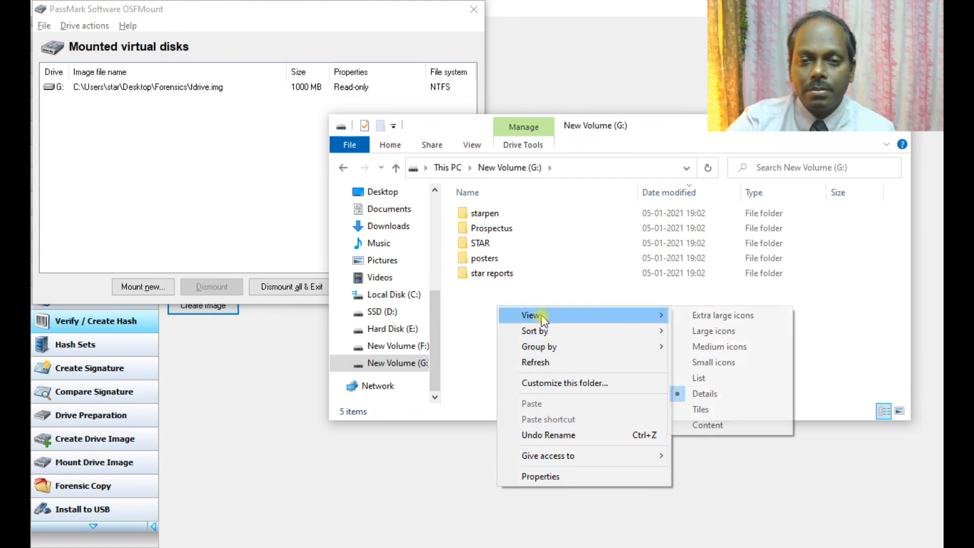
{"action": "left_click", "coordinate": [485, 260]}
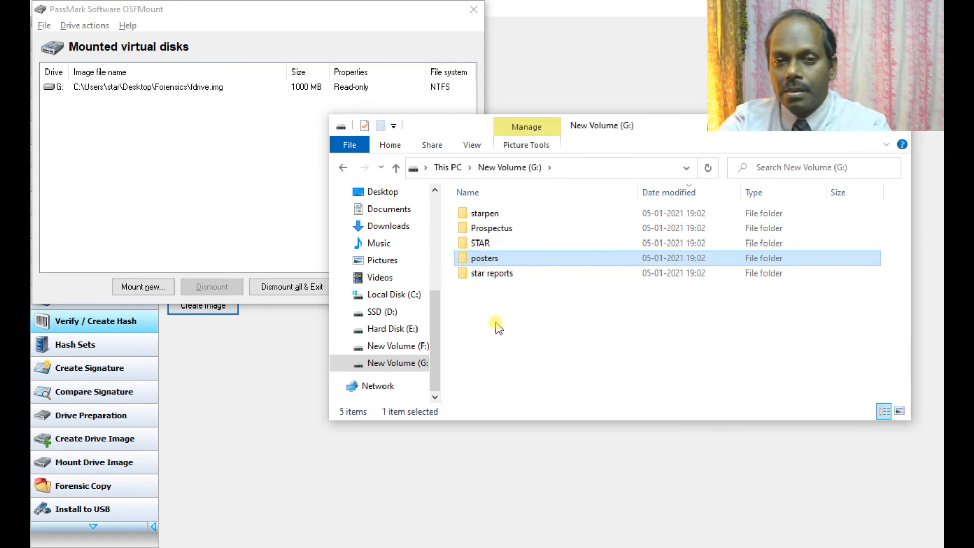
{"action": "double_click", "coordinate": [495, 260]}
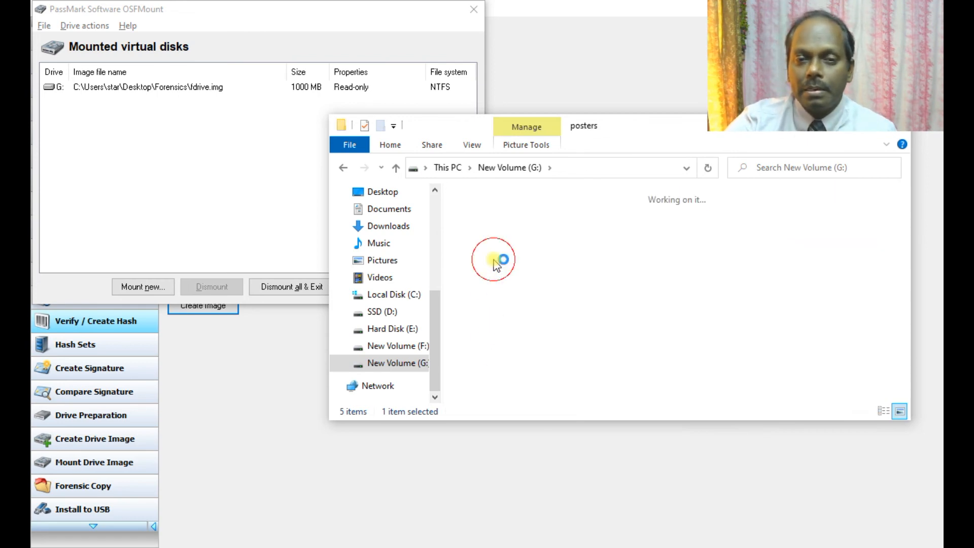
{"action": "left_click", "coordinate": [494, 256]}
Step: Try permanently deleting the poster to confirm G: is write-protected, then return to the G: listing
{"action": "right_click", "coordinate": [514, 272]}
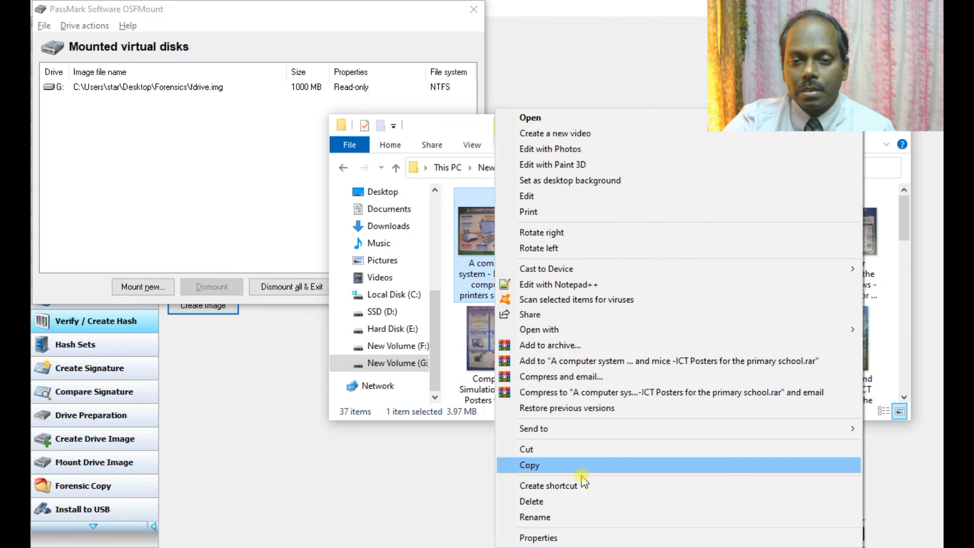
{"action": "left_click", "coordinate": [577, 500]}
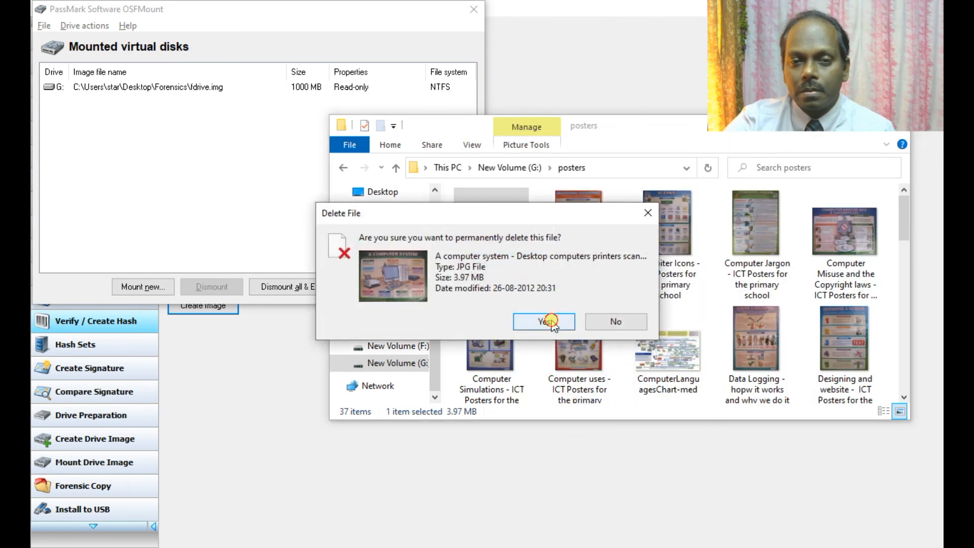
{"action": "left_click", "coordinate": [544, 321]}
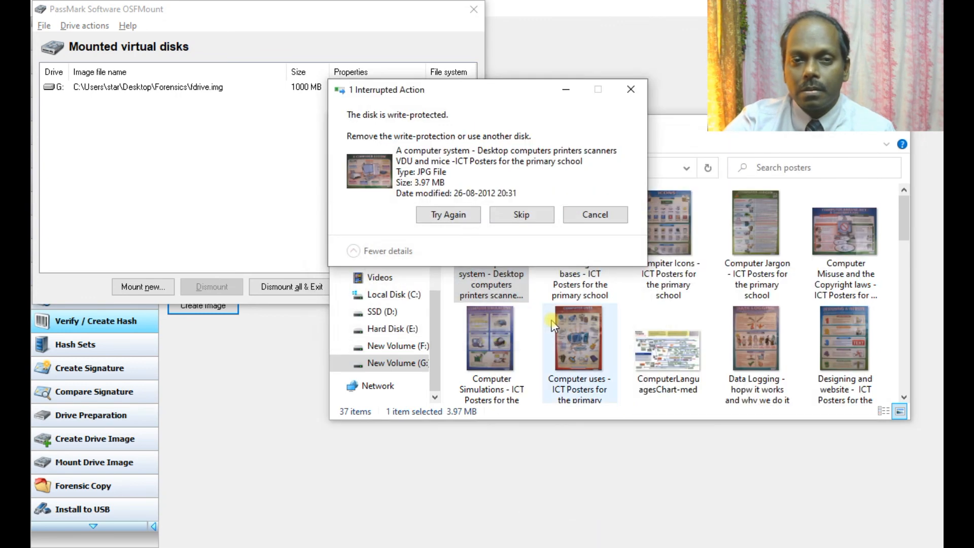
{"action": "left_click", "coordinate": [631, 89]}
{"action": "left_click", "coordinate": [175, 191]}
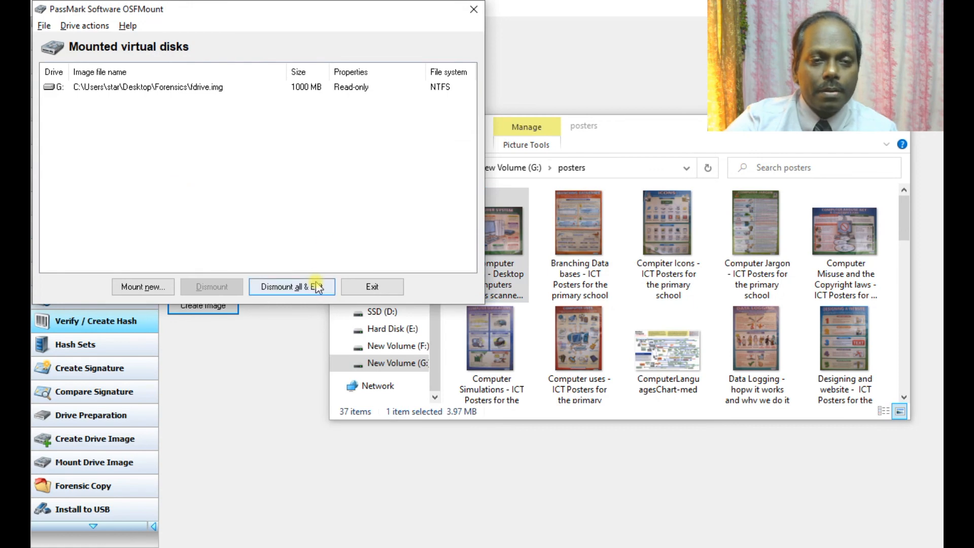
{"action": "left_click", "coordinate": [531, 169]}
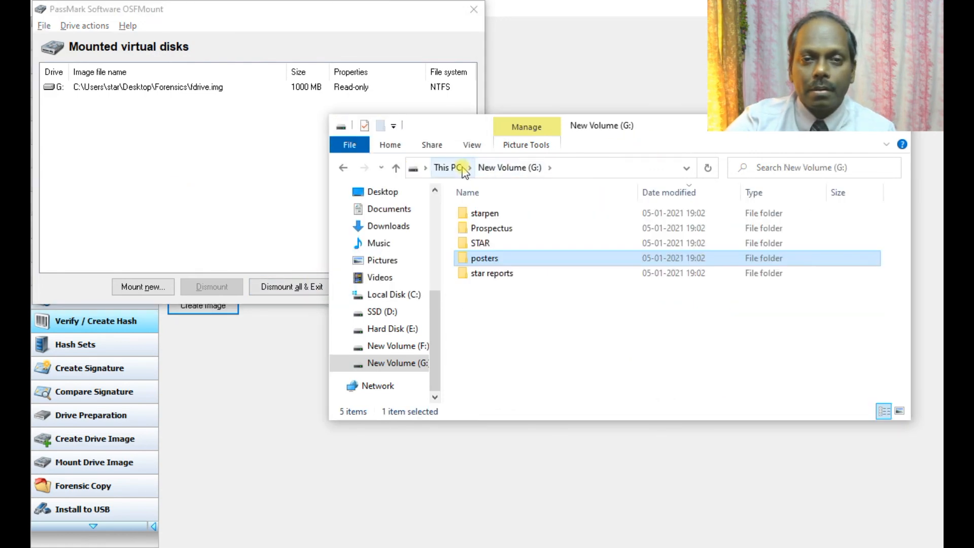
{"action": "left_click", "coordinate": [459, 166]}
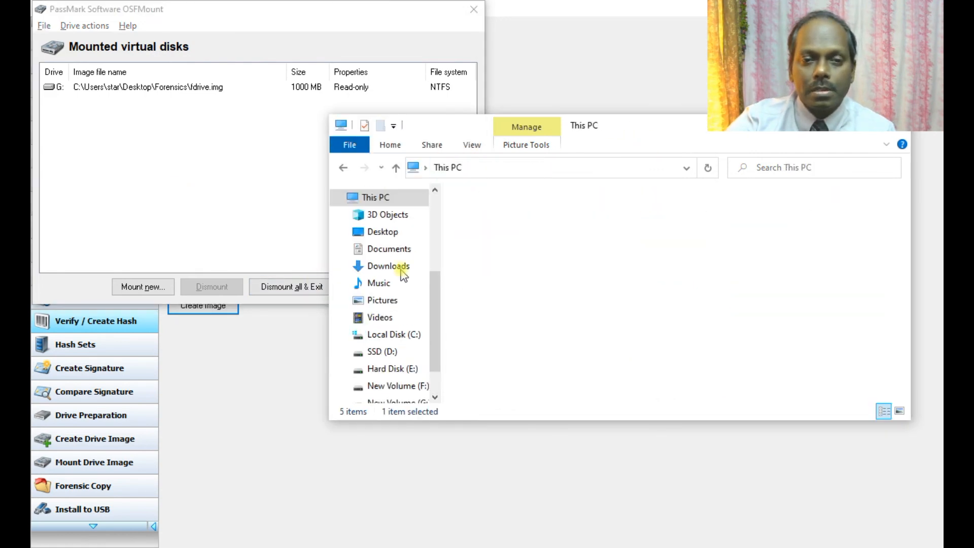
Step: Dismount all virtual disks via Dismount all & Exit and close the This PC window
{"action": "left_click", "coordinate": [299, 287]}
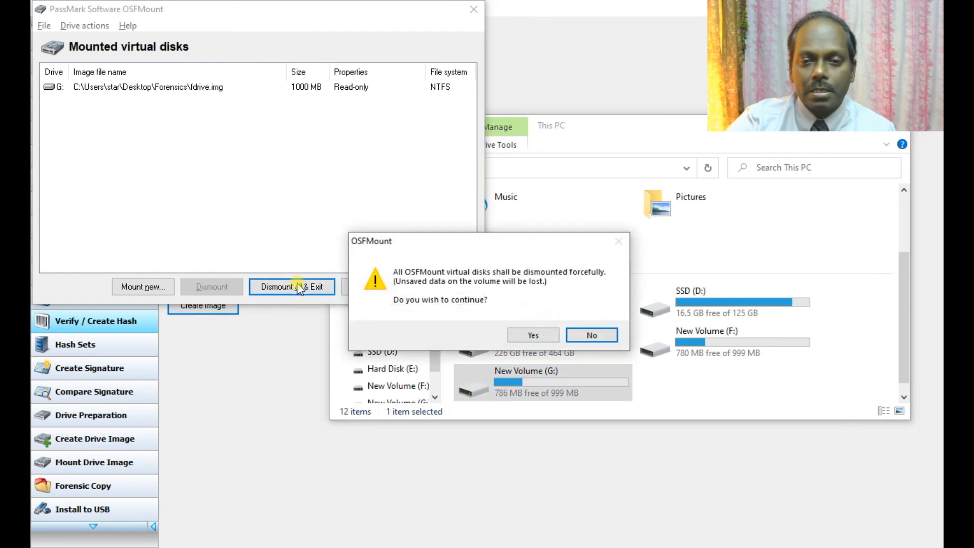
{"action": "left_click", "coordinate": [529, 337]}
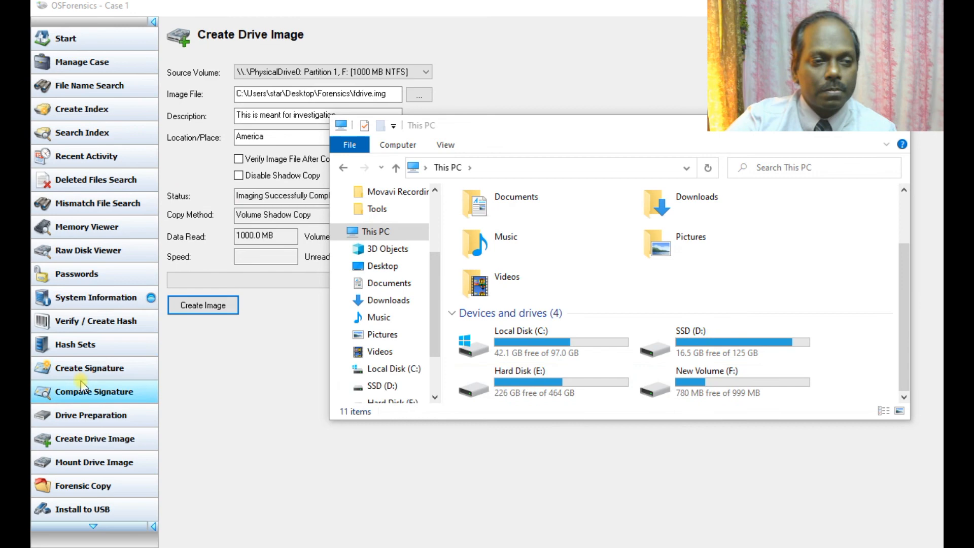
{"action": "scroll", "coordinate": [234, 337], "scroll_direction": "down", "scroll_amount": 3}
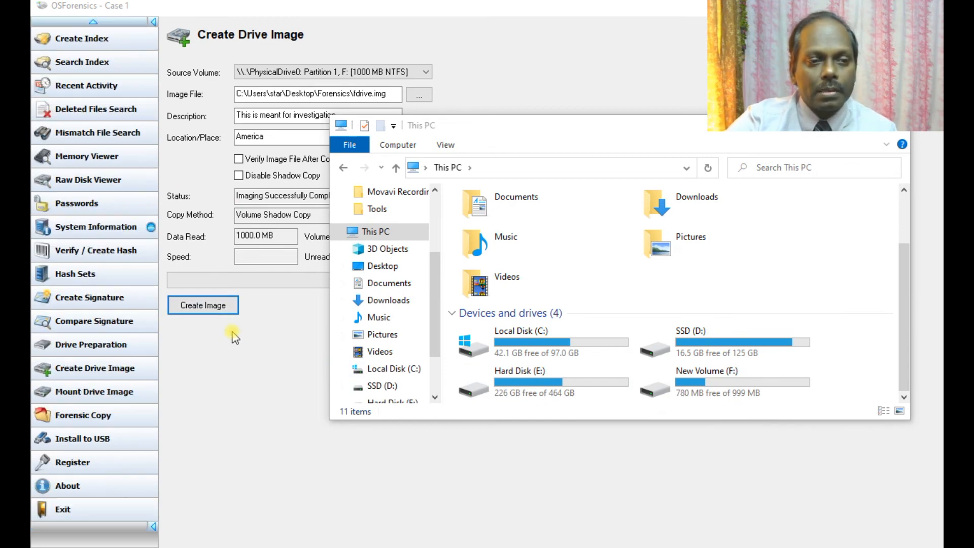
{"action": "left_click", "coordinate": [899, 133]}
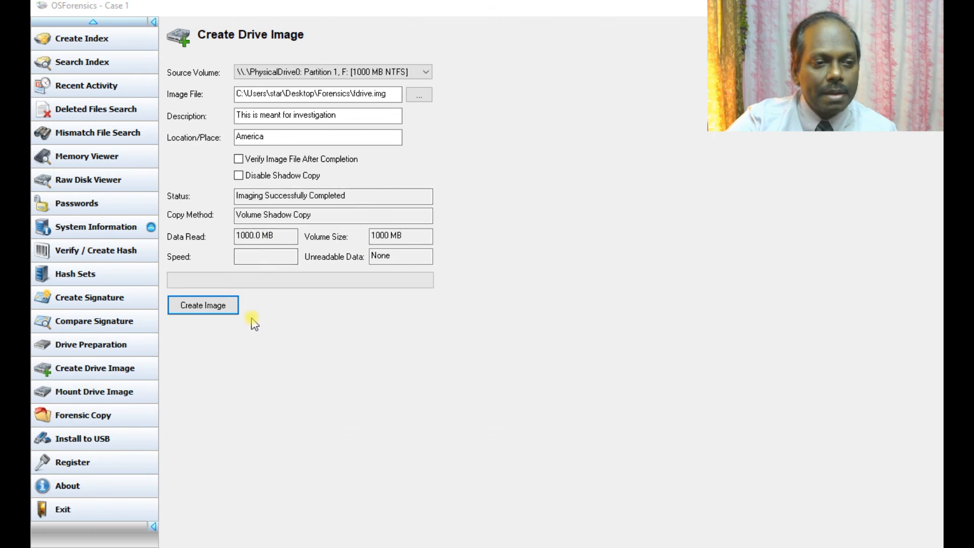
Step: Confirm the mounted disks list is empty, close it, and go to Forensic Copy
{"action": "left_click", "coordinate": [125, 395]}
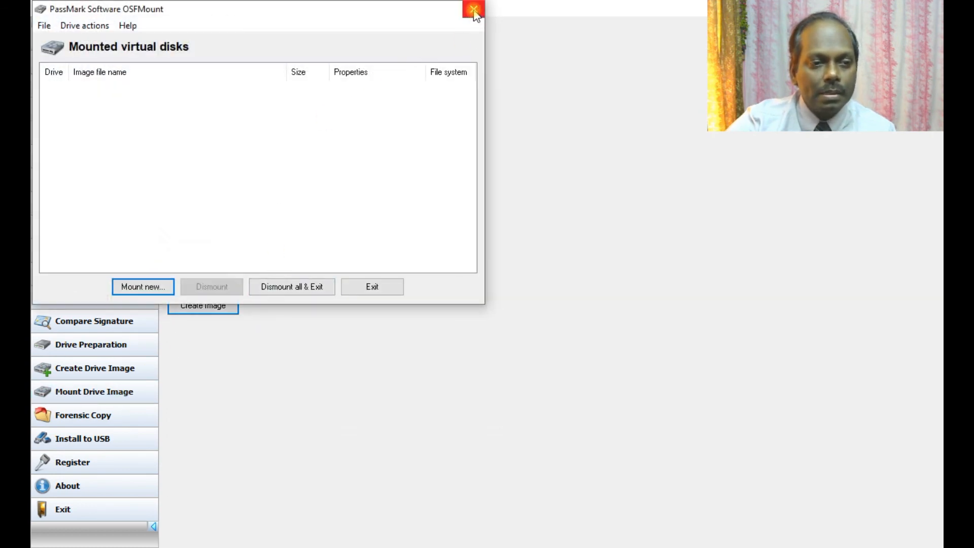
{"action": "left_click", "coordinate": [474, 9]}
{"action": "left_click", "coordinate": [92, 420]}
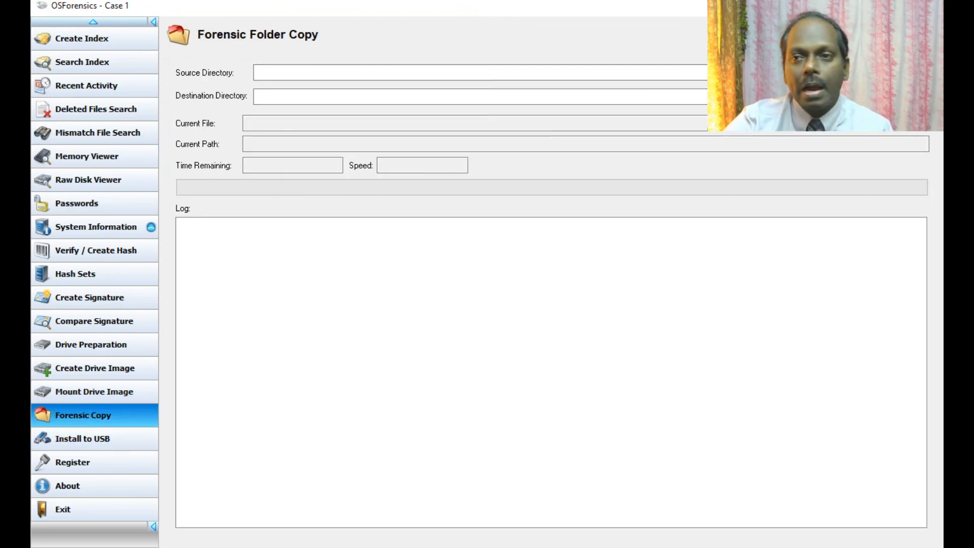
Step: Set the source directory to E:\Tools\Image Files
{"action": "left_click", "coordinate": [857, 73]}
{"action": "mouse_move", "coordinate": [582, 246]}
{"action": "left_mouse_down"}
{"action": "mouse_move", "coordinate": [584, 282]}
{"action": "mouse_move", "coordinate": [584, 248]}
{"action": "left_mouse_up"}
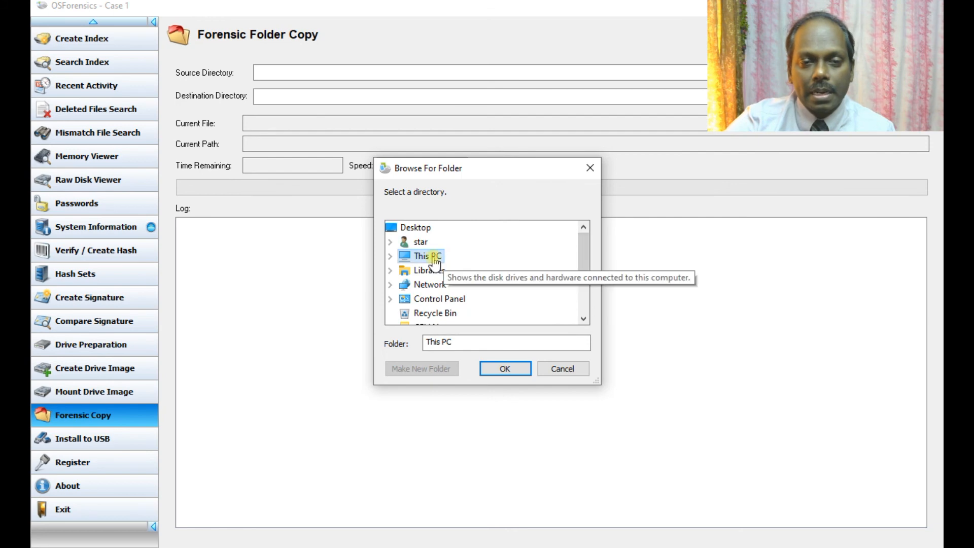
{"action": "double_click", "coordinate": [448, 256]}
{"action": "scroll", "coordinate": [465, 269], "scroll_direction": "down", "scroll_amount": 3}
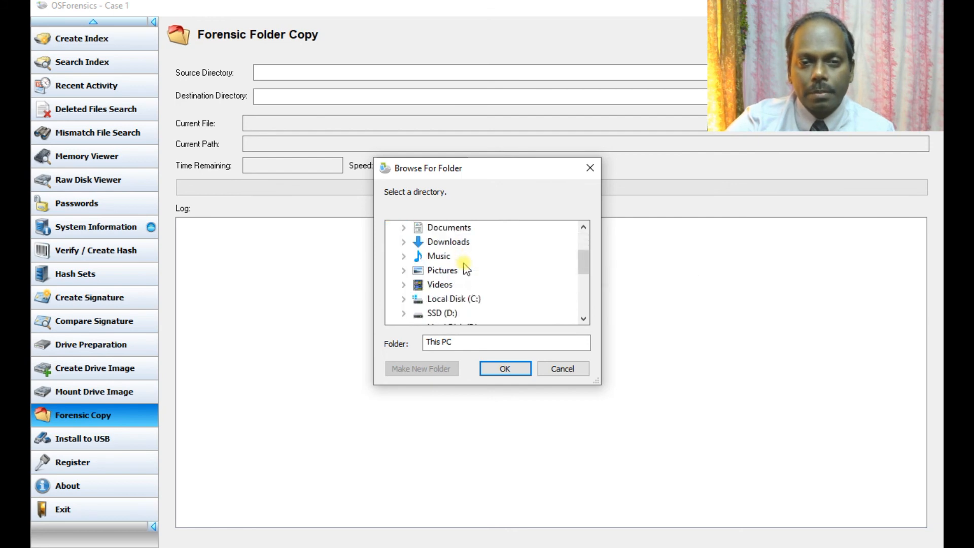
{"action": "double_click", "coordinate": [466, 243]}
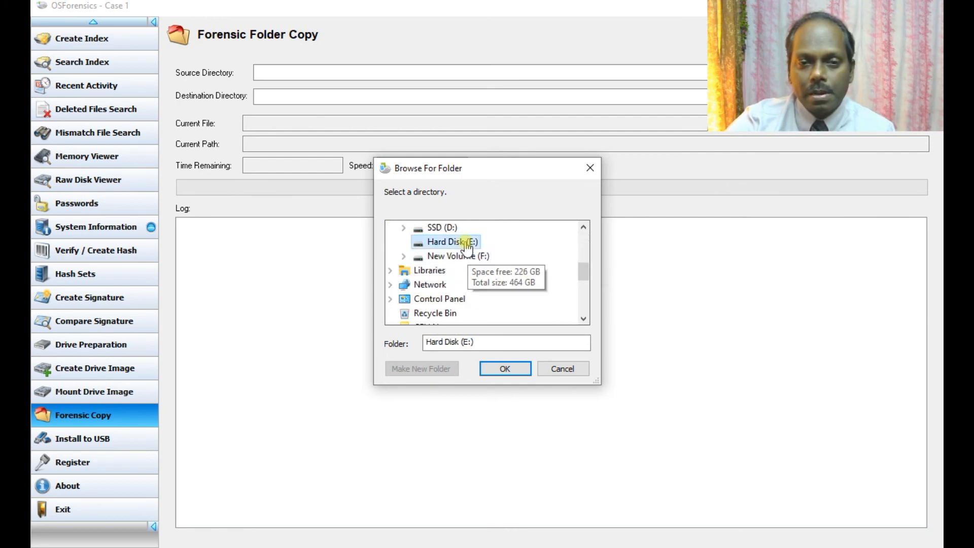
{"action": "scroll", "coordinate": [484, 282], "scroll_direction": "down", "scroll_amount": 2}
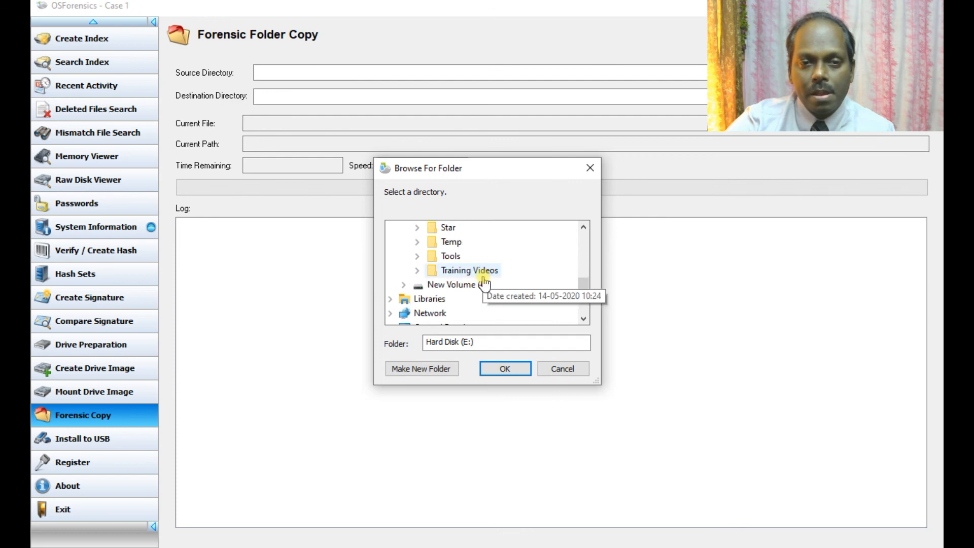
{"action": "double_click", "coordinate": [462, 257]}
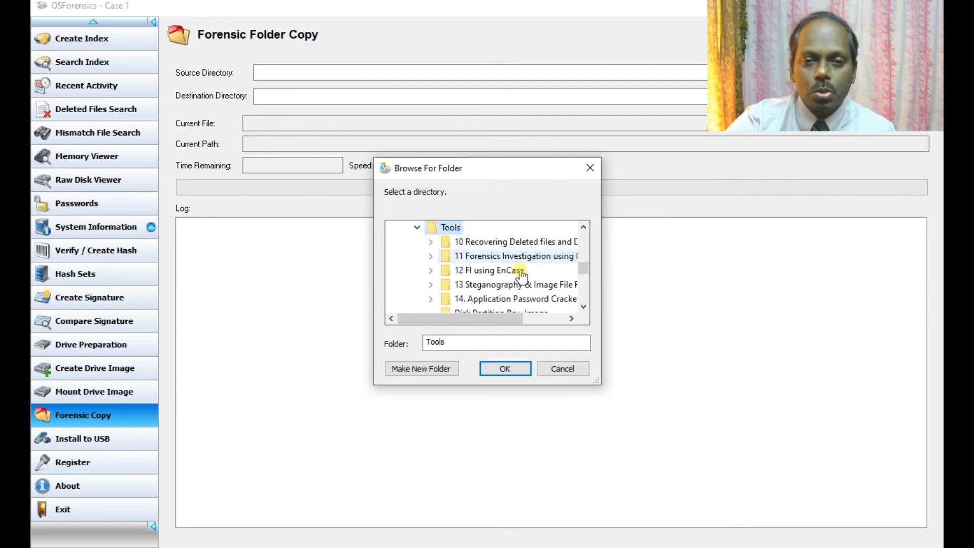
{"action": "scroll", "coordinate": [459, 264], "scroll_direction": "down", "scroll_amount": 1}
{"action": "left_click", "coordinate": [487, 299]}
{"action": "left_click", "coordinate": [505, 369]}
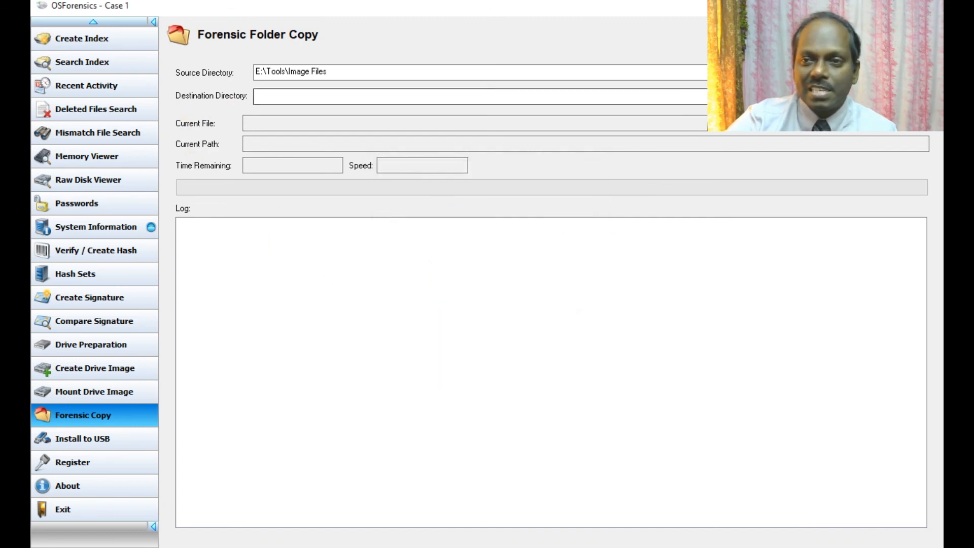
Step: Browse the destination to Forensics and create a folder named temp, merging into the existing one
{"action": "left_click", "coordinate": [863, 96]}
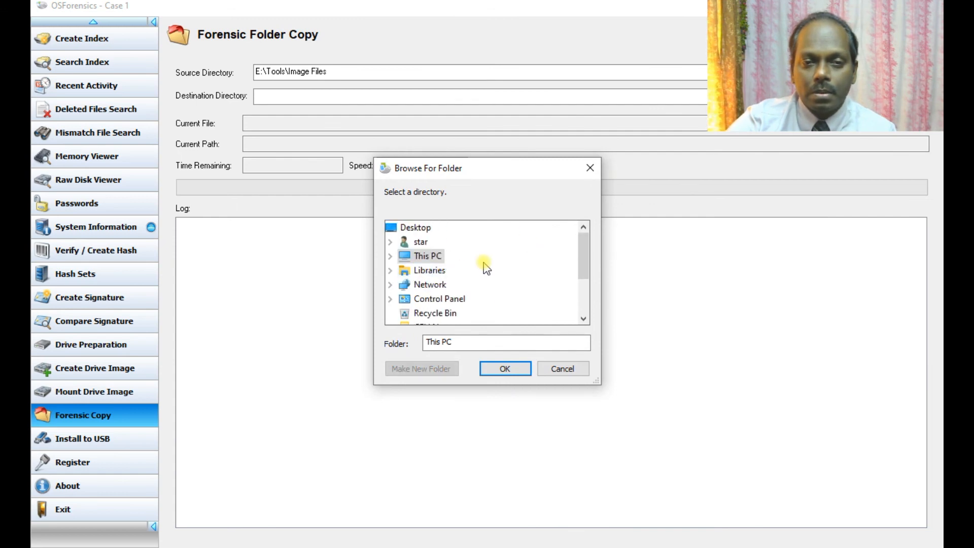
{"action": "scroll", "coordinate": [485, 266], "scroll_direction": "down", "scroll_amount": 1}
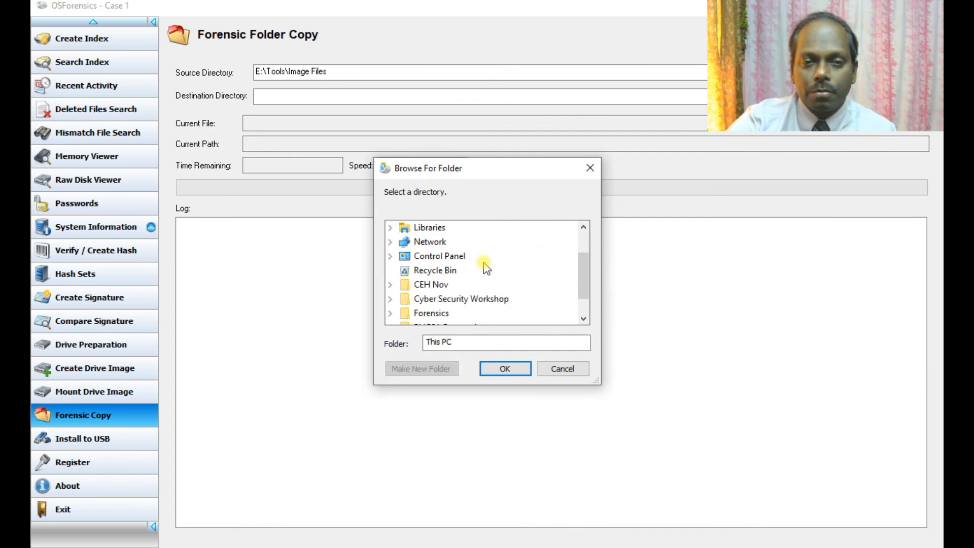
{"action": "left_click", "coordinate": [431, 313]}
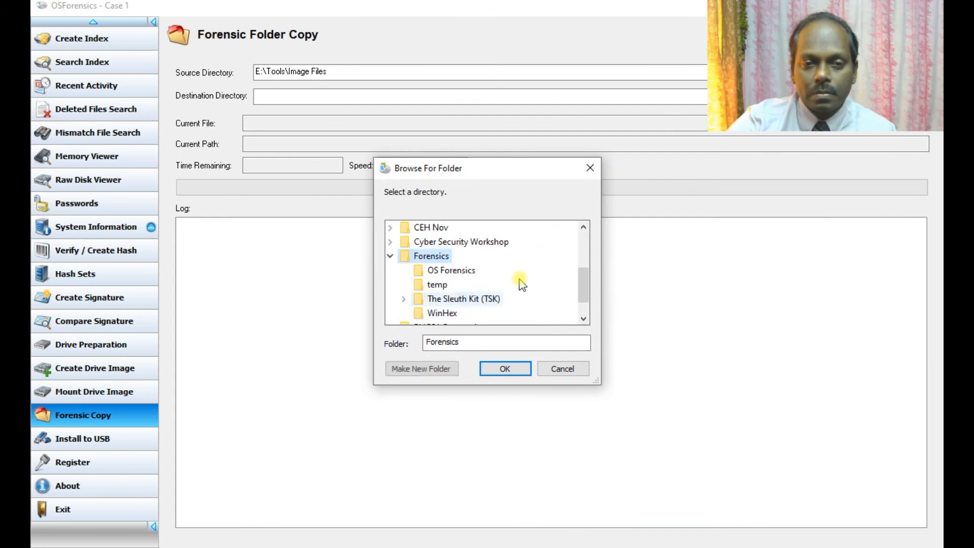
{"action": "left_click", "coordinate": [425, 369]}
{"action": "type", "text": "temp"}
{"action": "key", "text": "Return"}
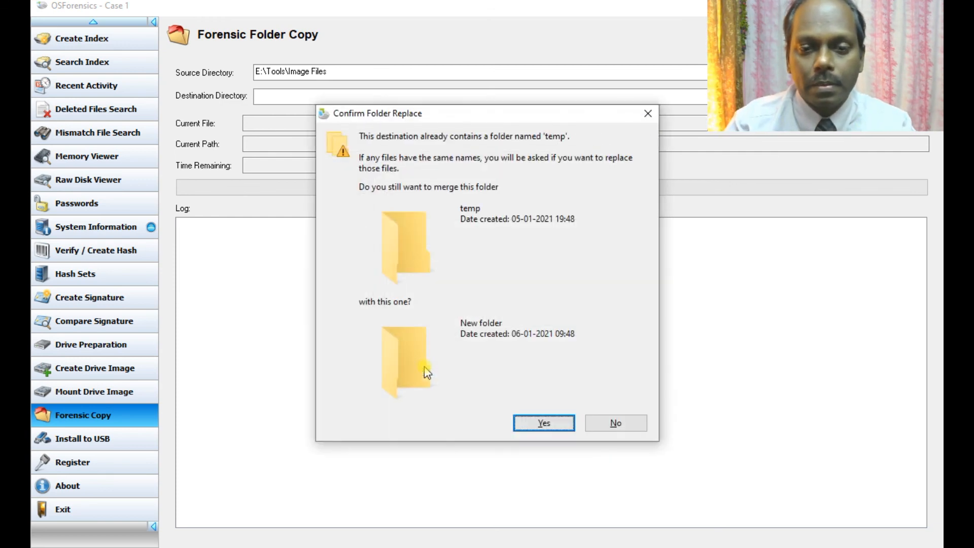
{"action": "key", "text": "Return"}
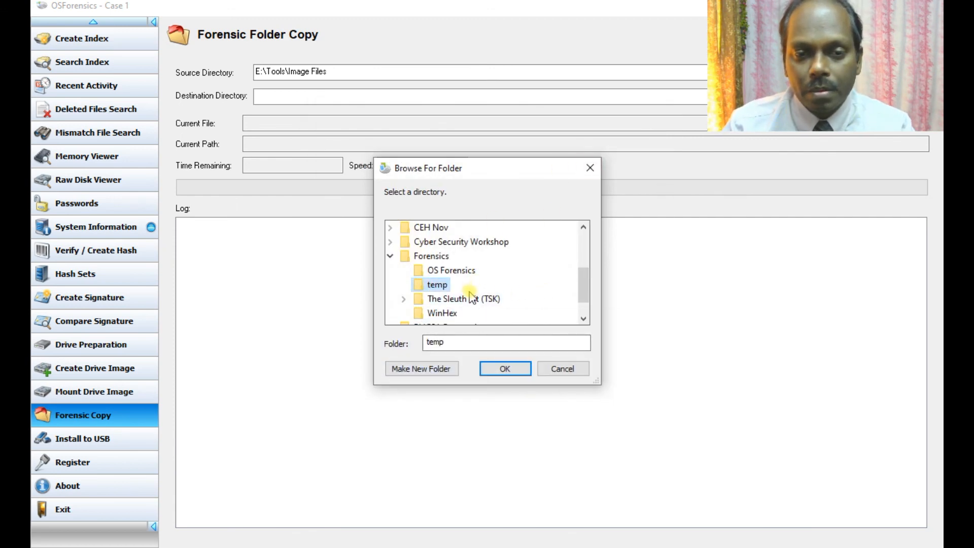
Step: Create a new folder inside Forensics\temp, named temp1, and confirm it as the destination
{"action": "left_click", "coordinate": [457, 337]}
{"action": "type", "text": "1"}
{"action": "left_click", "coordinate": [435, 366]}
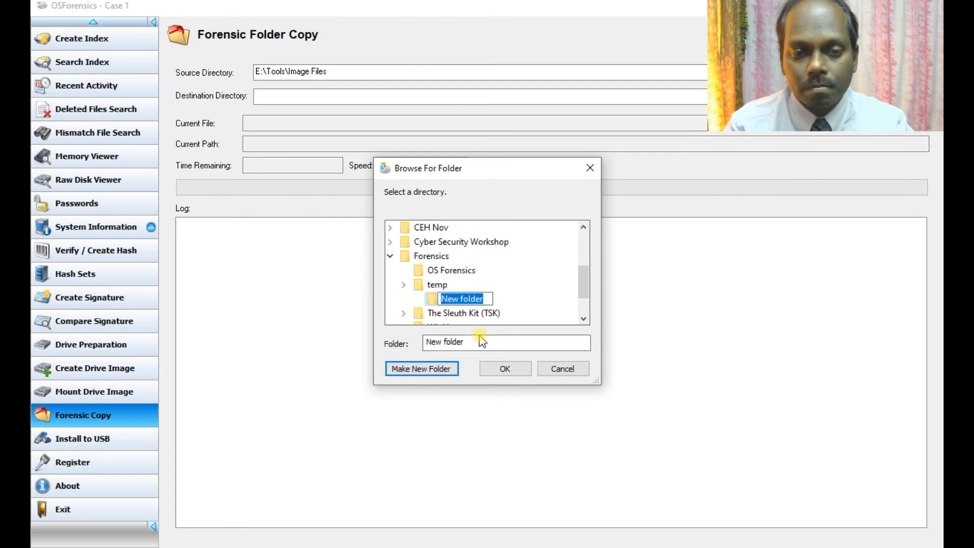
{"action": "left_click", "coordinate": [464, 341]}
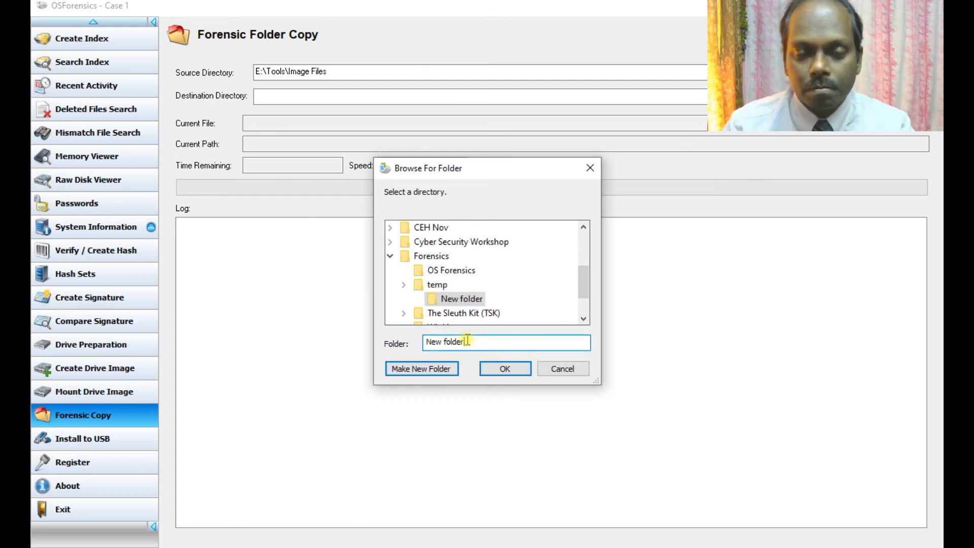
{"action": "key", "text": "BackSpace"}
{"action": "key", "text": "BackSpace"}
{"action": "key", "text": "BackSpace"}
{"action": "key", "text": "BackSpace"}
{"action": "key", "text": "BackSpace"}
{"action": "key", "text": "BackSpace"}
{"action": "key", "text": "BackSpace"}
{"action": "key", "text": "BackSpace"}
{"action": "key", "text": "BackSpace"}
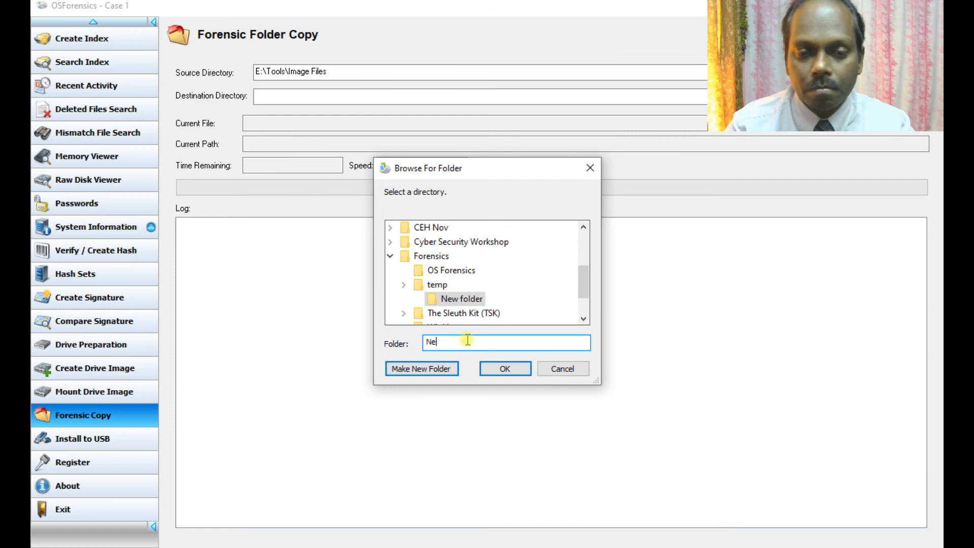
{"action": "key", "text": "BackSpace"}
{"action": "type", "text": "temp1"}
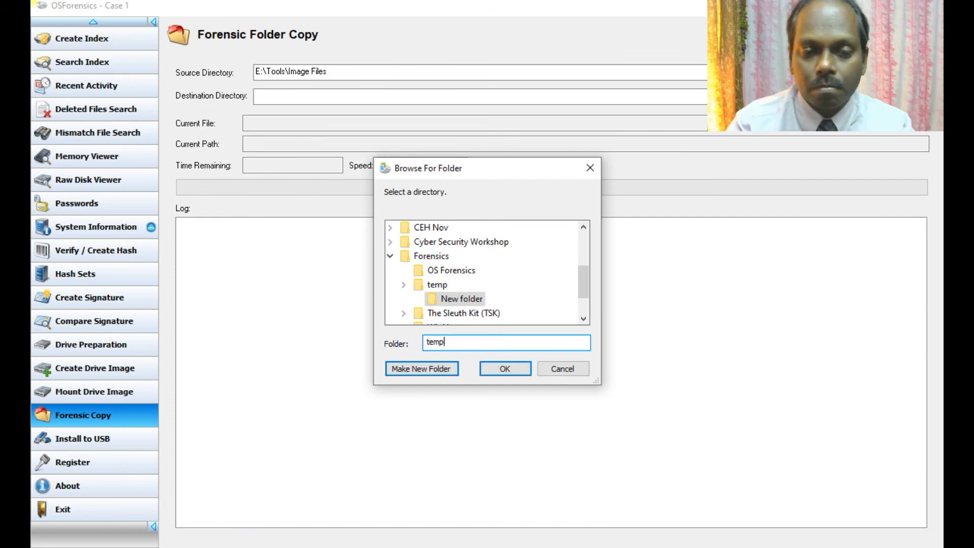
{"action": "key", "text": "Return"}
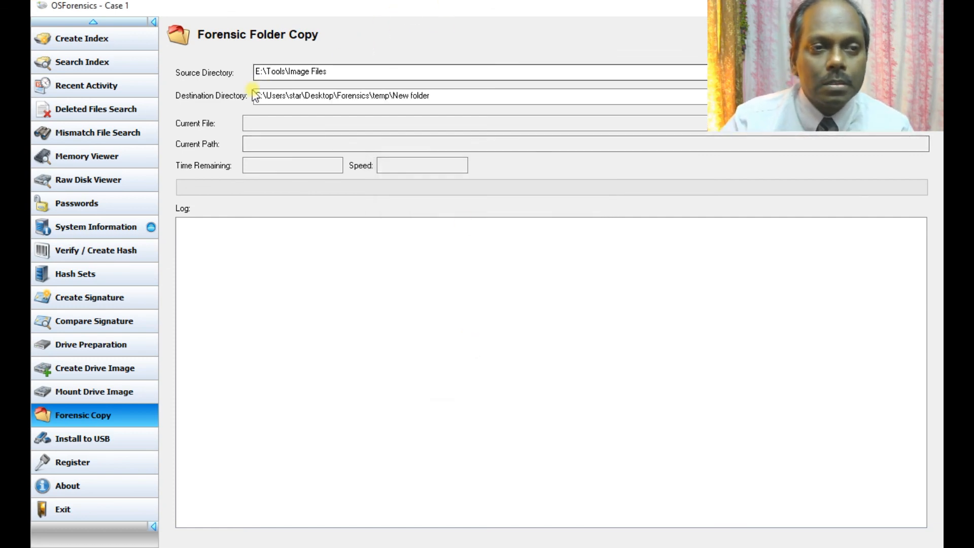
Step: Run the forensic copy of the 29 Image Files and review the log for failures
{"action": "left_click", "coordinate": [900, 72]}
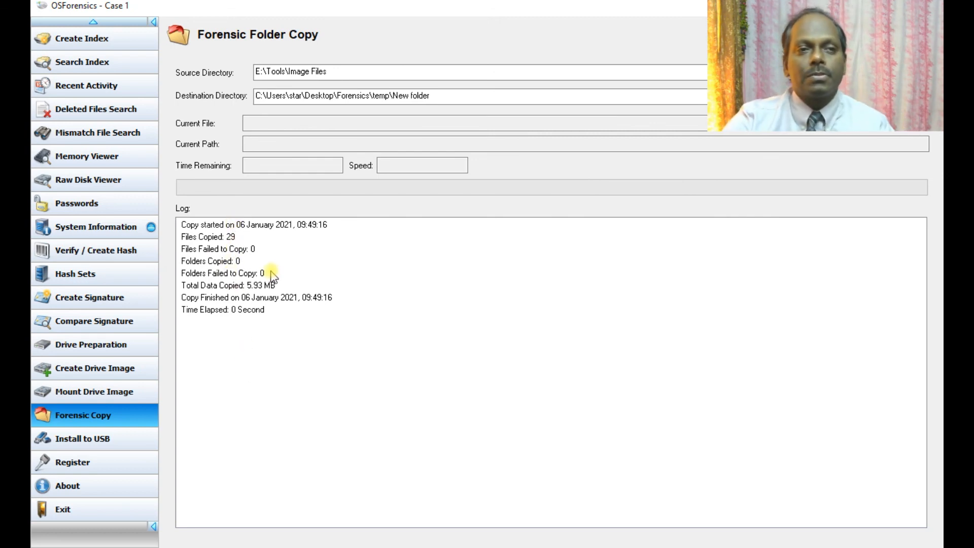
{"action": "scroll", "coordinate": [124, 203], "scroll_direction": "up", "scroll_amount": 3}
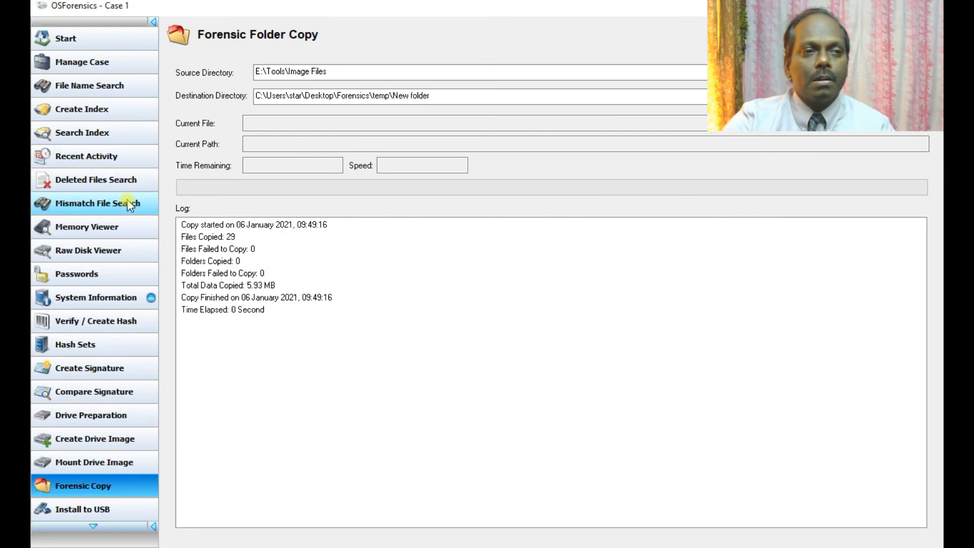